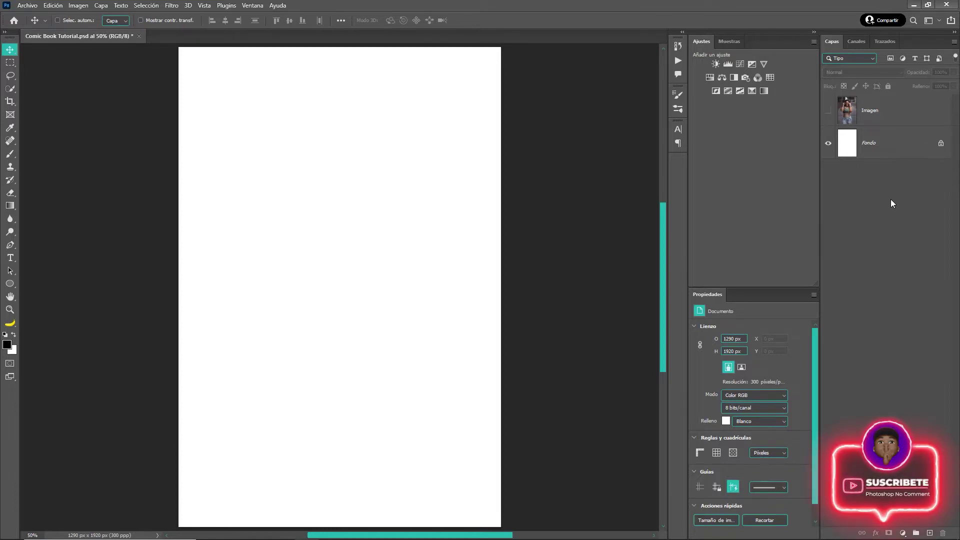
Step: Check the canvas image size without changing it and select the Fondo background layer
key("ctrl+alt+i")
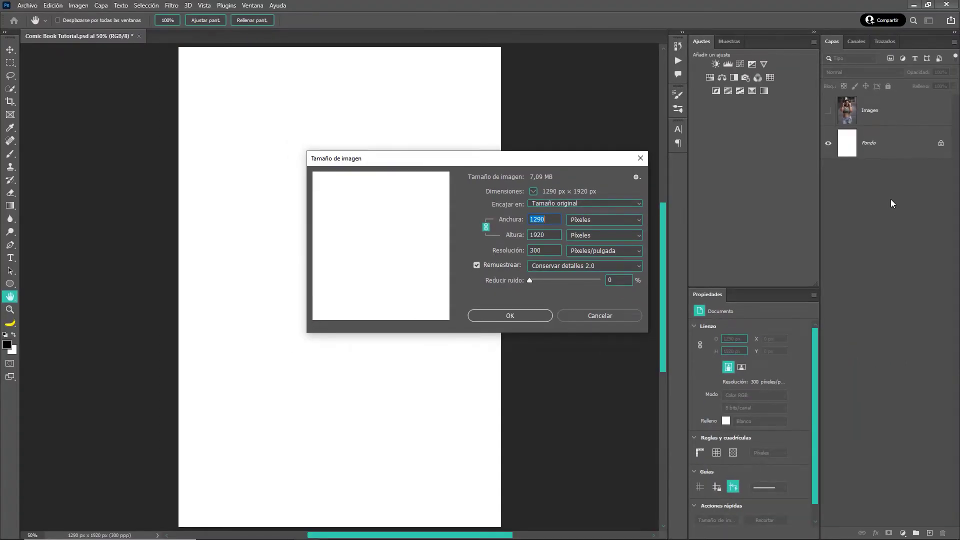
key("Escape")
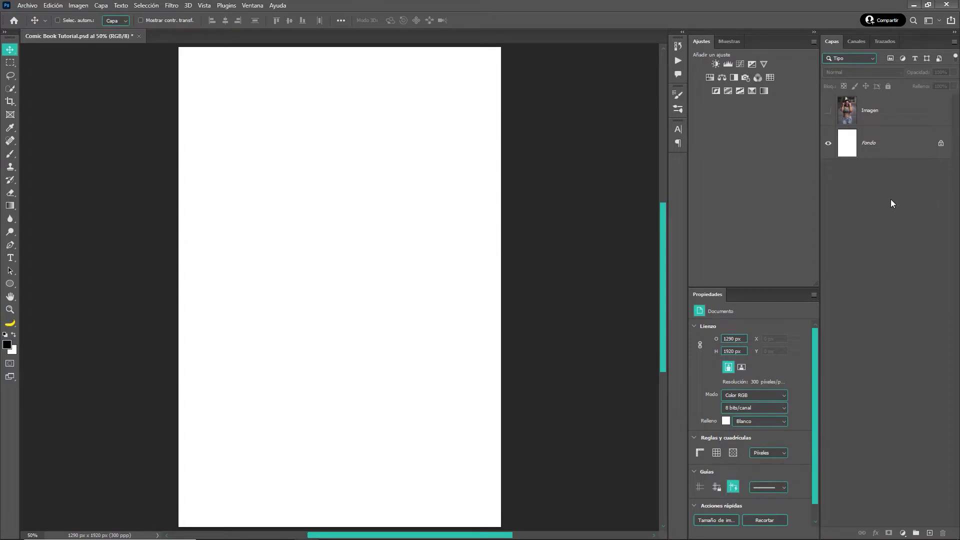
left_click(887, 147)
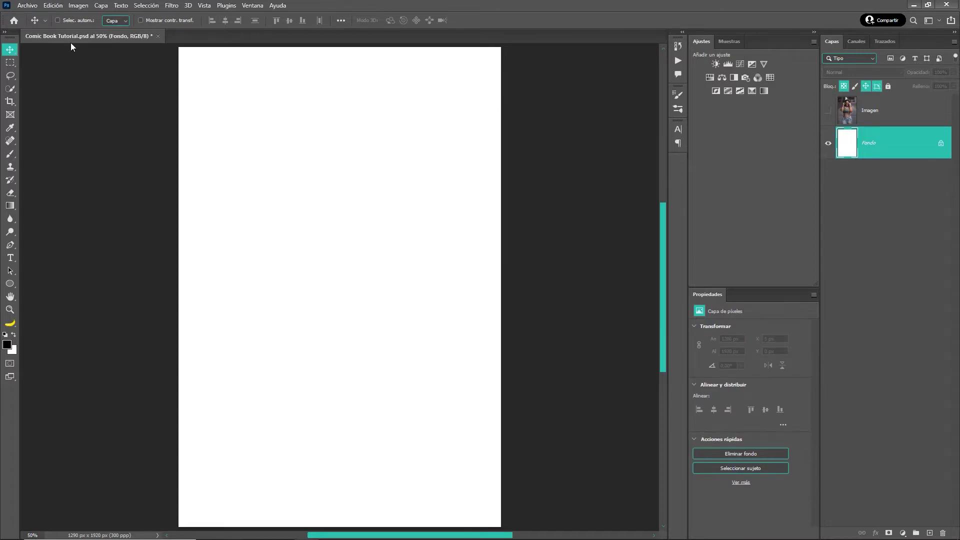
Step: Fill Fondo with 50% gris, then show and select the Imagen photo layer
left_click(54, 7)
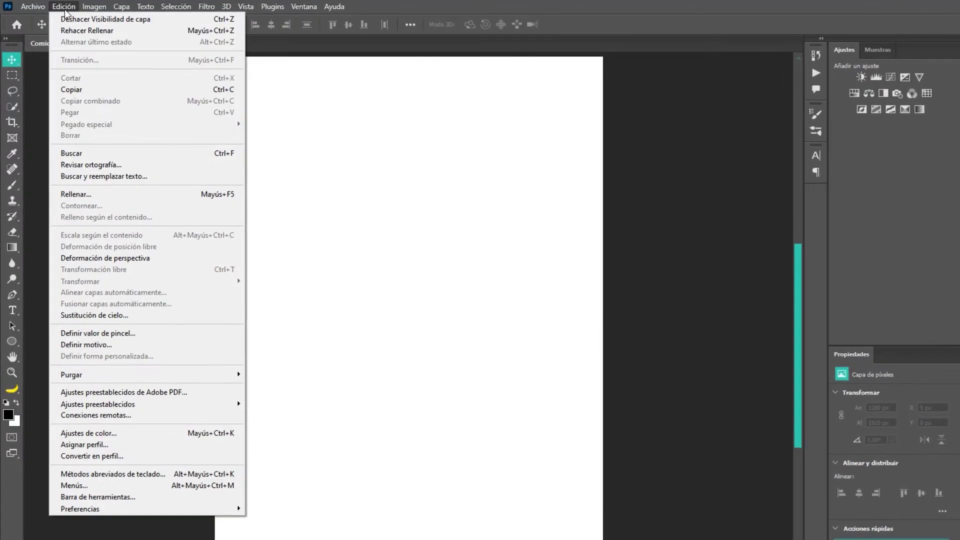
left_click(132, 196)
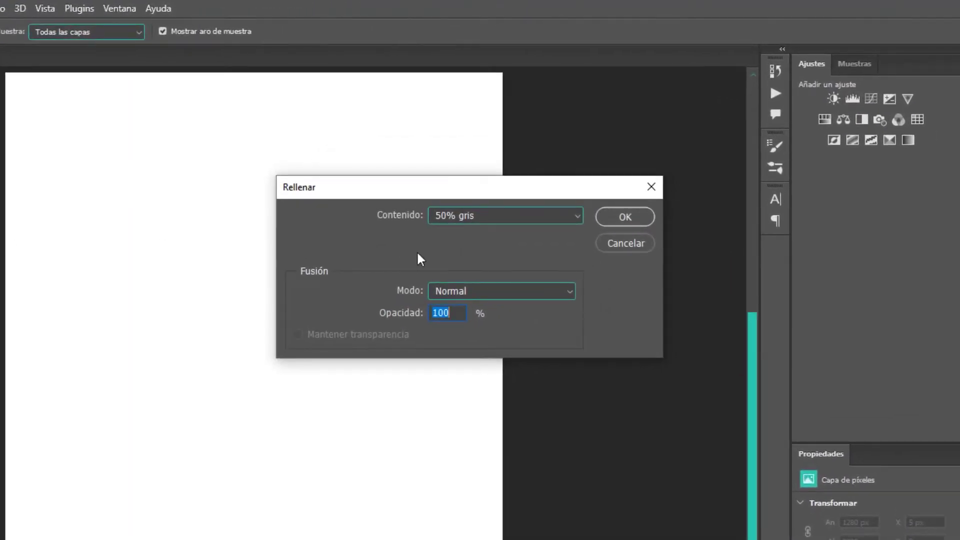
left_click(571, 217)
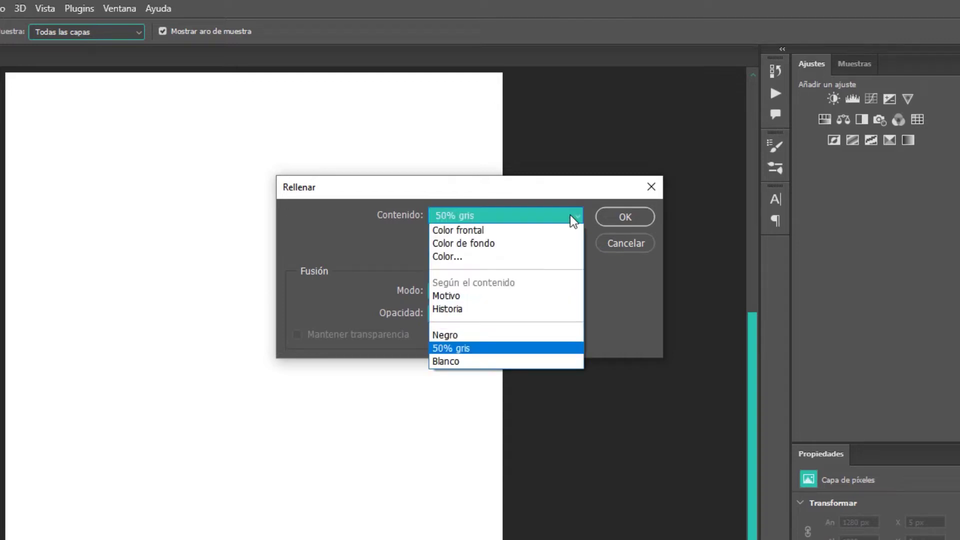
left_click(537, 348)
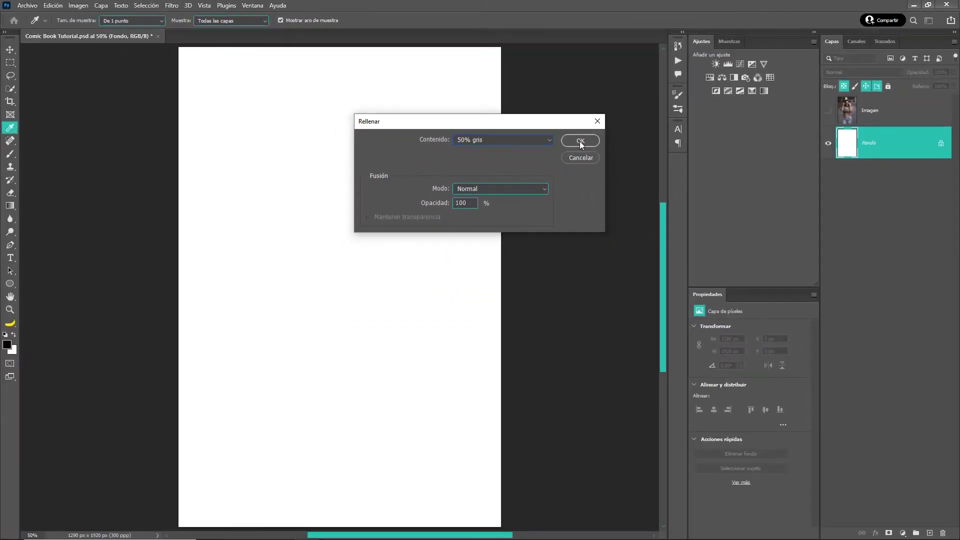
left_click(579, 141)
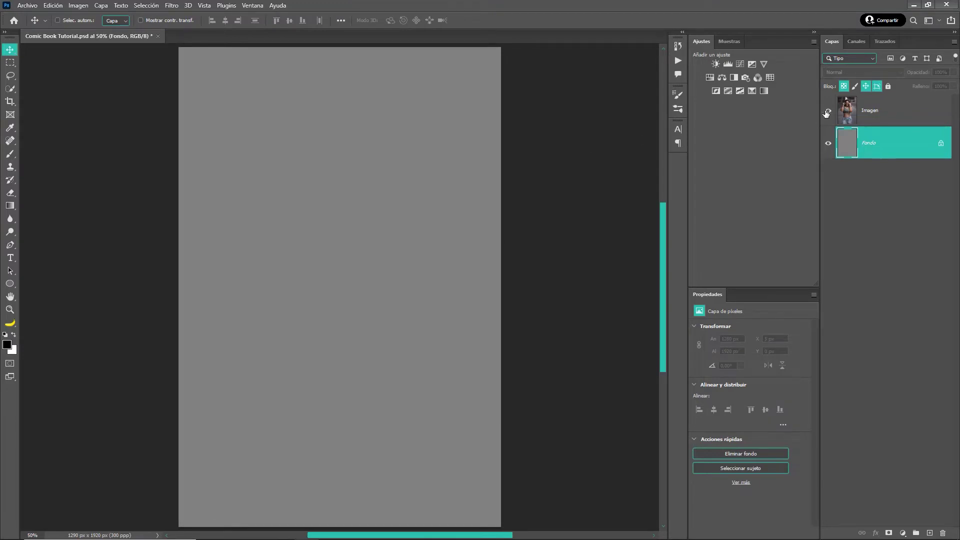
left_click(827, 111)
left_click(888, 117)
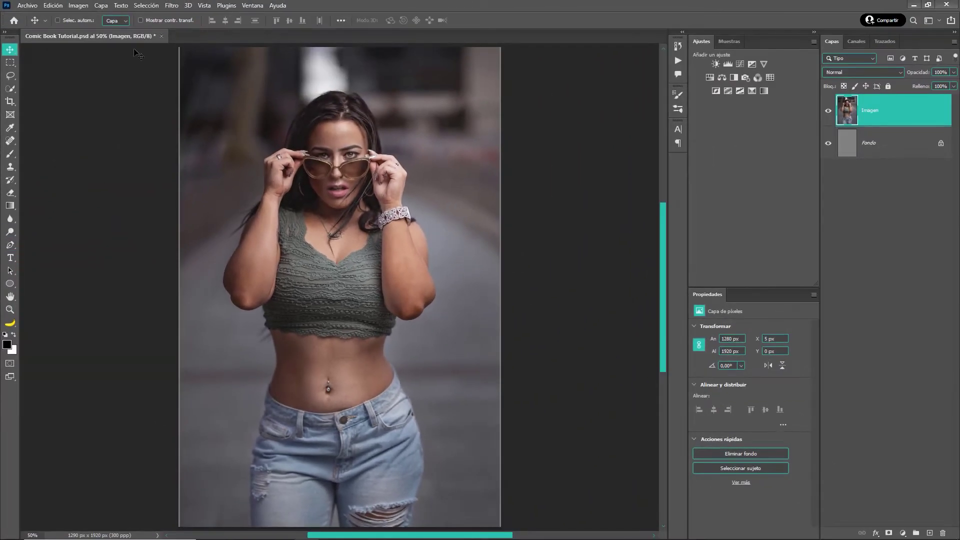
Step: Load the Modelo path outlining the woman as a selection
left_click(149, 6)
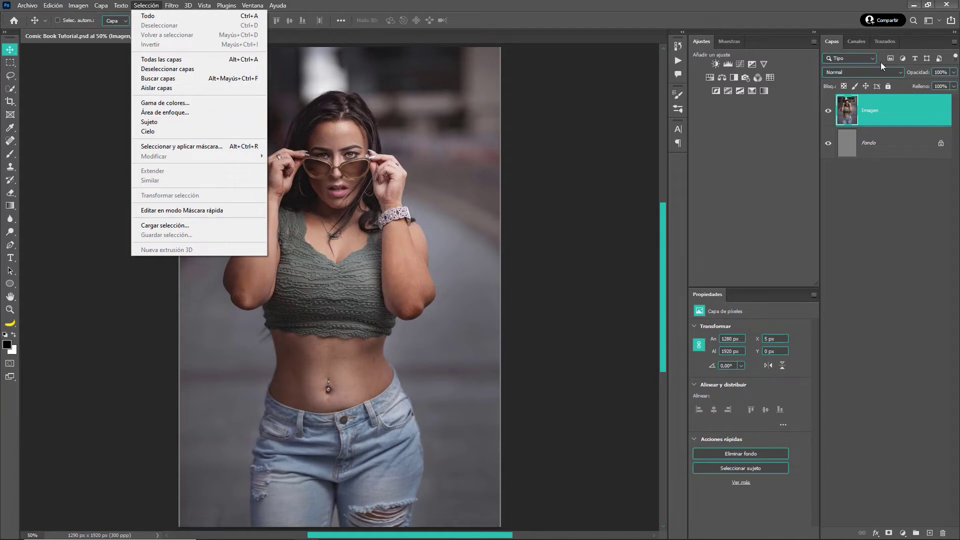
left_click(884, 41)
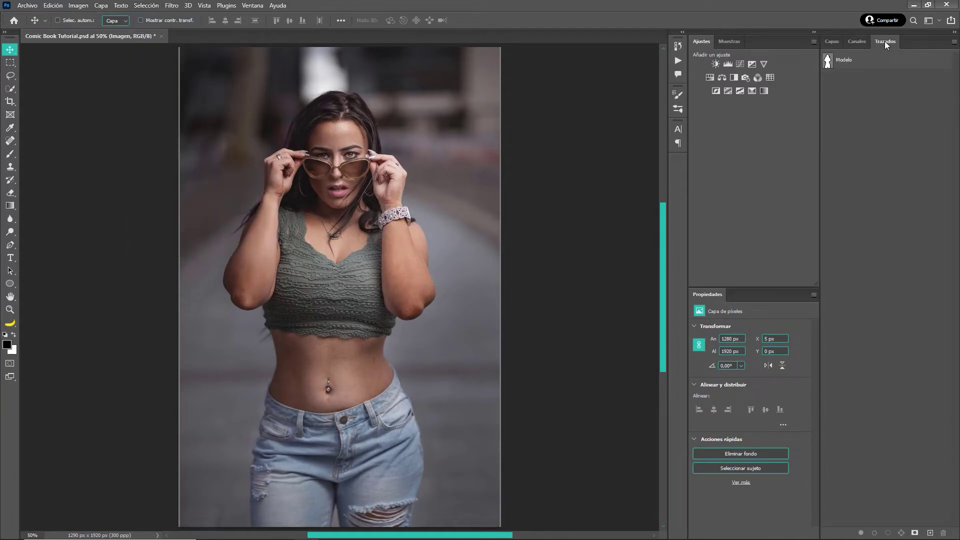
left_click(875, 62)
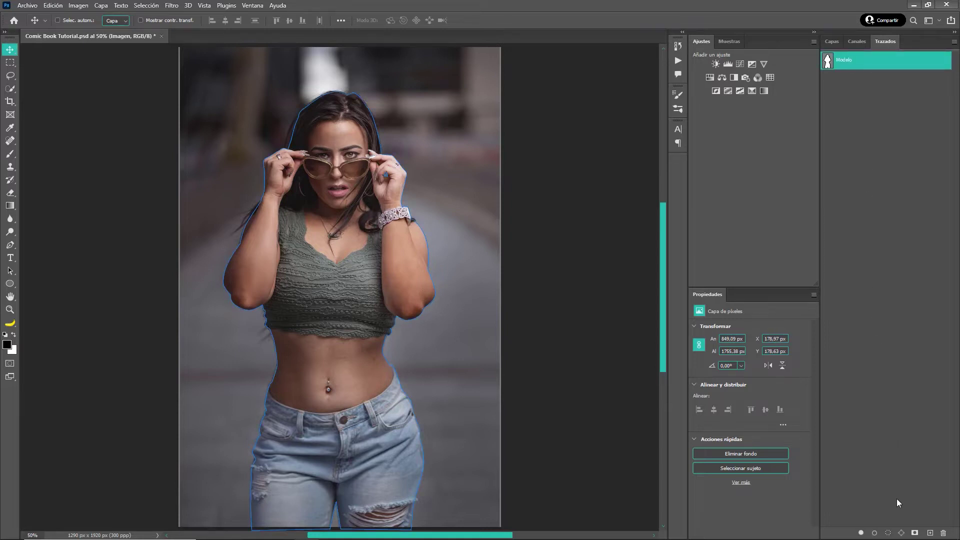
left_click(888, 533)
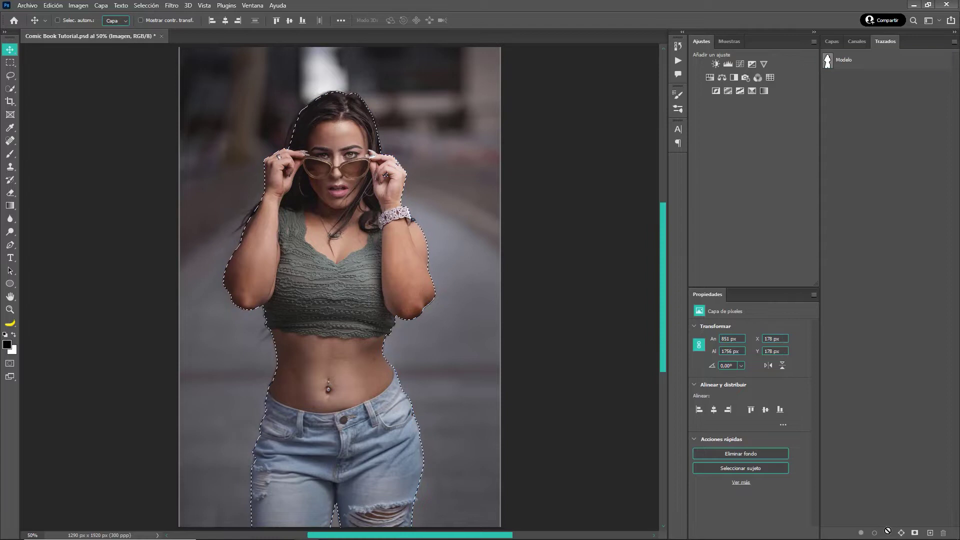
Step: Add a layer mask from the selection and convert Imagen into a smart object
left_click(829, 42)
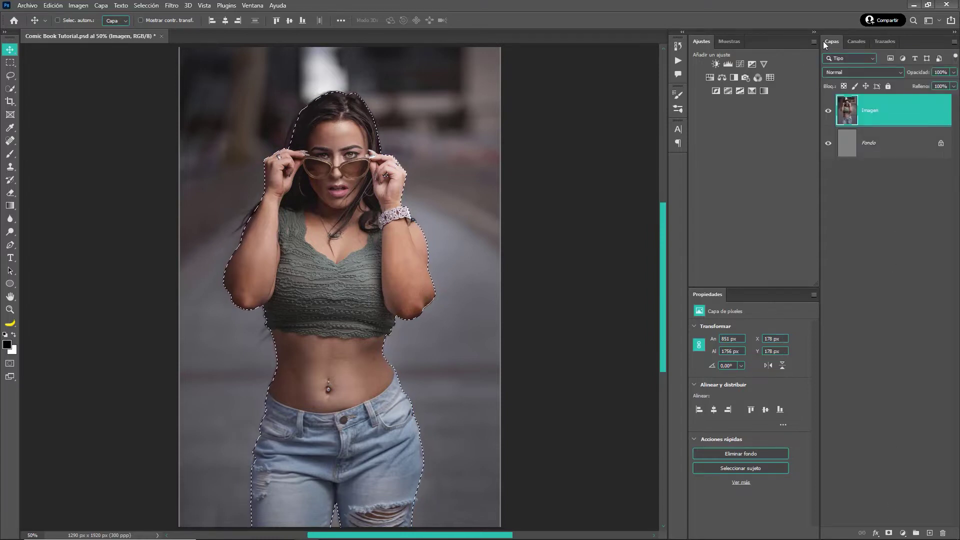
key("d")
left_click(888, 534)
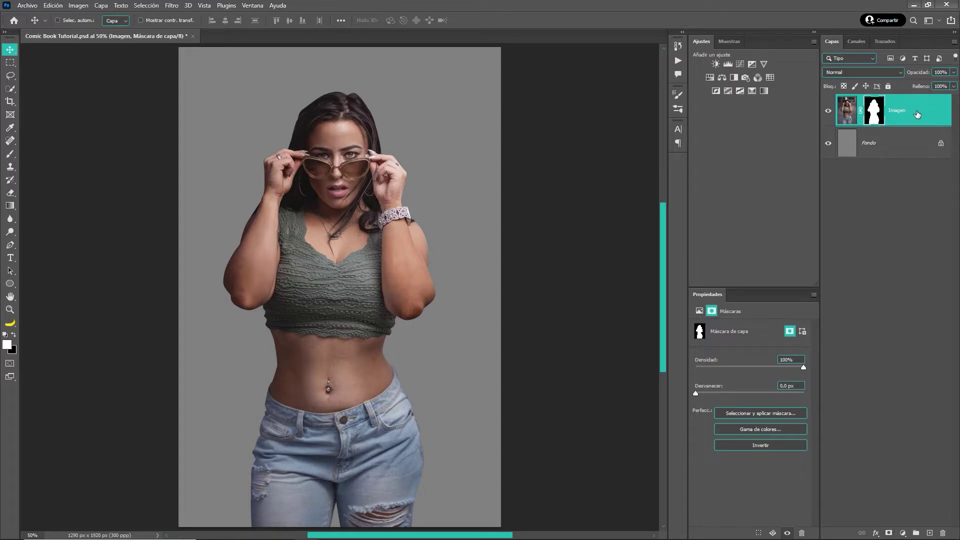
right_click(917, 115)
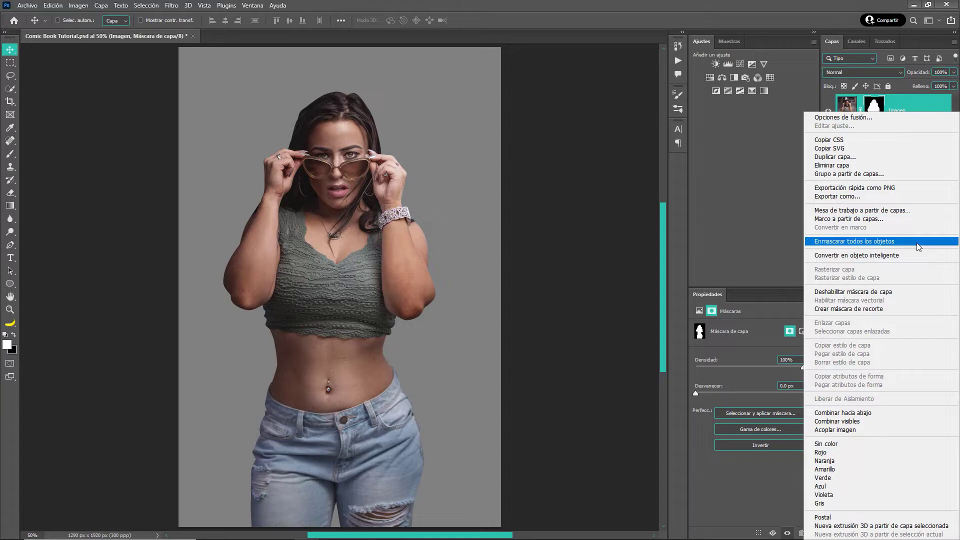
left_click(916, 256)
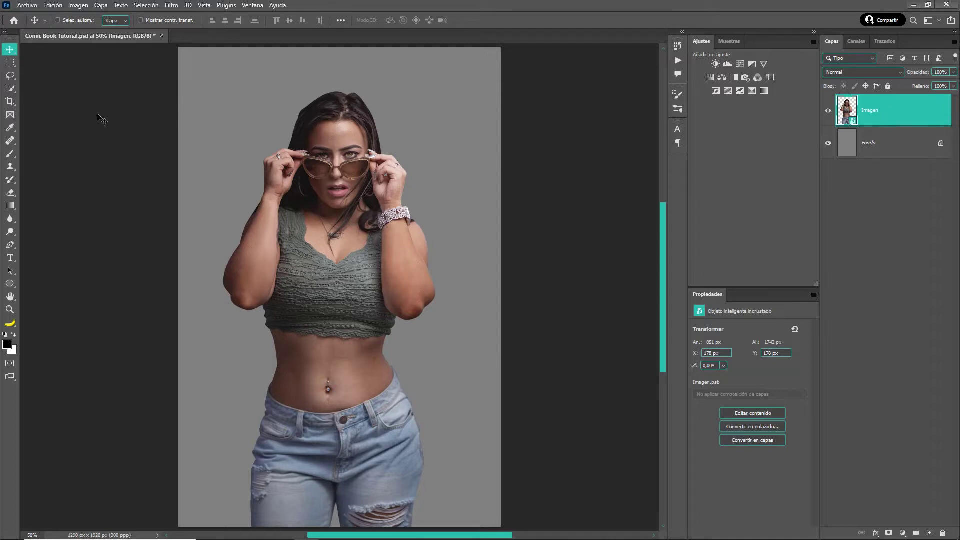
Step: Apply Sombras/iluminaciones to the woman with the Shadows amount at 100%
left_click(78, 6)
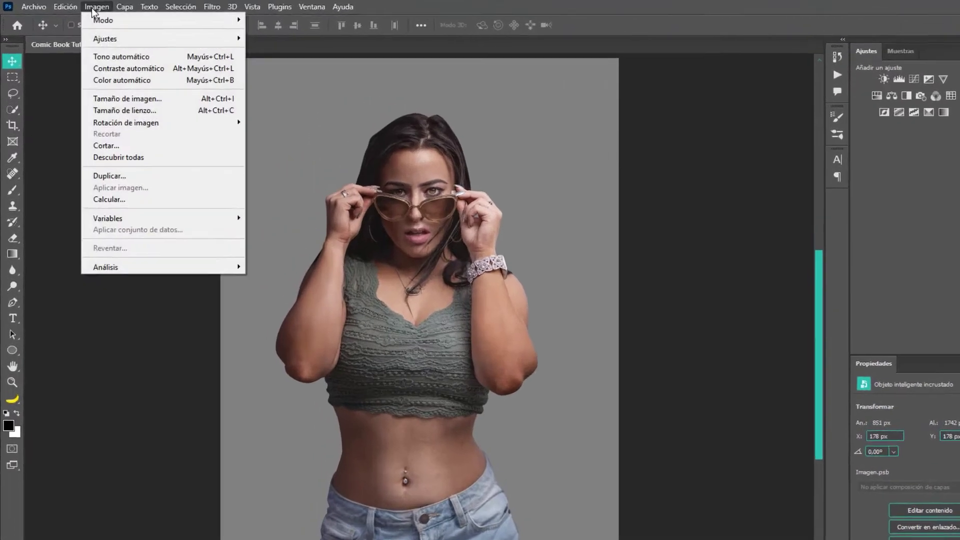
mouse_move(184, 43)
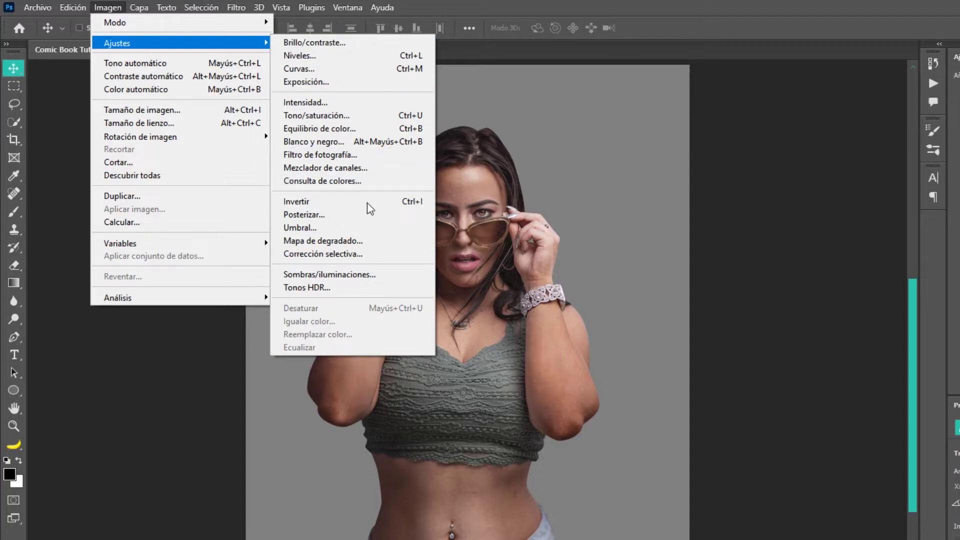
left_click(395, 278)
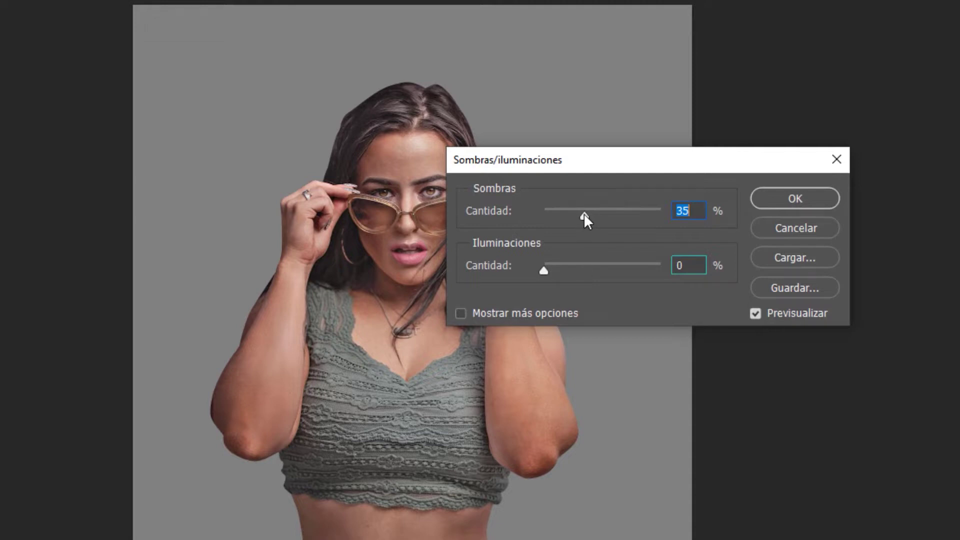
left_click_drag(584, 215, 663, 216)
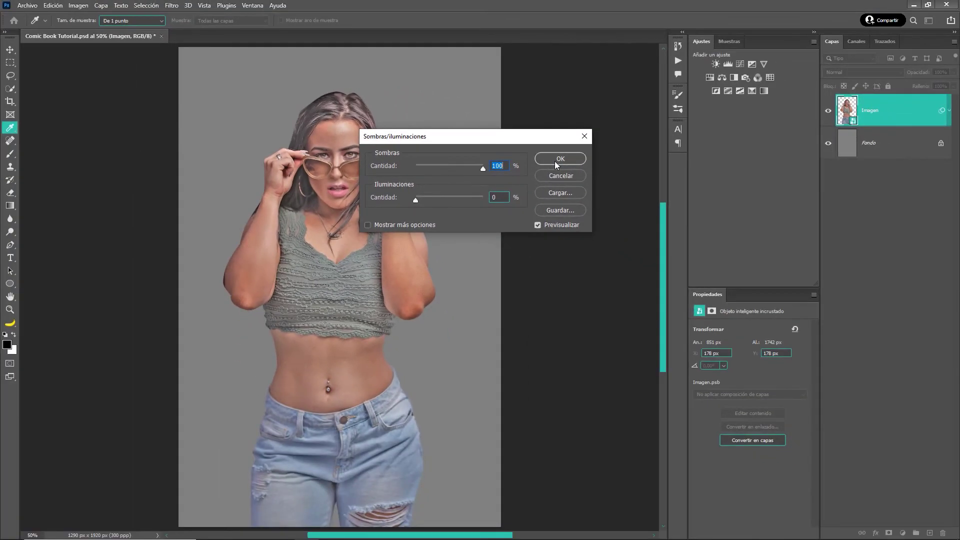
left_click(555, 162)
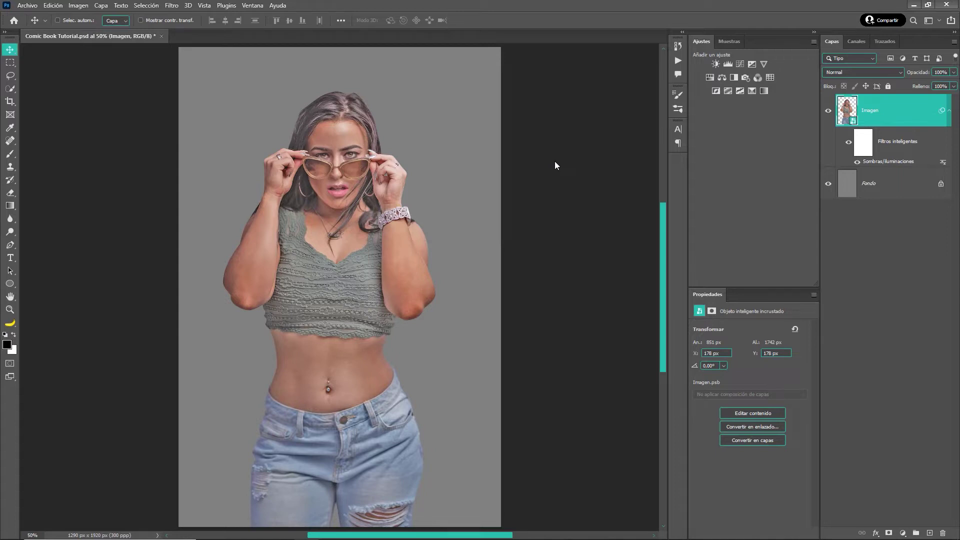
Step: Add a Camera Raw filter with Detalle noise reduction set to 100
left_click(171, 5)
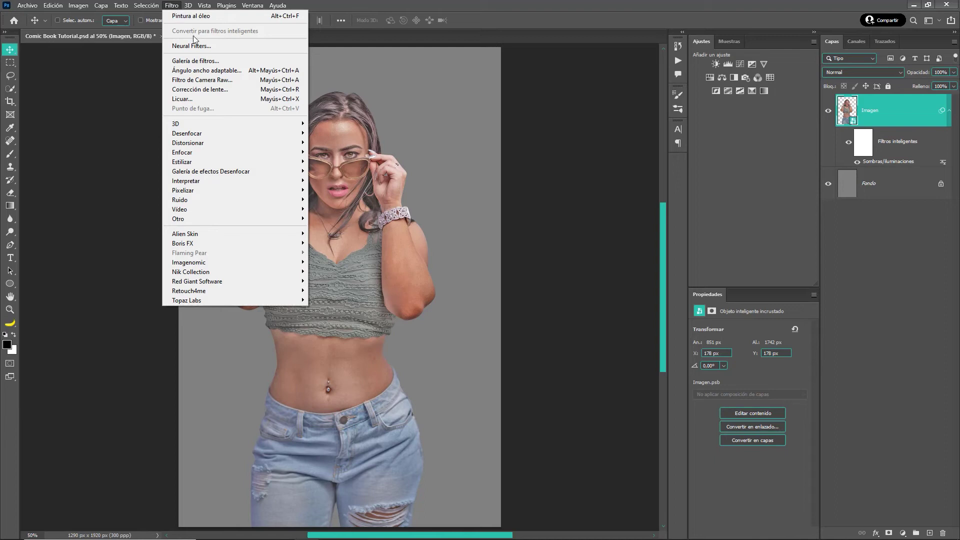
left_click(233, 79)
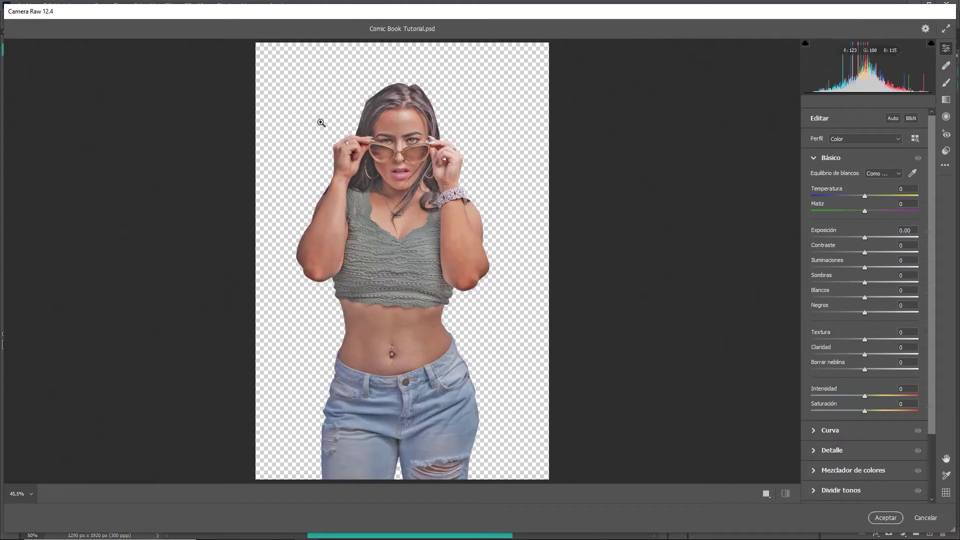
left_click(812, 157)
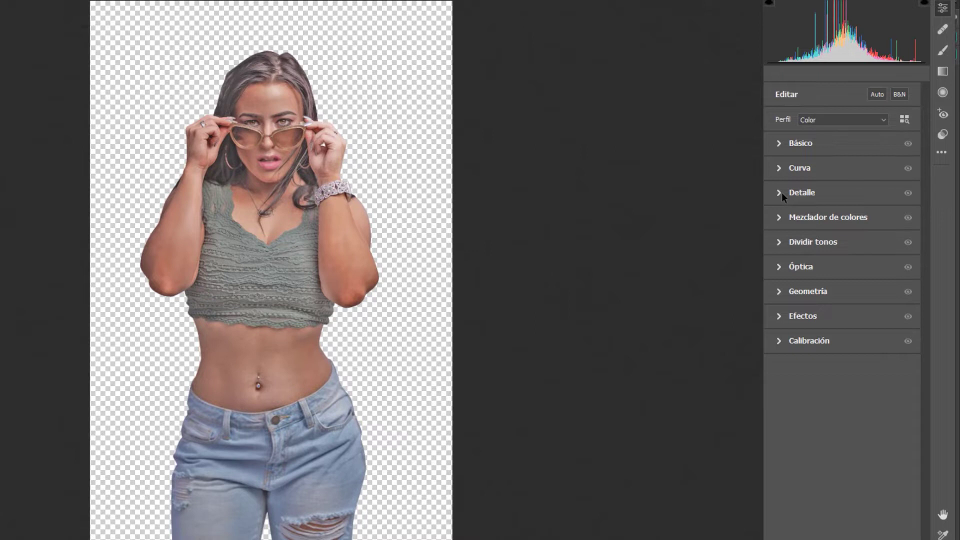
left_click(781, 192)
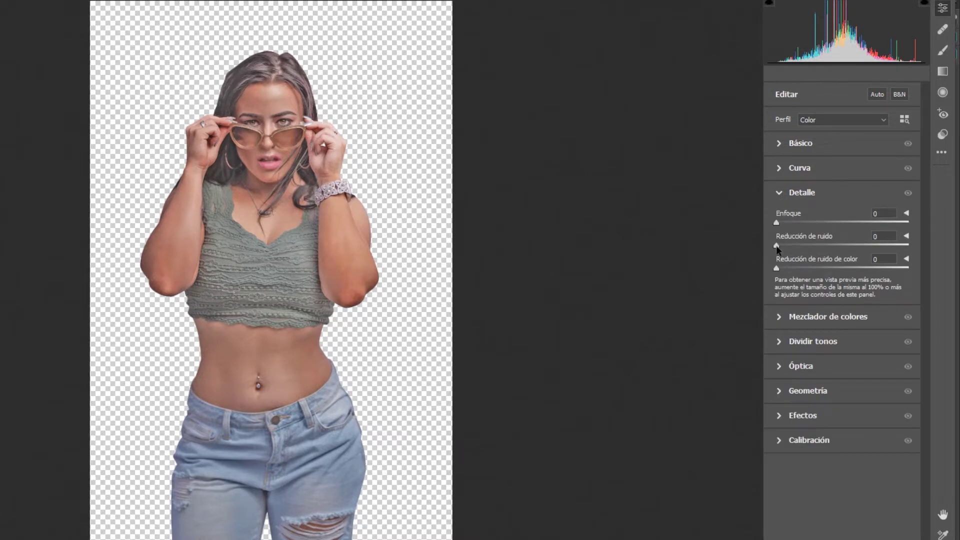
left_click_drag(776, 245, 924, 248)
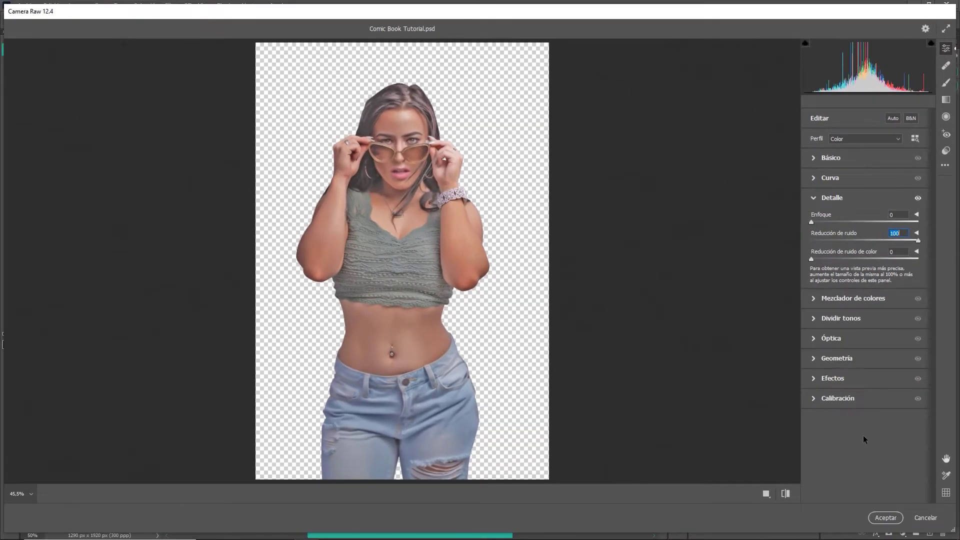
left_click(879, 516)
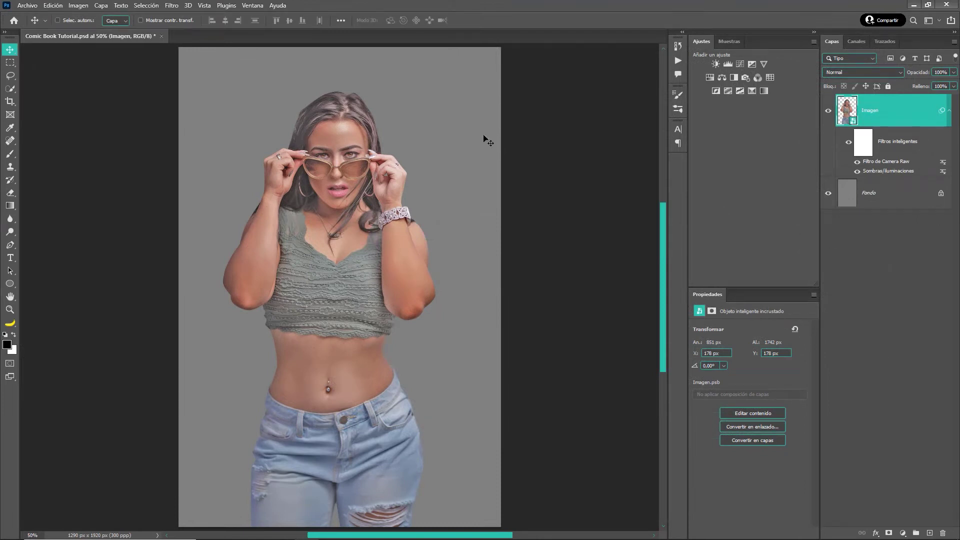
left_click(171, 5)
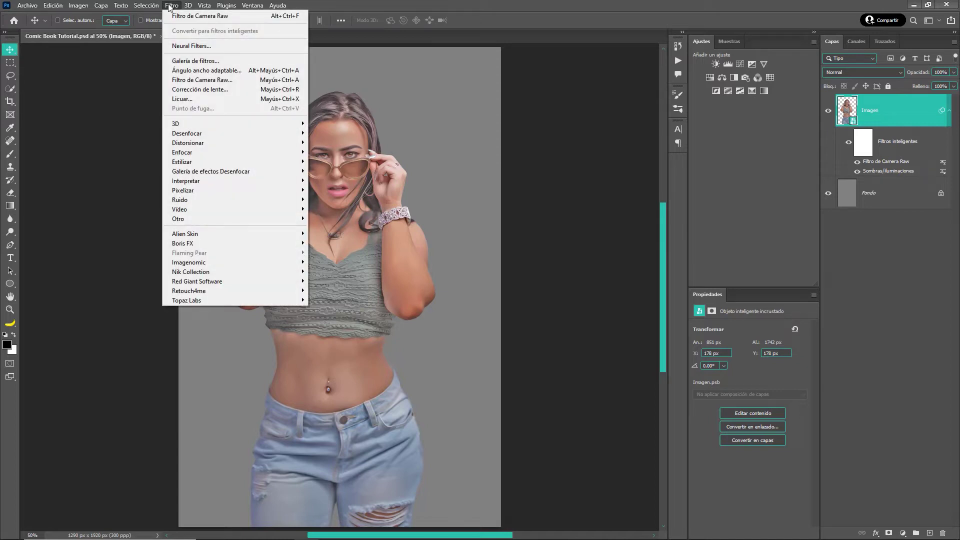
Step: In a second Camera Raw filter, raise noise reduction and drop Saturación to -100
left_click(239, 80)
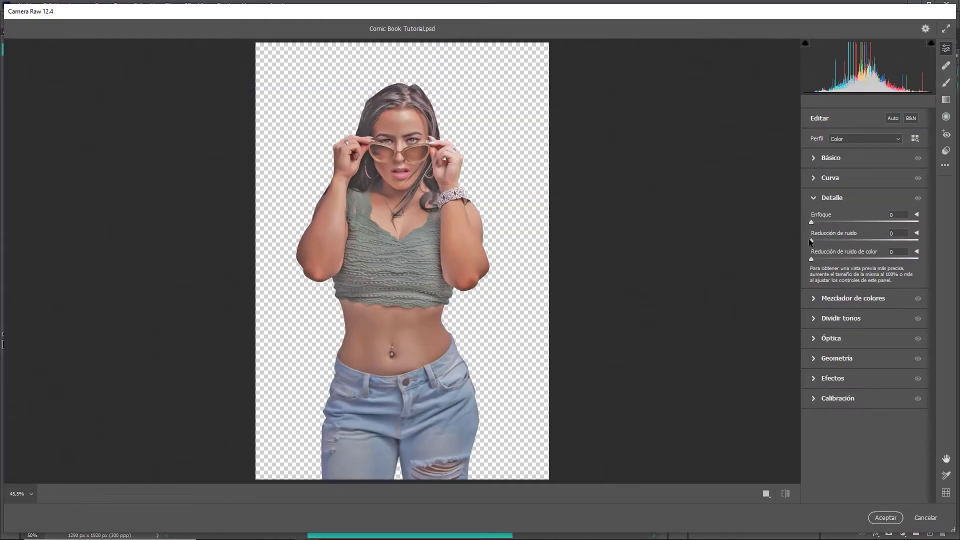
left_click_drag(810, 242, 919, 241)
left_click(814, 198)
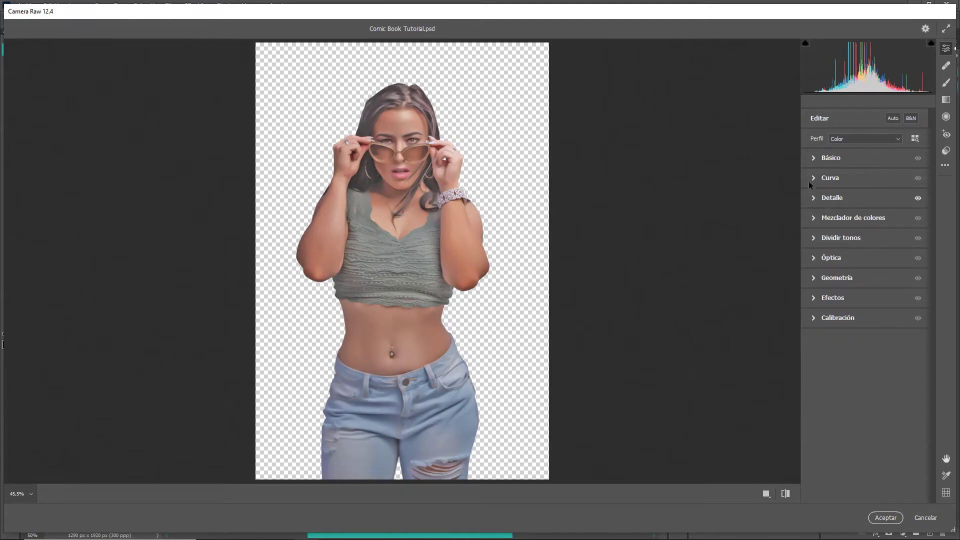
left_click(813, 158)
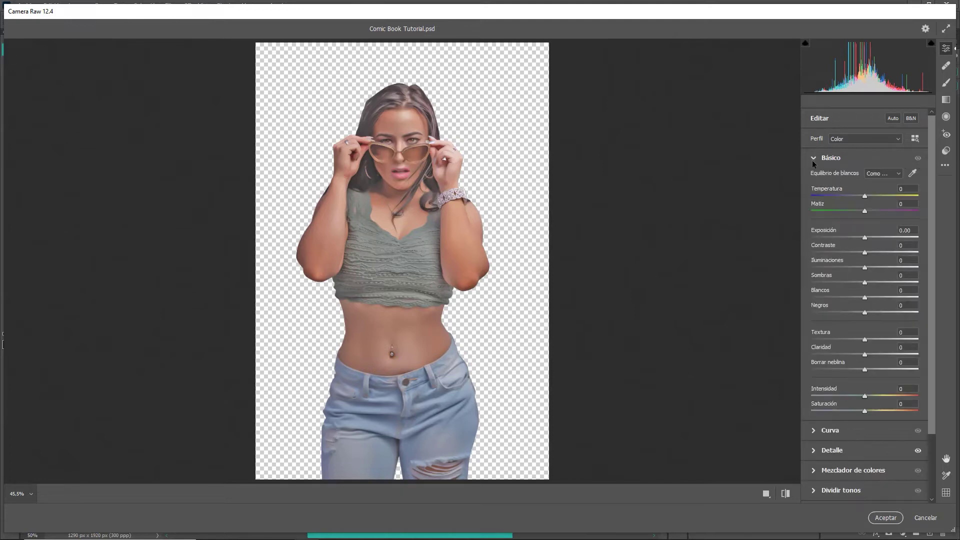
left_click(864, 410)
left_click_drag(865, 410, 785, 419)
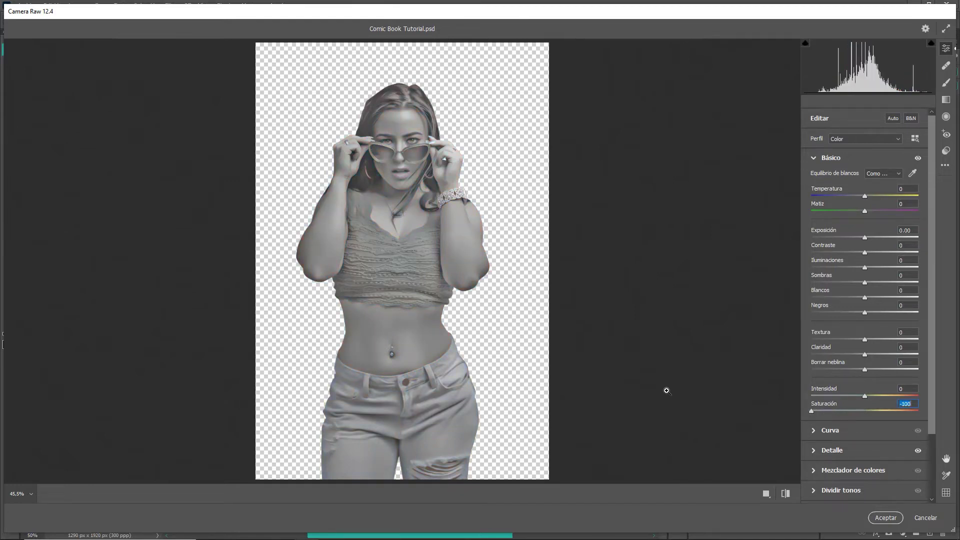
left_click(882, 518)
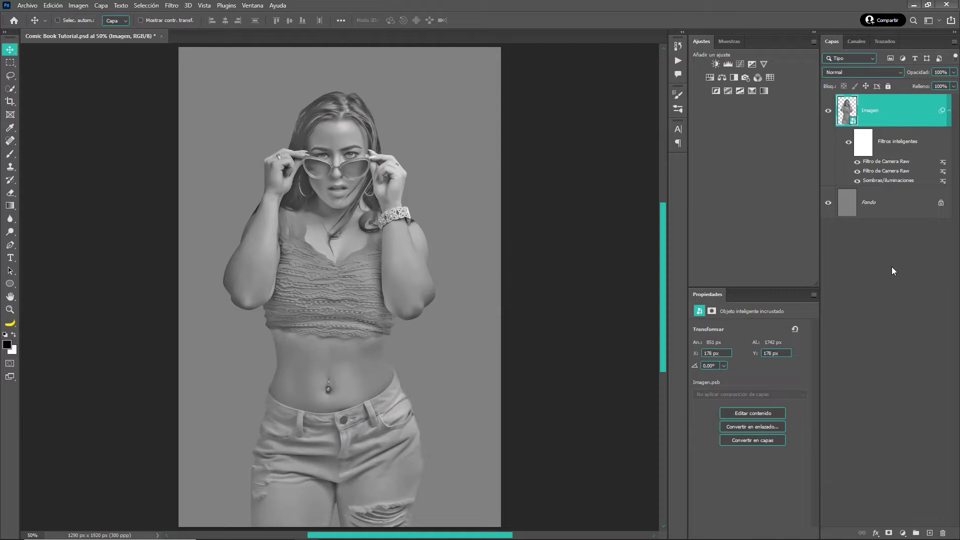
Step: Apply Pintura al óleo: Estilizado 10, Limpieza 10, Escala 0,1, bristle detail 0, lighting off
left_click(172, 6)
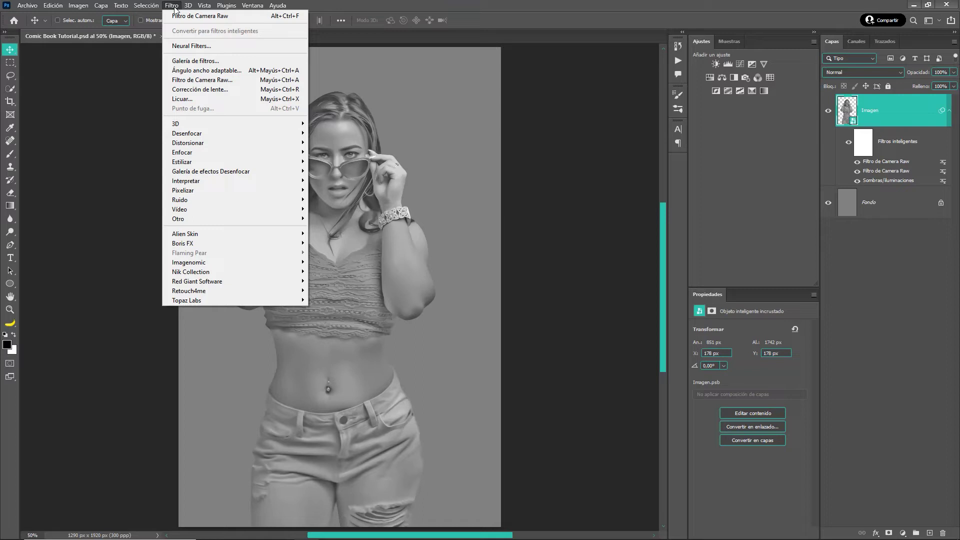
mouse_move(182, 161)
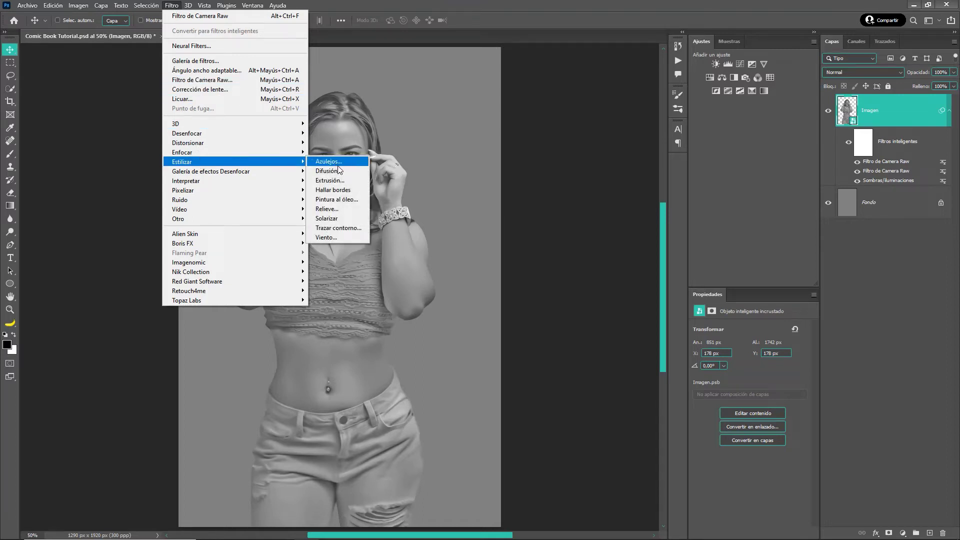
left_click(360, 200)
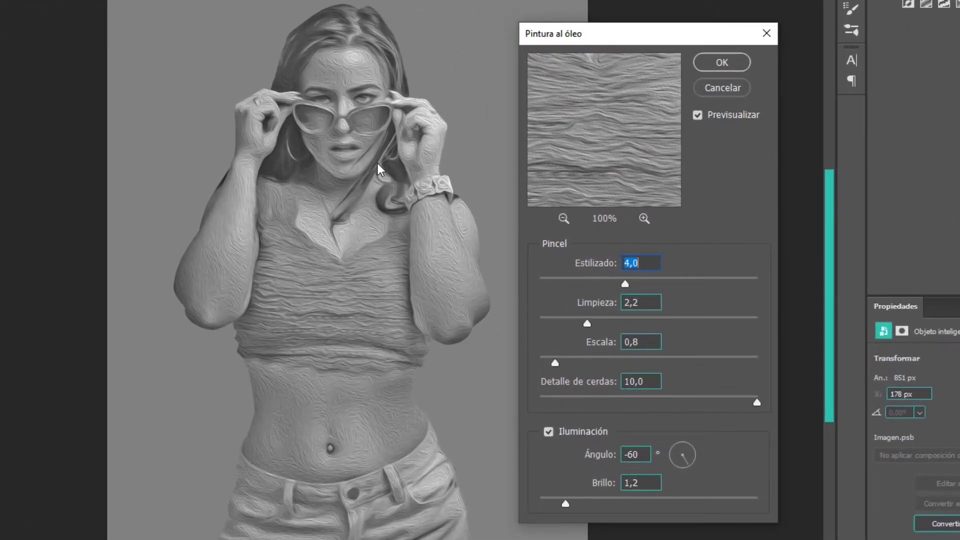
left_click_drag(625, 284, 790, 290)
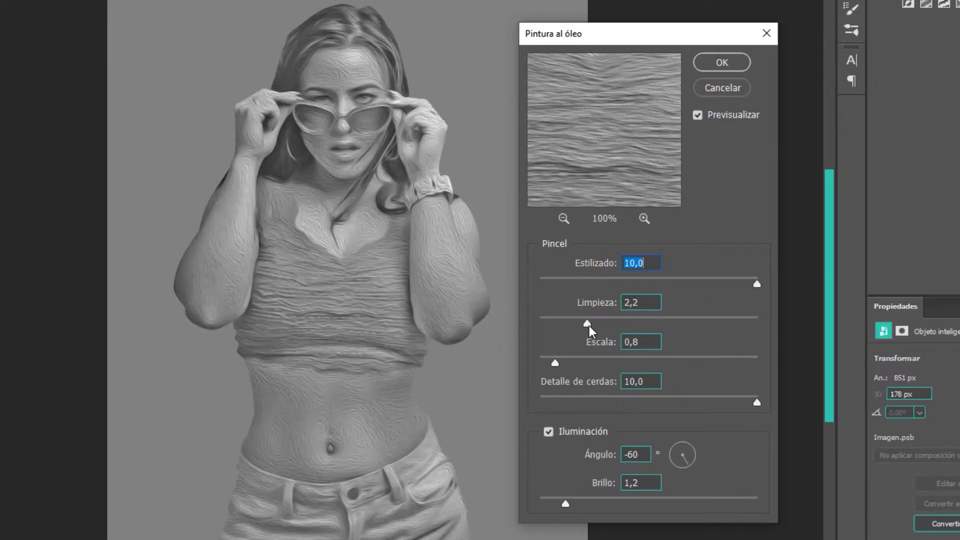
left_click_drag(587, 323, 765, 333)
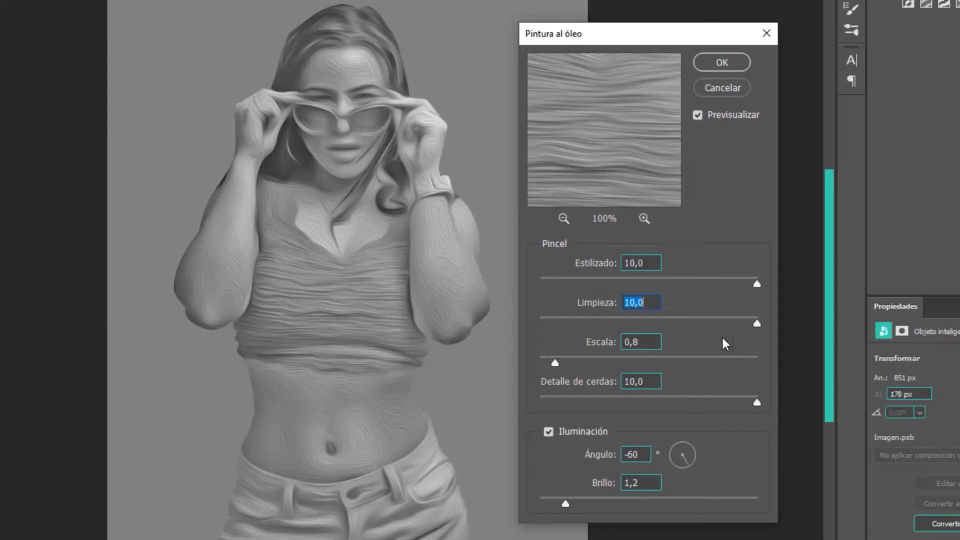
left_click_drag(556, 364, 537, 368)
left_click_drag(756, 403, 532, 406)
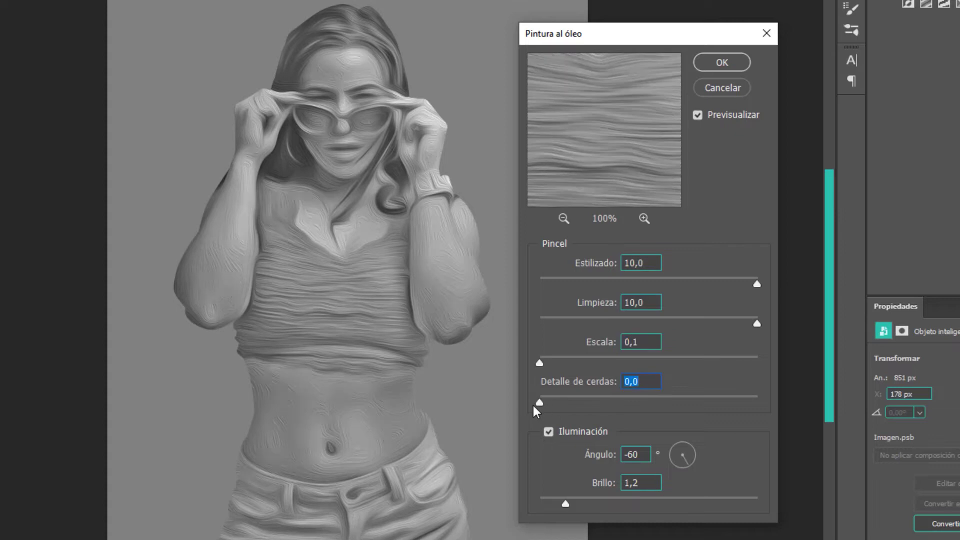
left_click(548, 431)
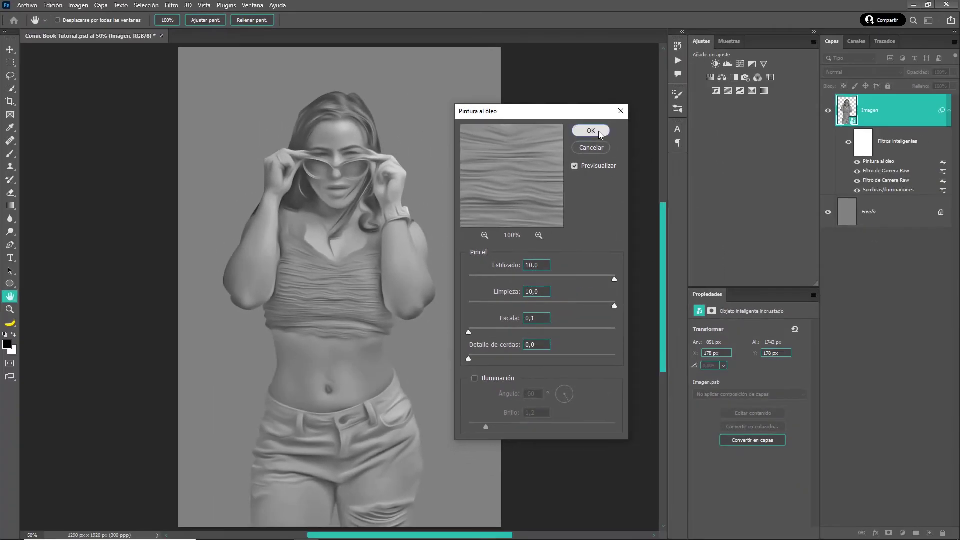
left_click(600, 134)
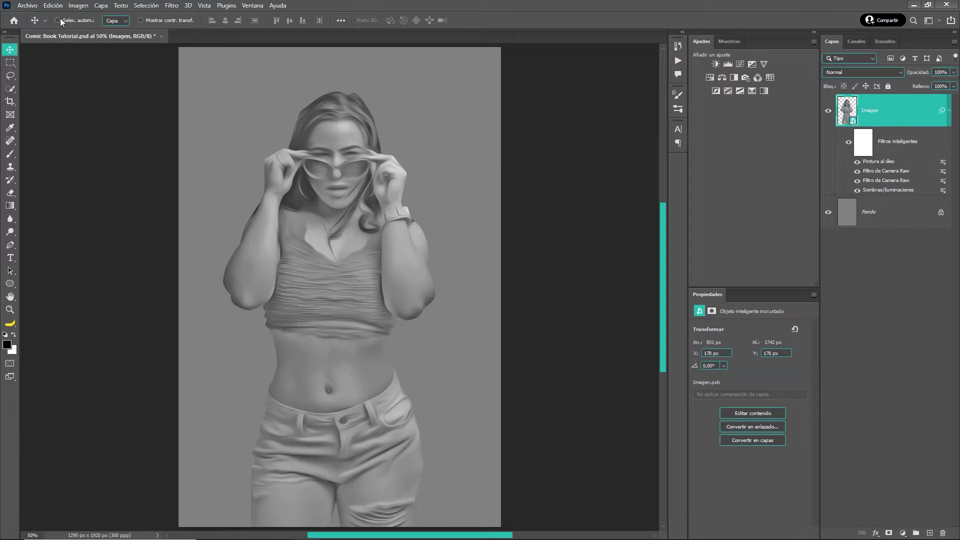
Step: Add an Umbral filter at threshold level 95 and collapse the smart filters list
left_click(77, 7)
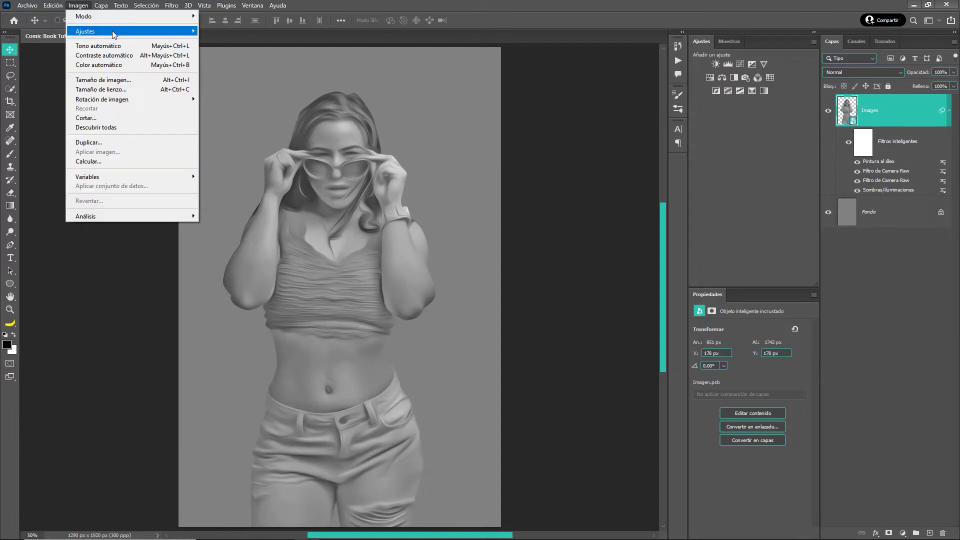
mouse_move(86, 31)
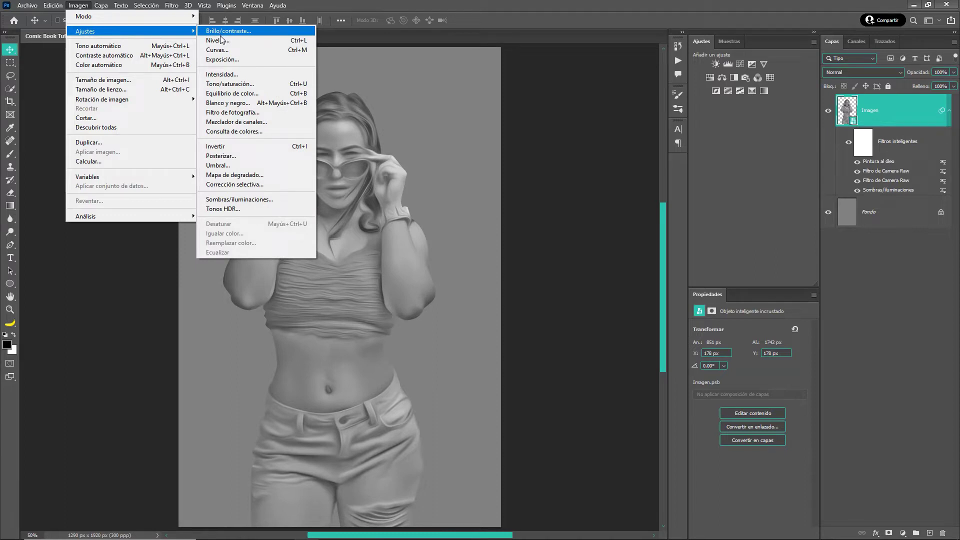
left_click(249, 165)
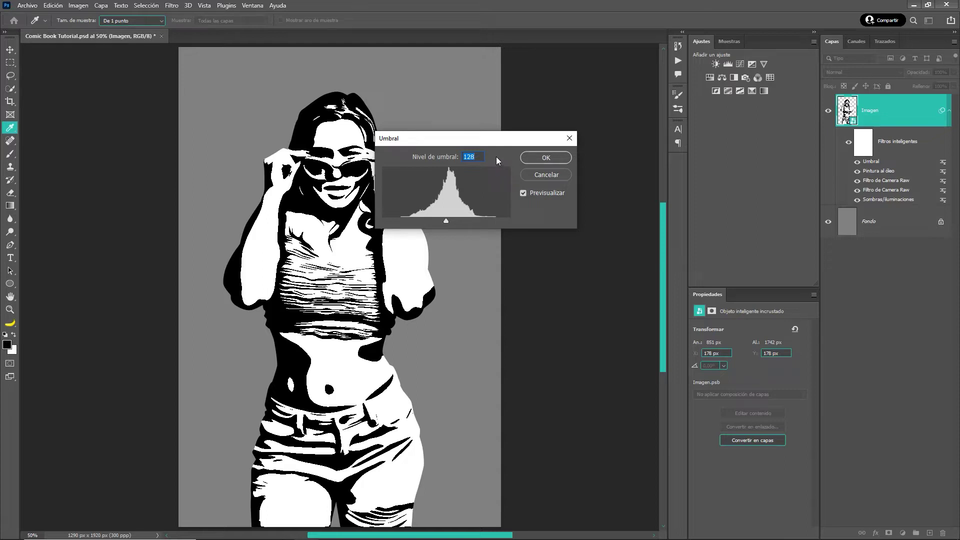
type("95")
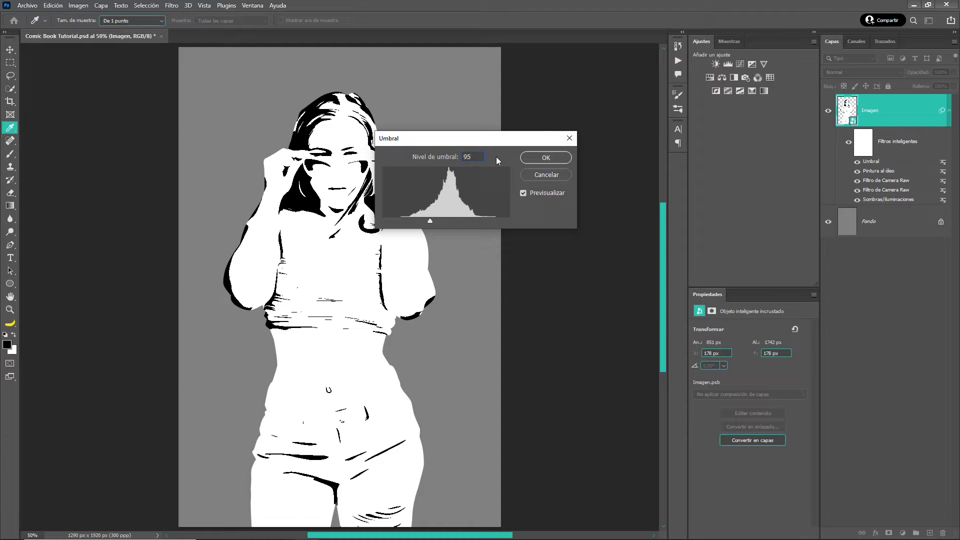
left_click(549, 157)
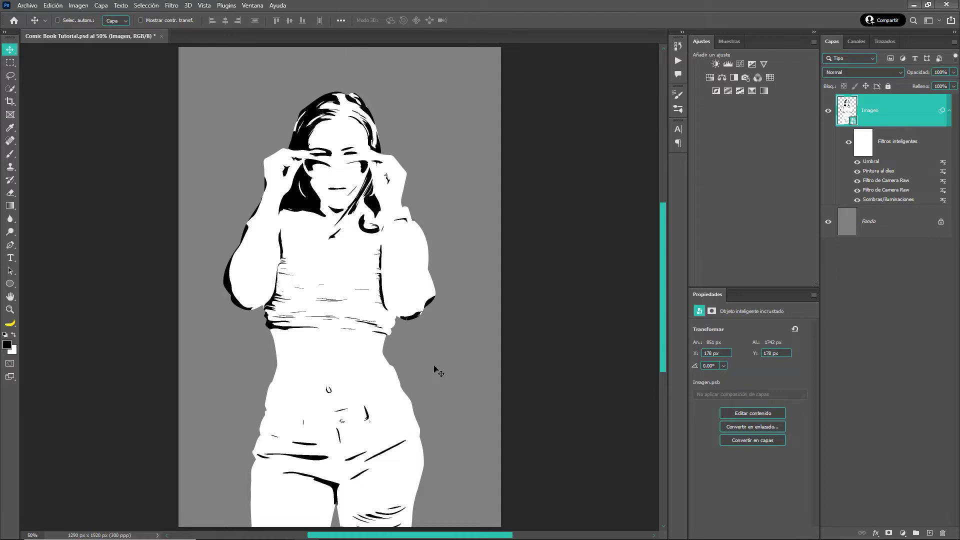
left_click(950, 112)
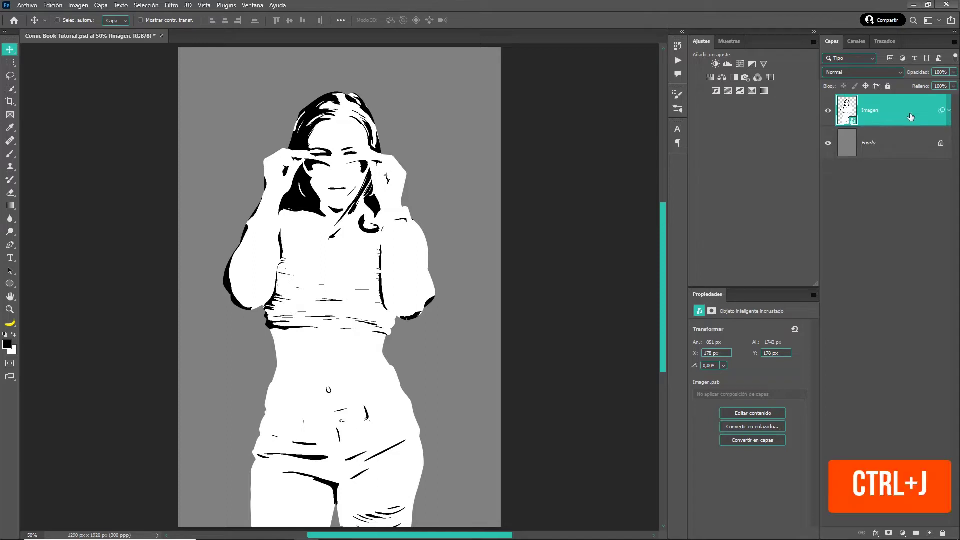
Step: Duplicate the woman layer twice and rename the top copy Lineas
key("ctrl+j")
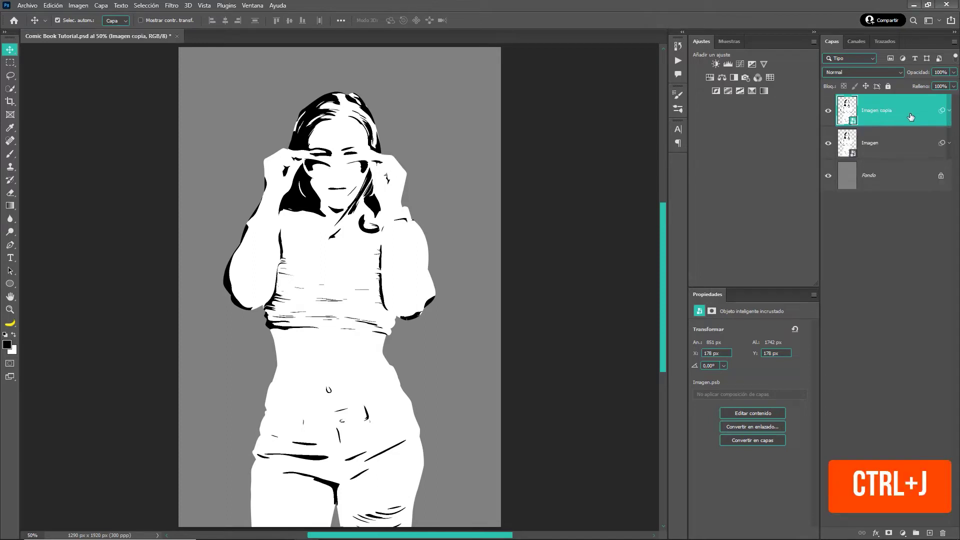
key("ctrl+j")
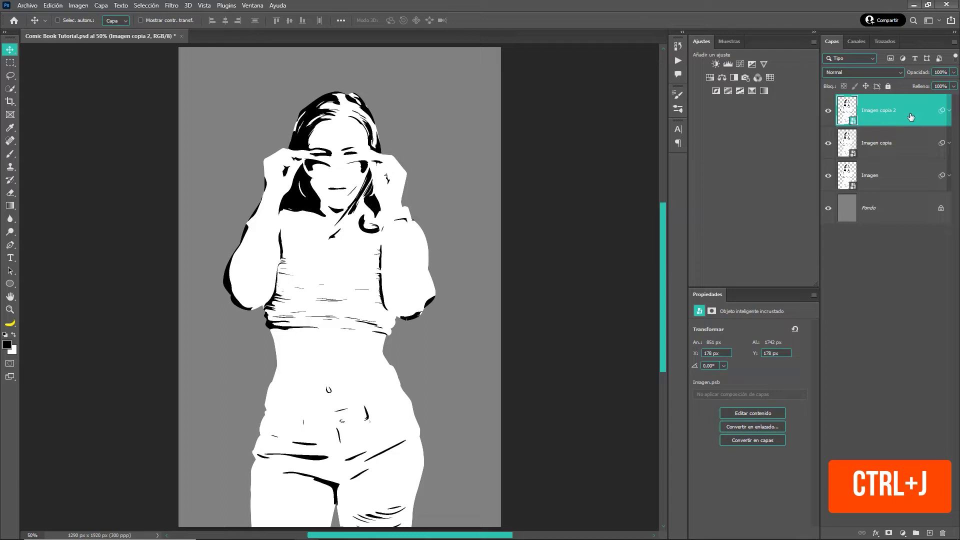
double_click(877, 117)
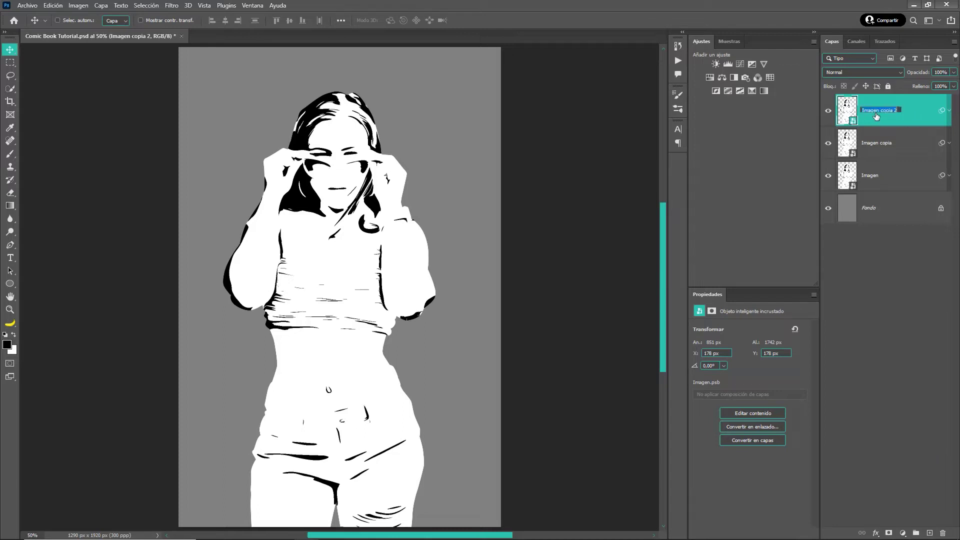
type("Lineas")
key("Return")
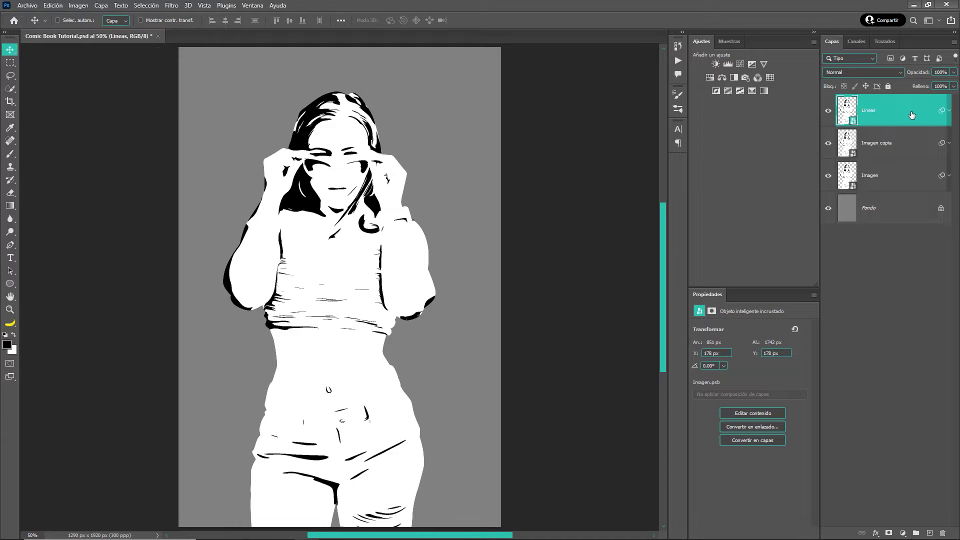
Step: Rename the middle copy Semitono and the original Imagen layer Negro
double_click(883, 144)
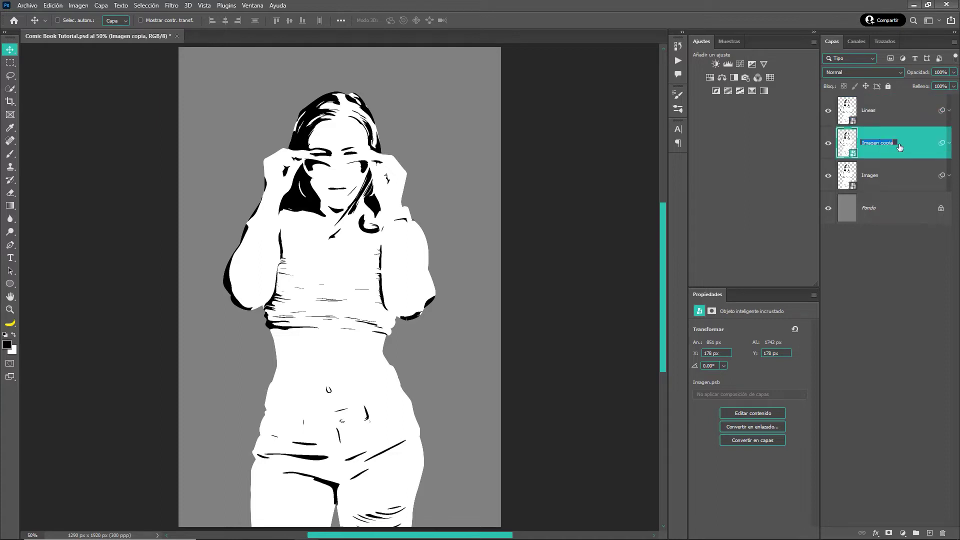
type("Semitono")
key("Return")
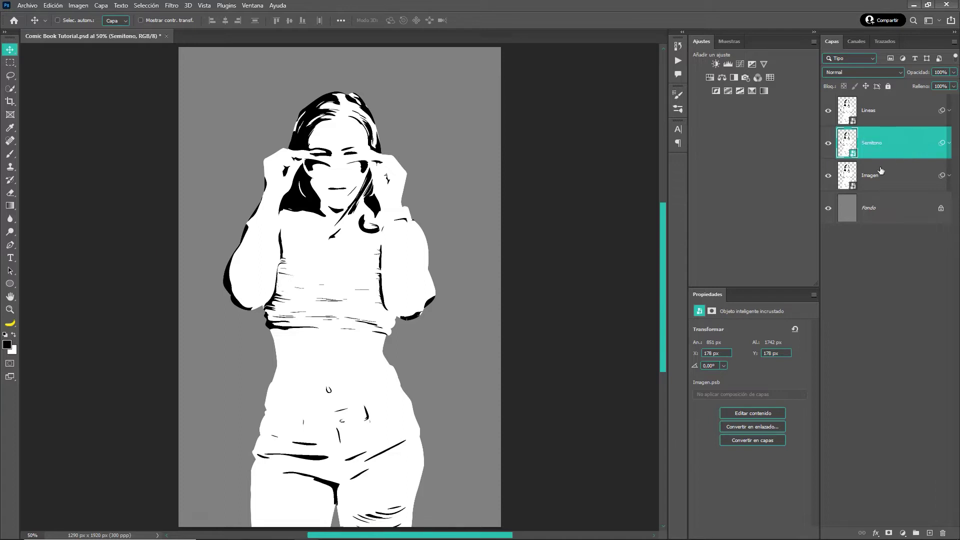
double_click(872, 177)
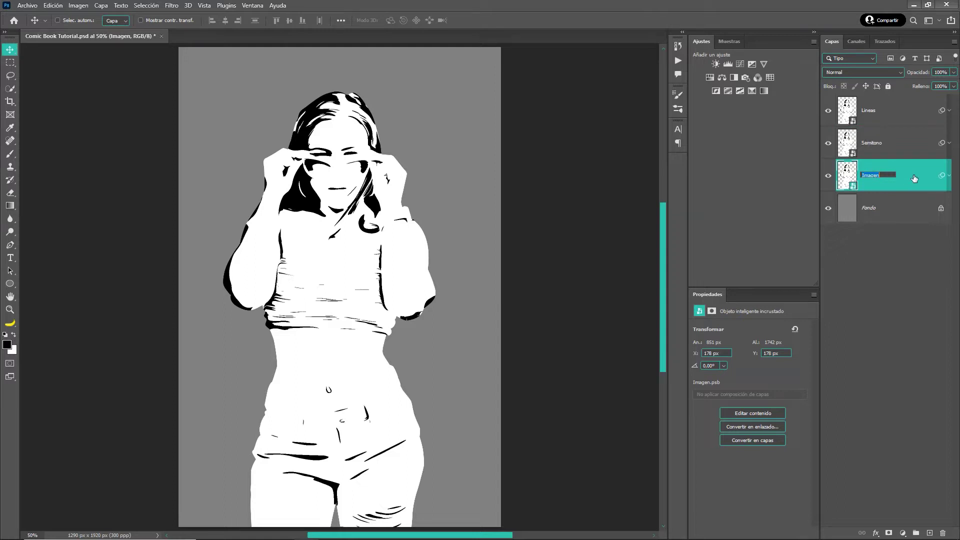
type("Negro")
key("Return")
Step: Select Lineas, Semitono and Negro and group them as 'Efecto Comic'
left_click(903, 120, "shift")
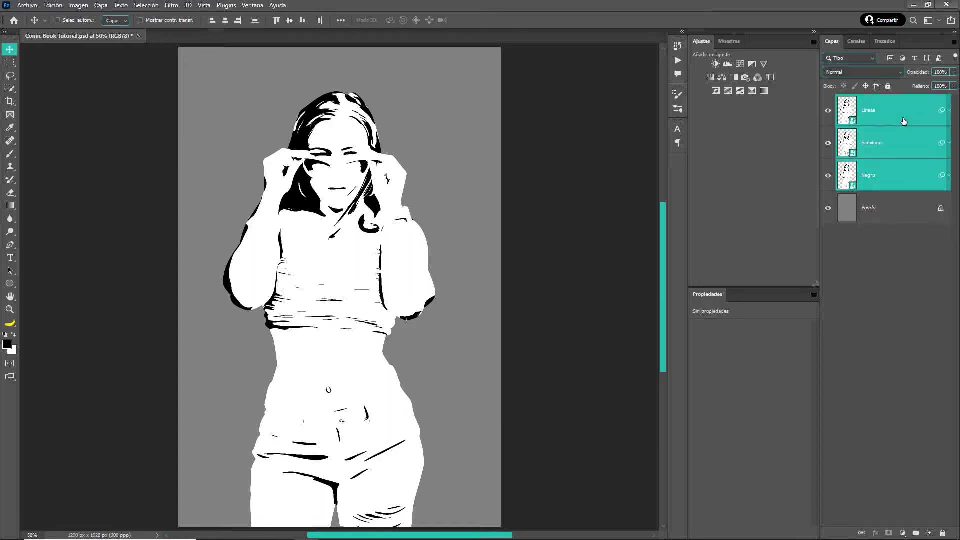
right_click(903, 121)
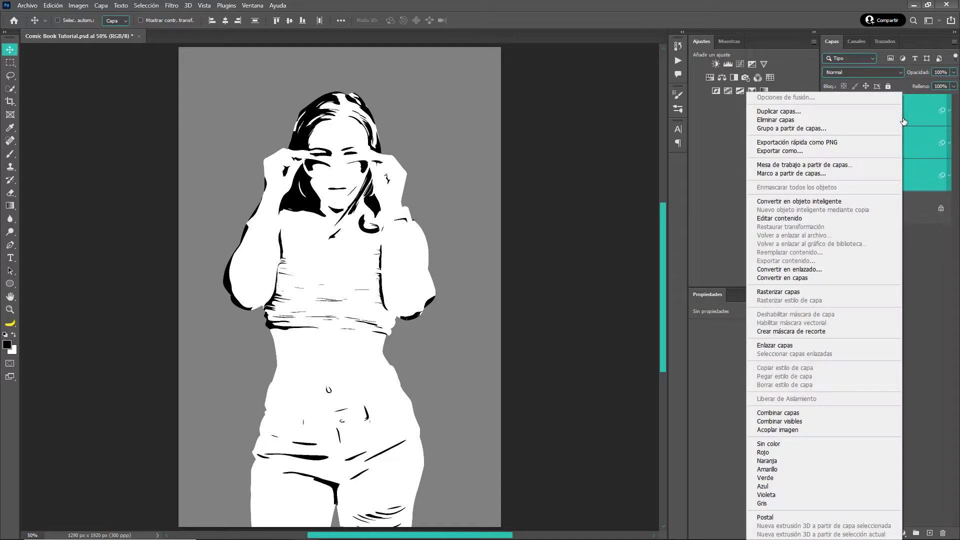
left_click(862, 127)
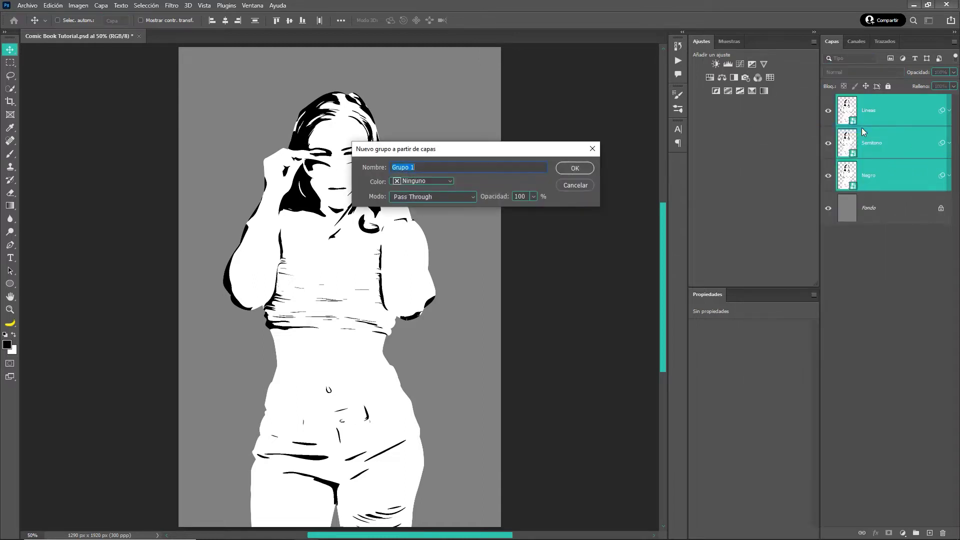
type("Efecto Comic")
key("Return")
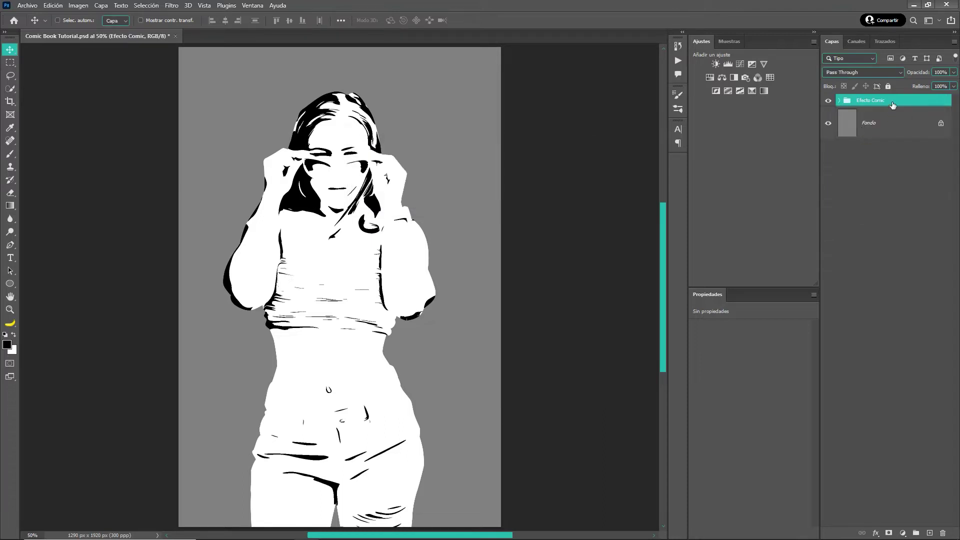
Step: Hide Lineas and raise Semitono's Umbral threshold level to 125
left_click(840, 101)
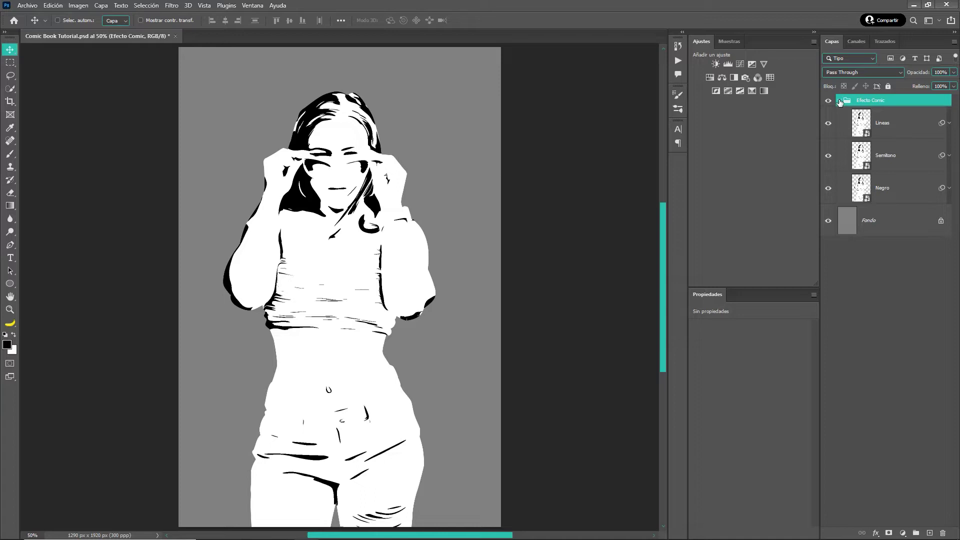
left_click(830, 124)
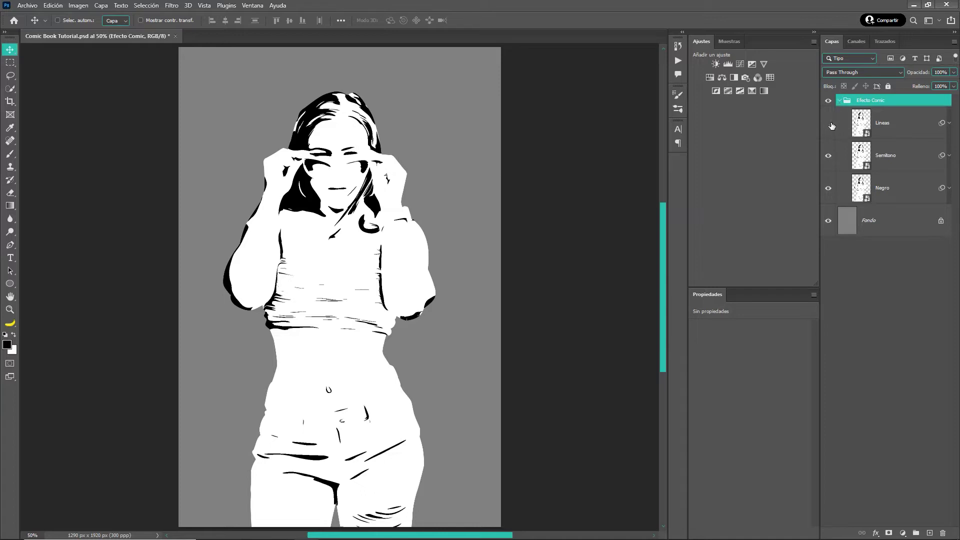
left_click(912, 166)
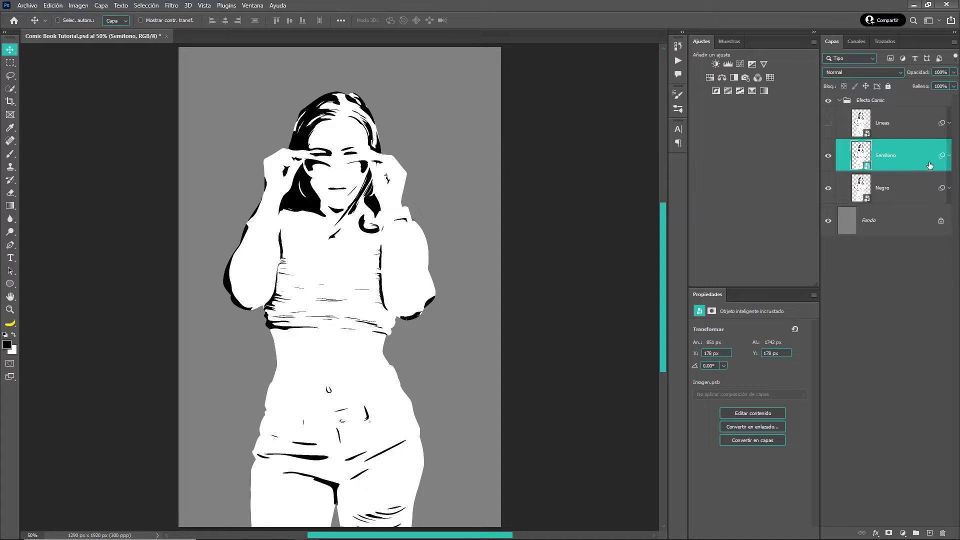
left_click(949, 158)
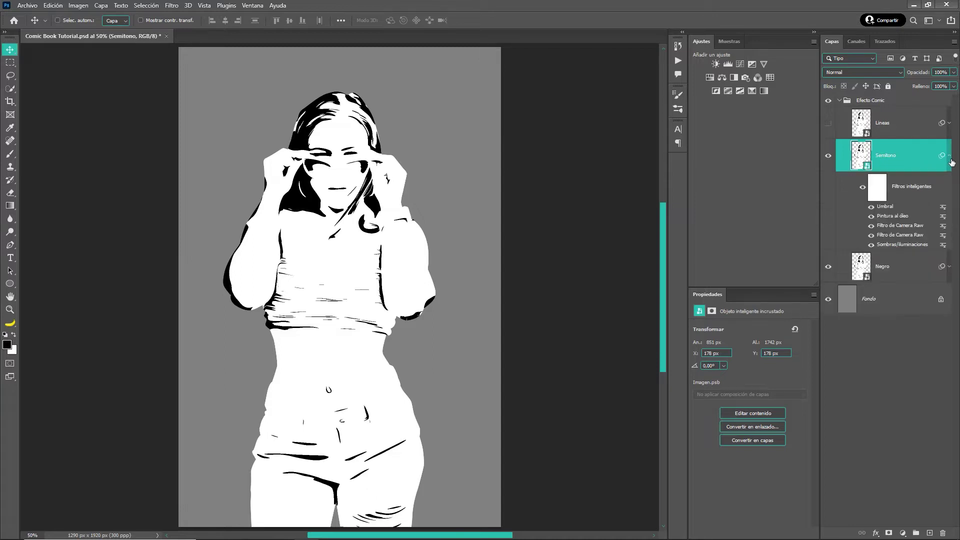
double_click(888, 208)
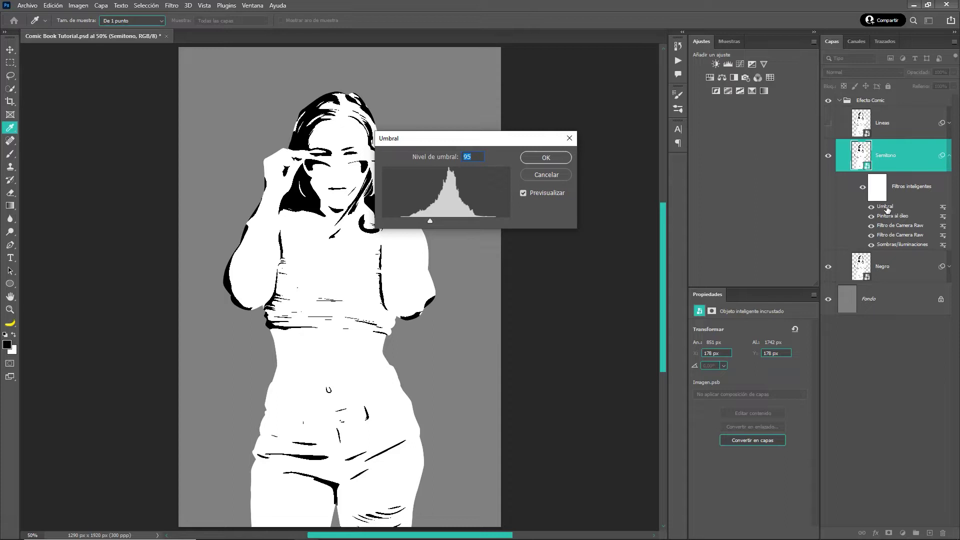
left_click_drag(429, 223, 445, 225)
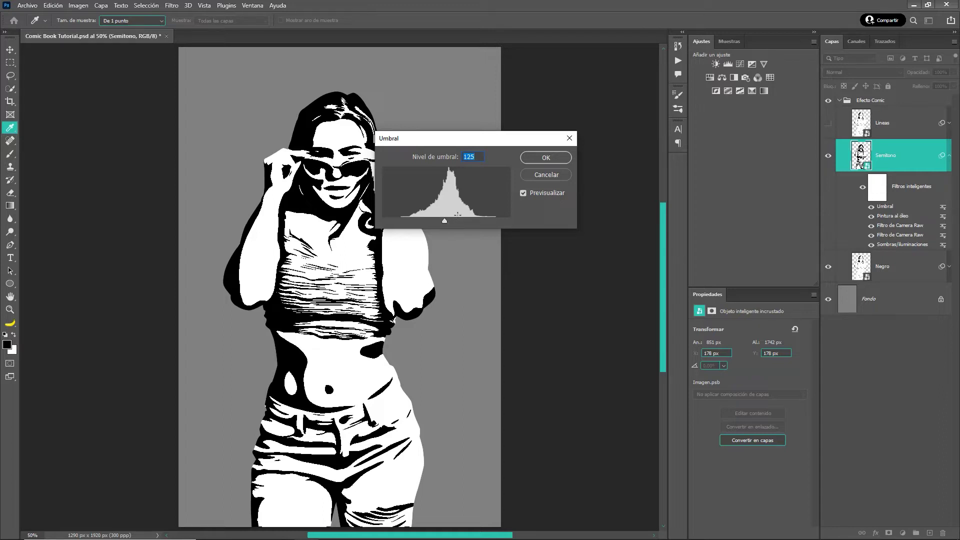
left_click(544, 161)
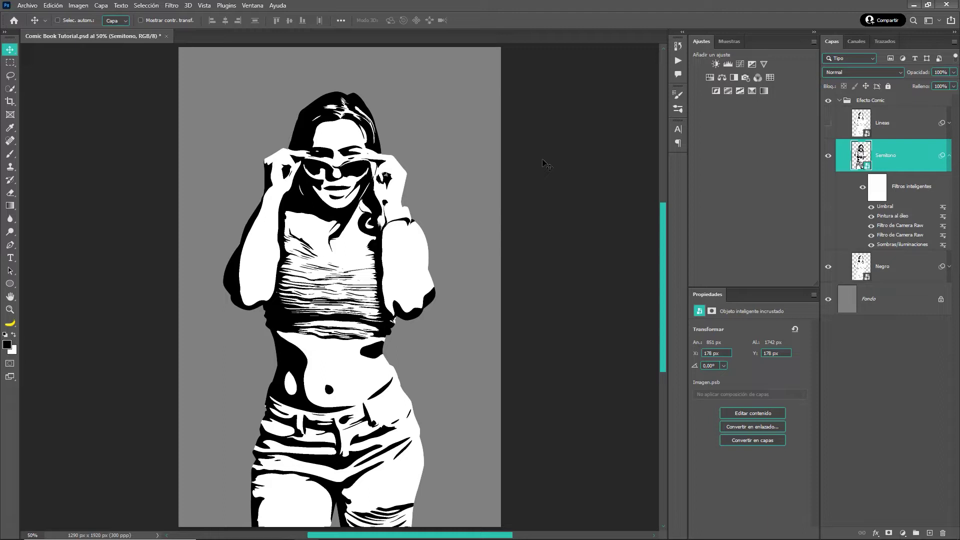
Step: Place Textura Semitono as an embedded layer, stretched to 2232 × 3348 px to cover the canvas
left_click(34, 8)
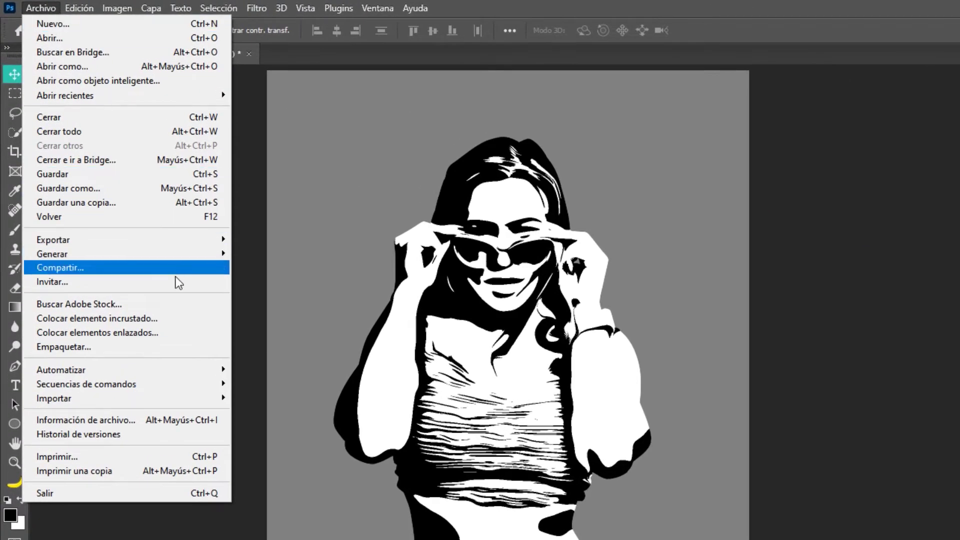
left_click(181, 316)
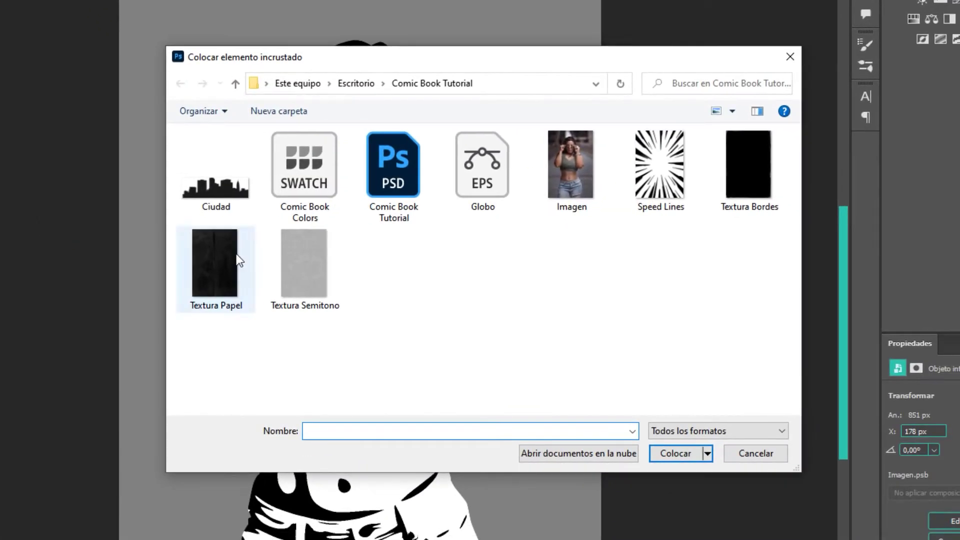
left_click(297, 255)
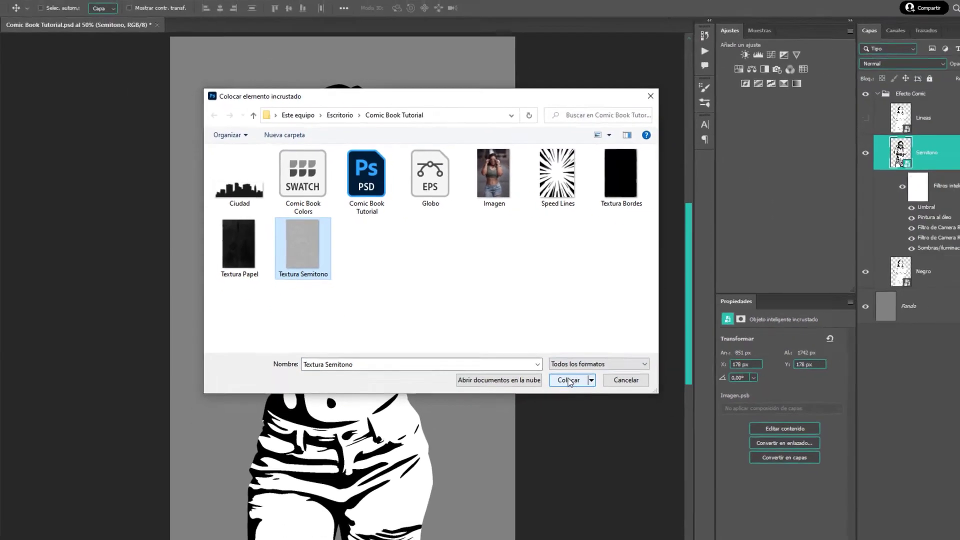
left_click(552, 368)
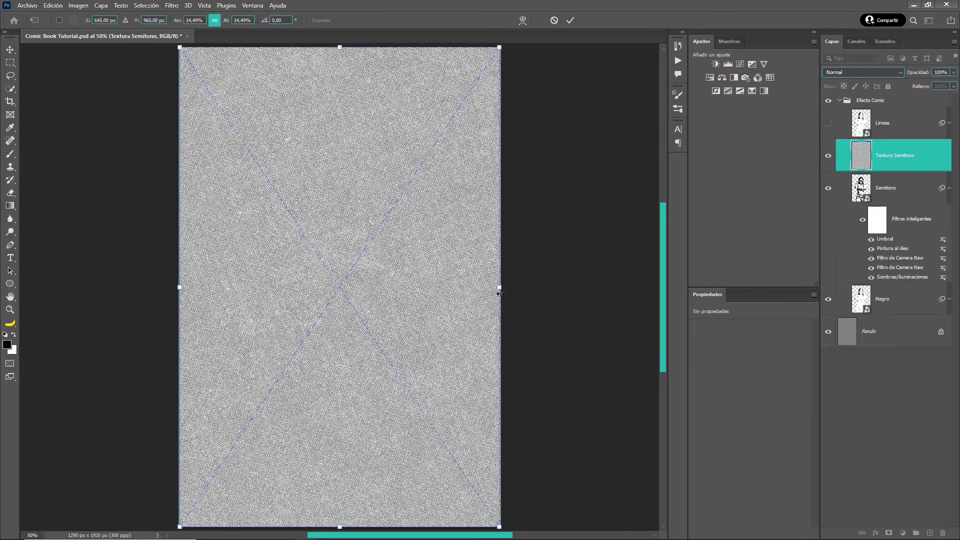
left_click_drag(499, 289, 619, 284)
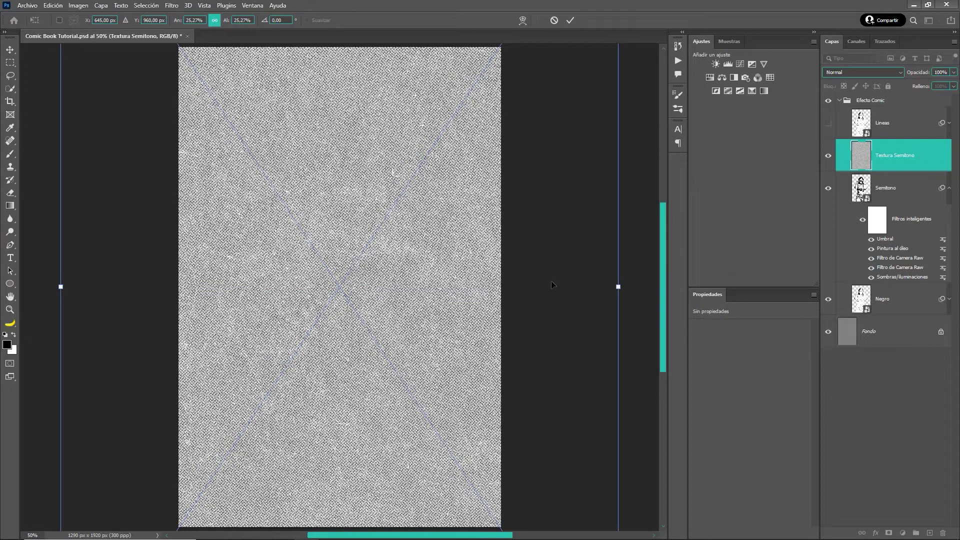
key("Return")
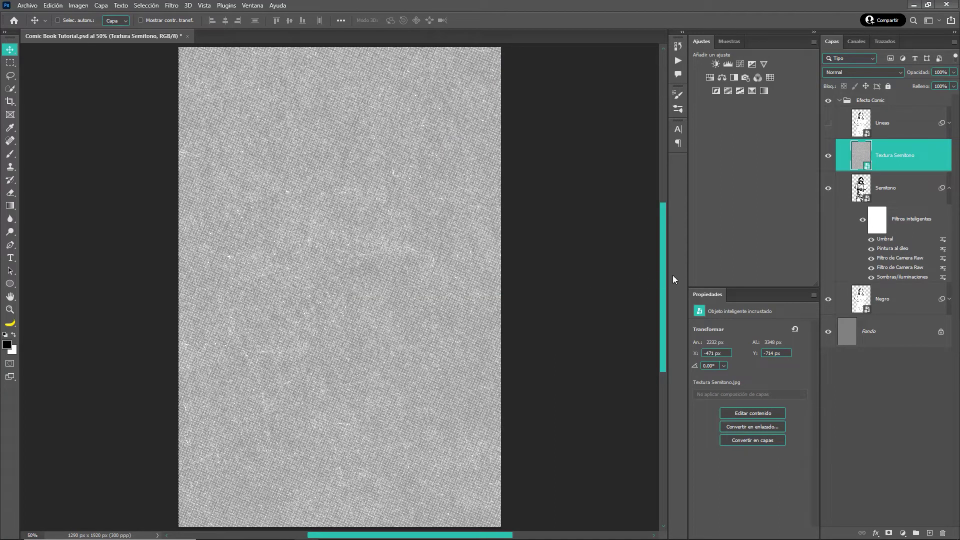
Step: Clip Textura Semitono to the Semitono layer and set its blend mode to Trama
right_click(922, 149)
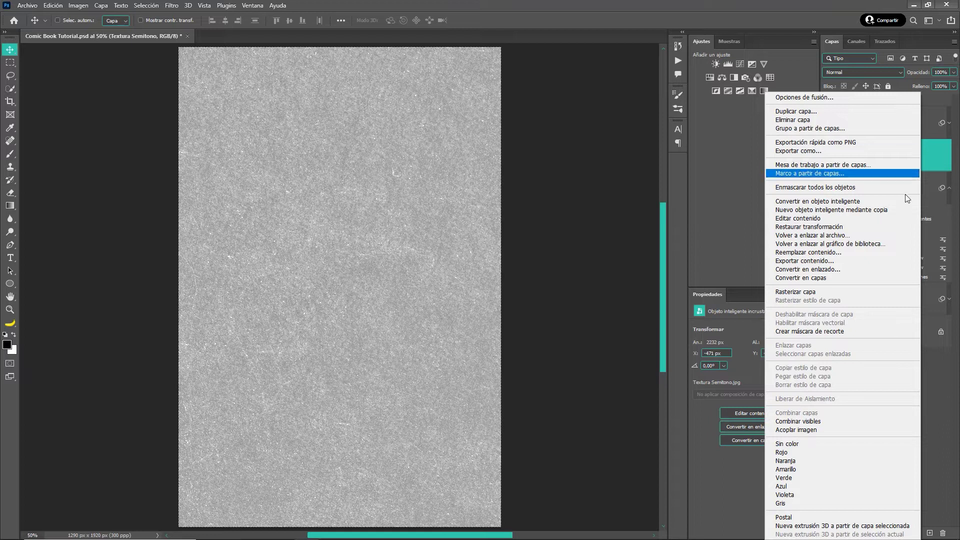
left_click(877, 331)
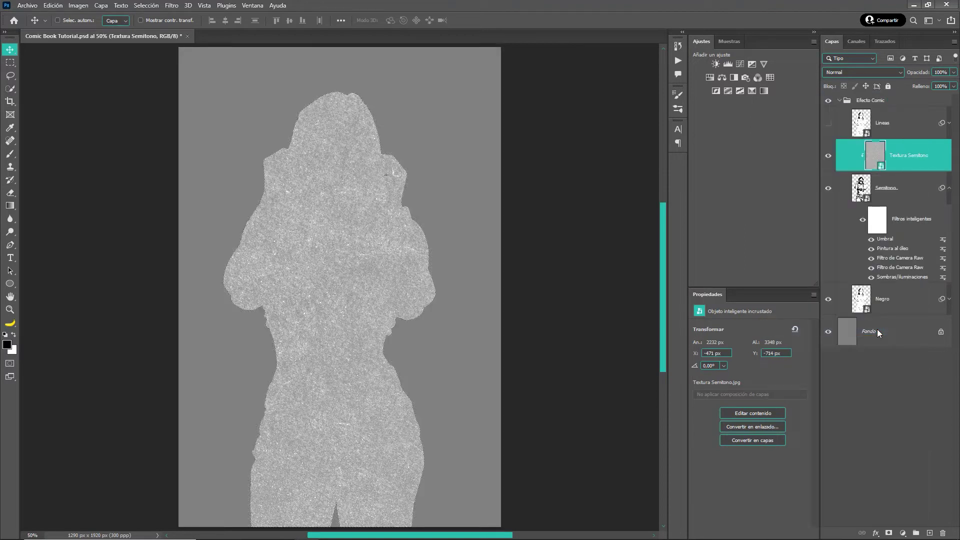
left_click(868, 74)
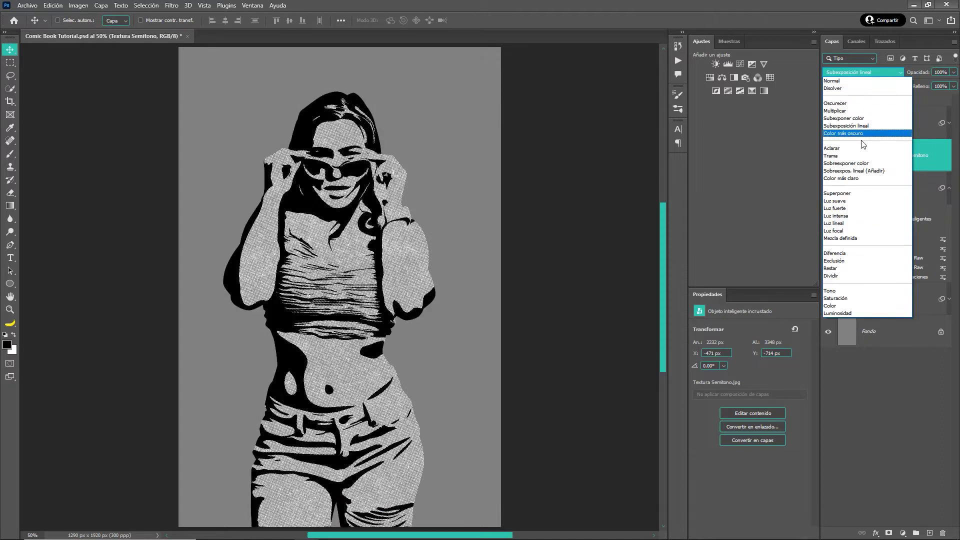
left_click(860, 158)
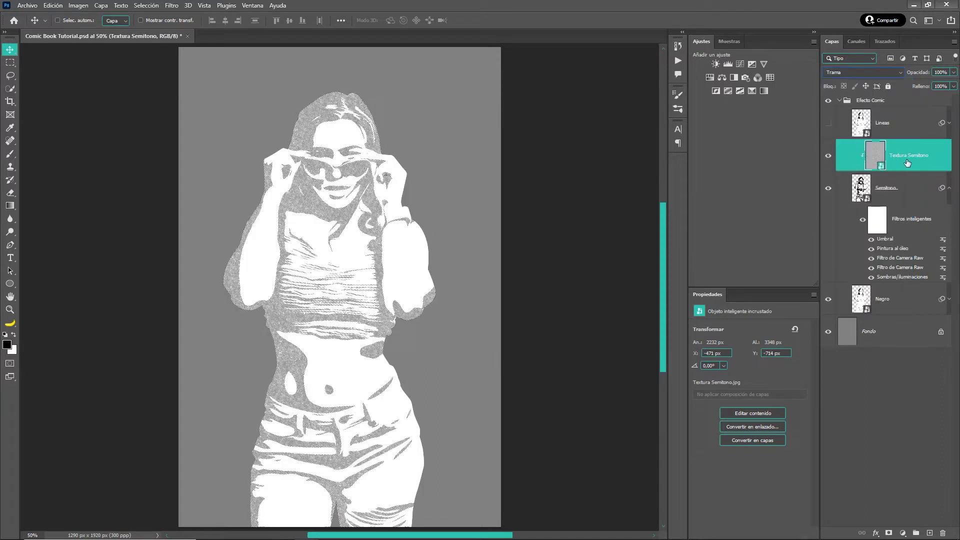
Step: Set the Semitono layer's blend mode to Multiplicar and collapse its smart filters
left_click(906, 190)
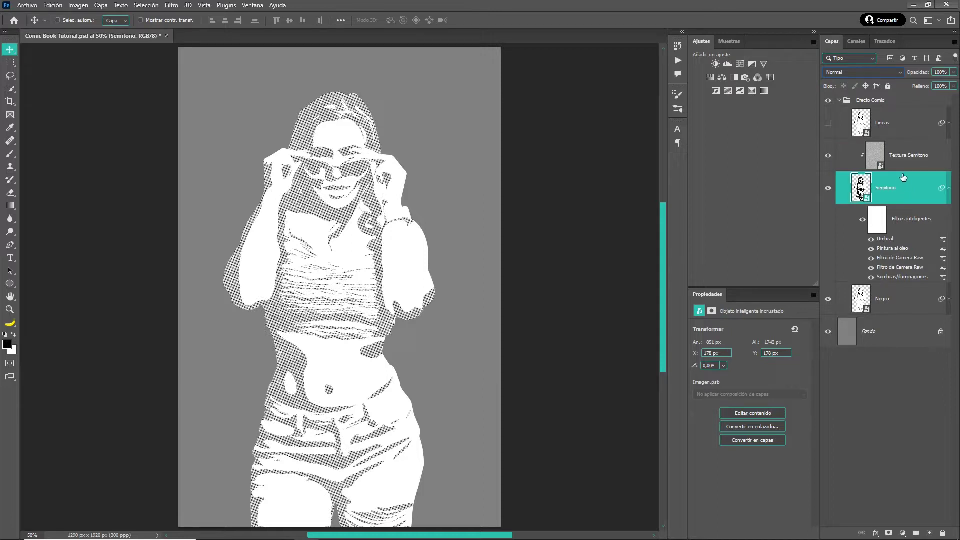
left_click(860, 73)
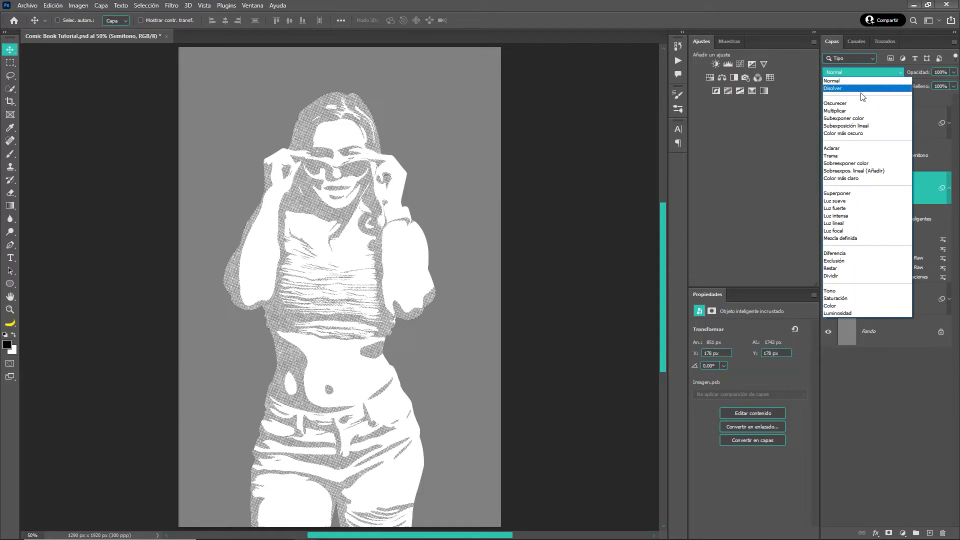
left_click(861, 111)
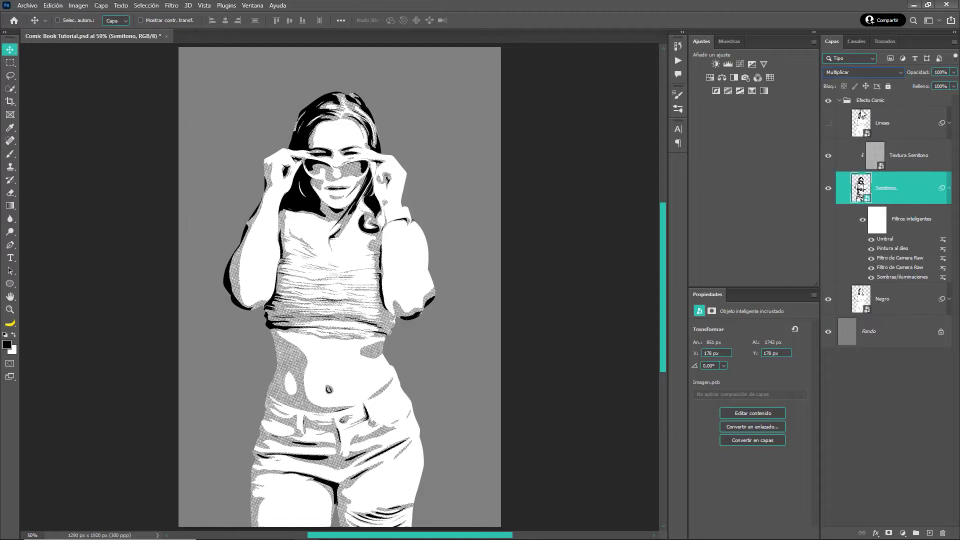
left_click(948, 190)
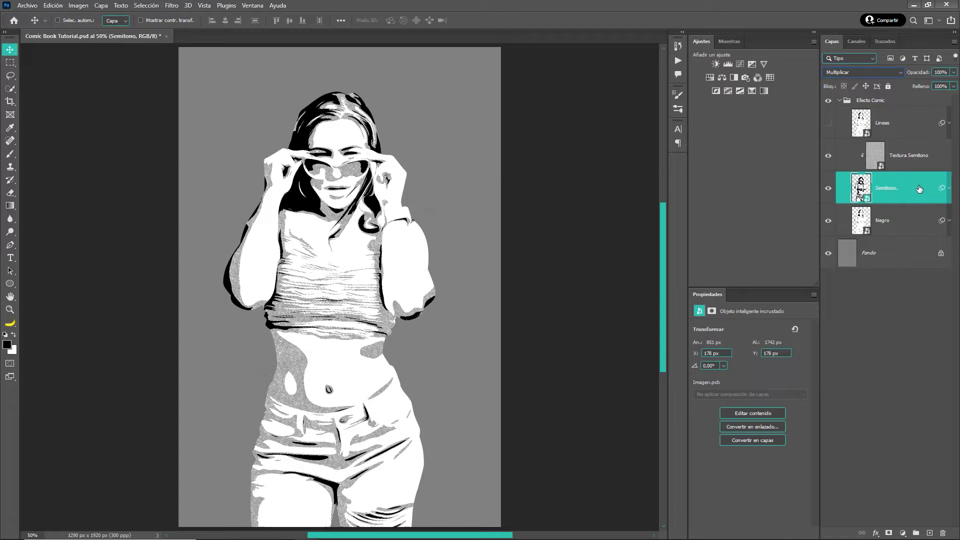
Step: Make Lineas visible, delete its Pintura al óleo filter, and hide its Umbral filter
left_click(829, 123)
left_click(942, 124)
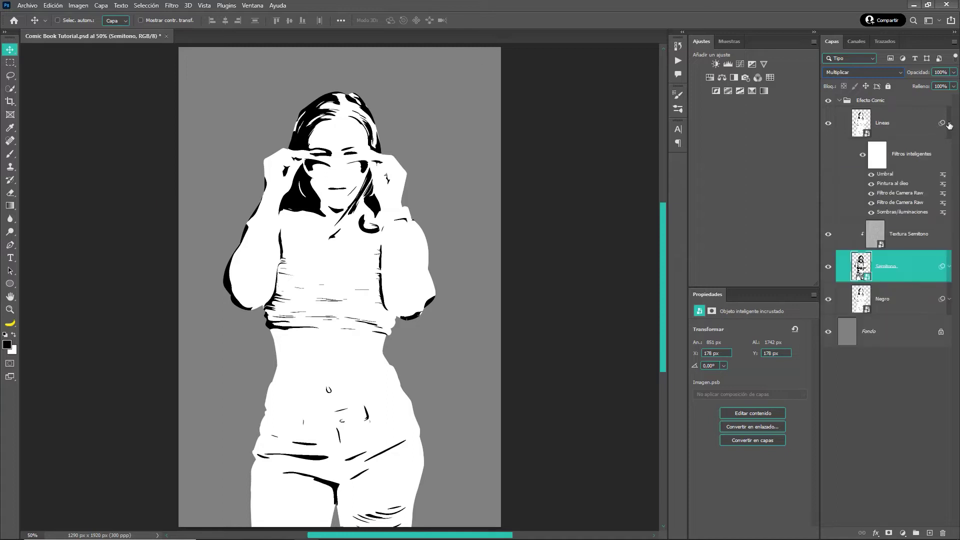
left_click(909, 130)
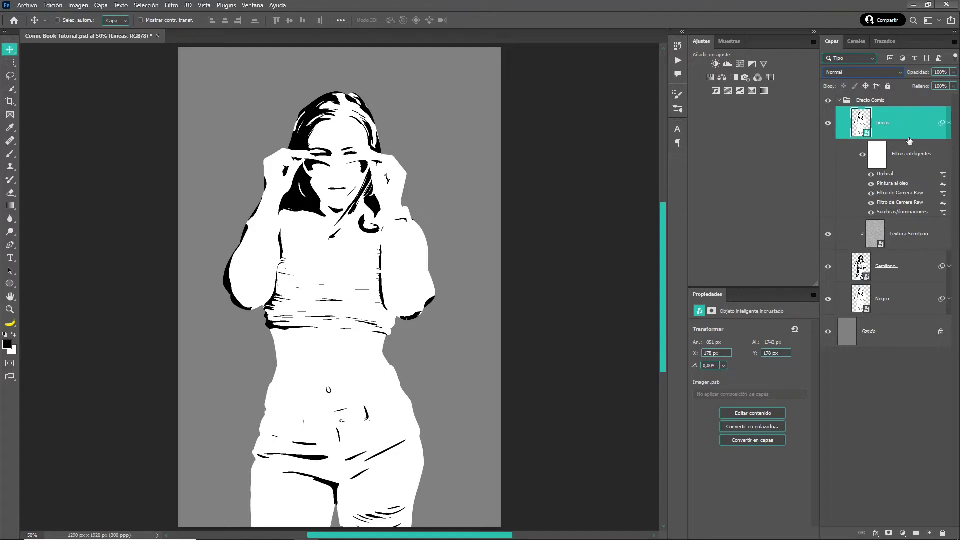
left_click_drag(891, 186, 942, 530)
left_click_drag(942, 530, 942, 530)
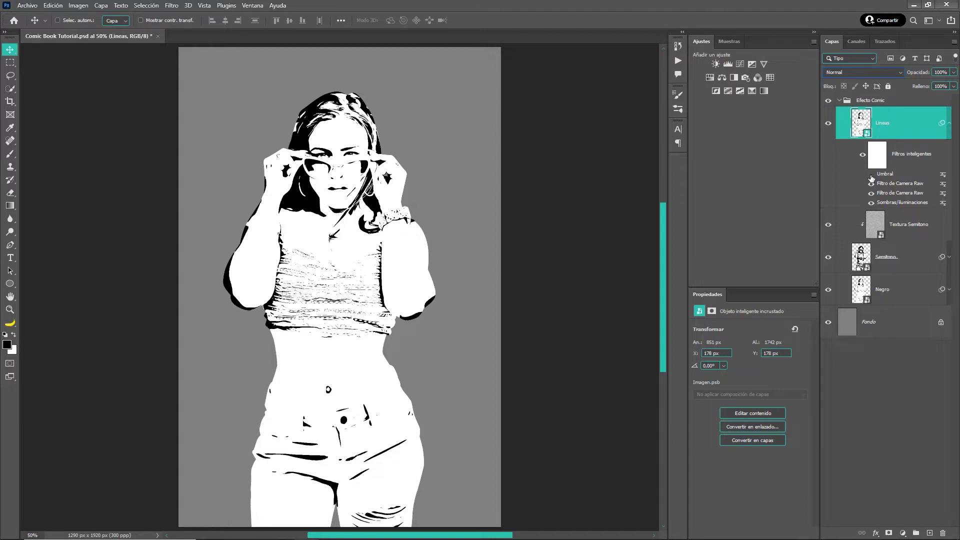
left_click(871, 176)
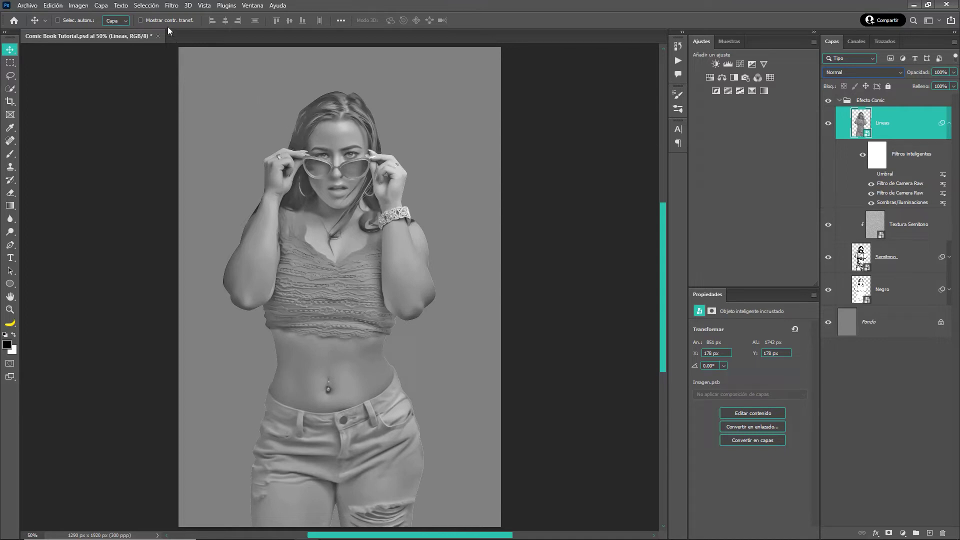
Step: Add a 2,0-pixel Paso alto filter to Lineas, place it below Umbral, and re-enable Umbral
left_click(170, 6)
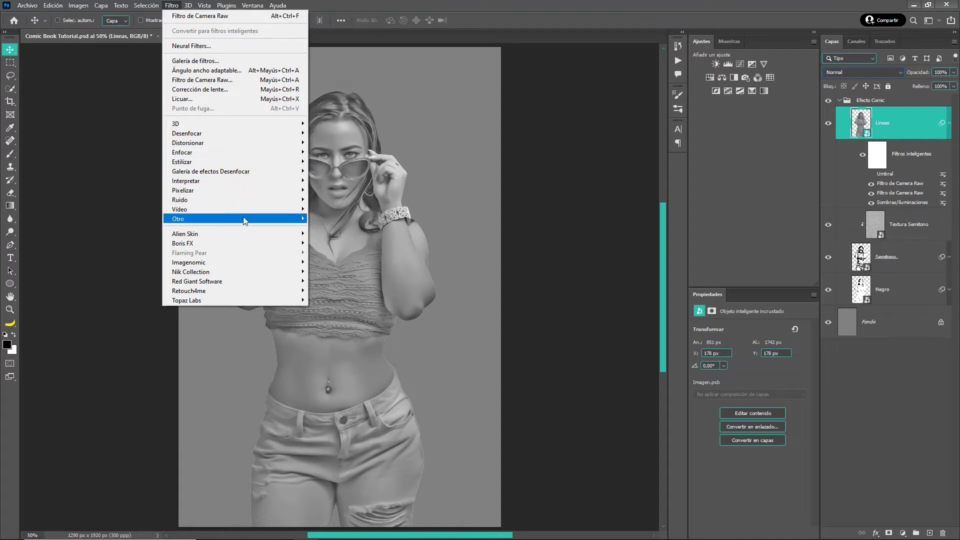
mouse_move(225, 218)
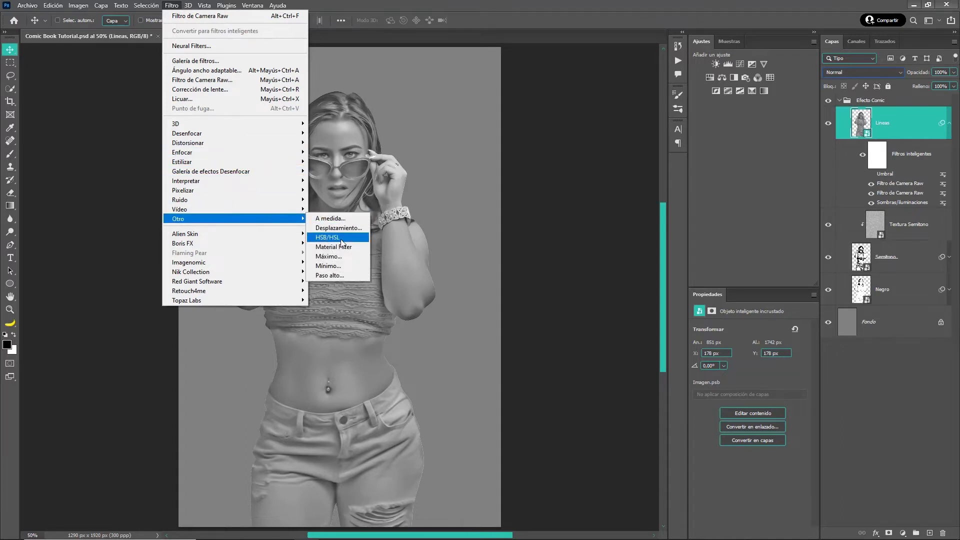
left_click(348, 281)
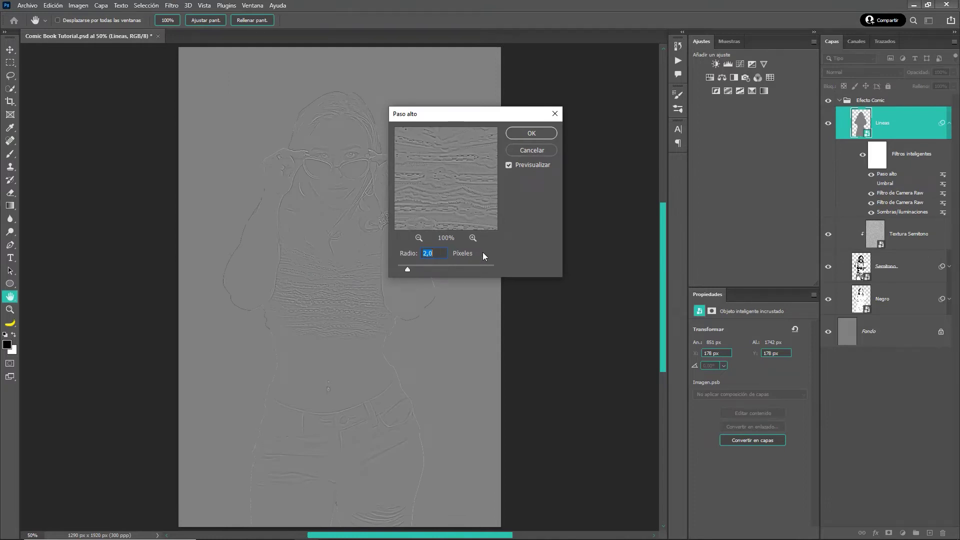
left_click(531, 133)
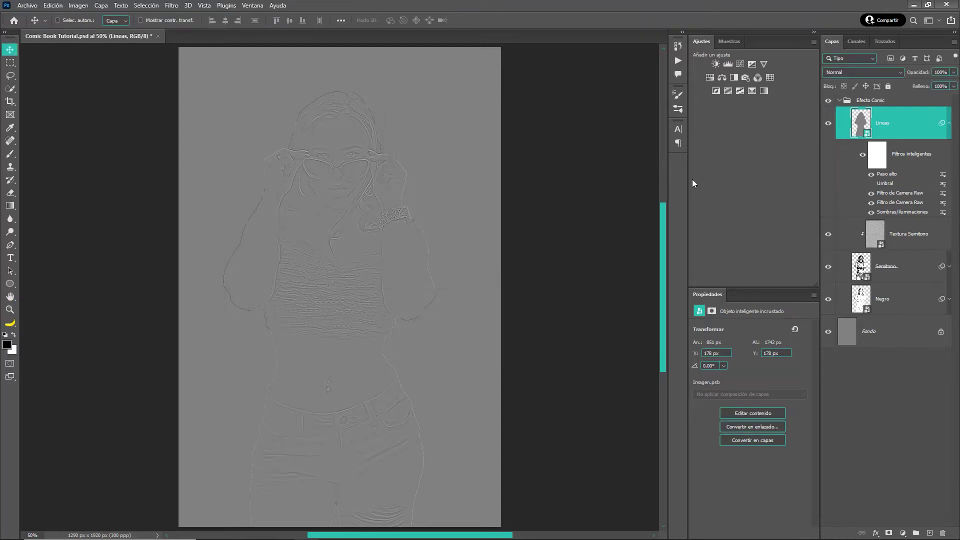
left_click_drag(887, 176, 885, 185)
left_click_drag(885, 185, 886, 185)
left_click(871, 175)
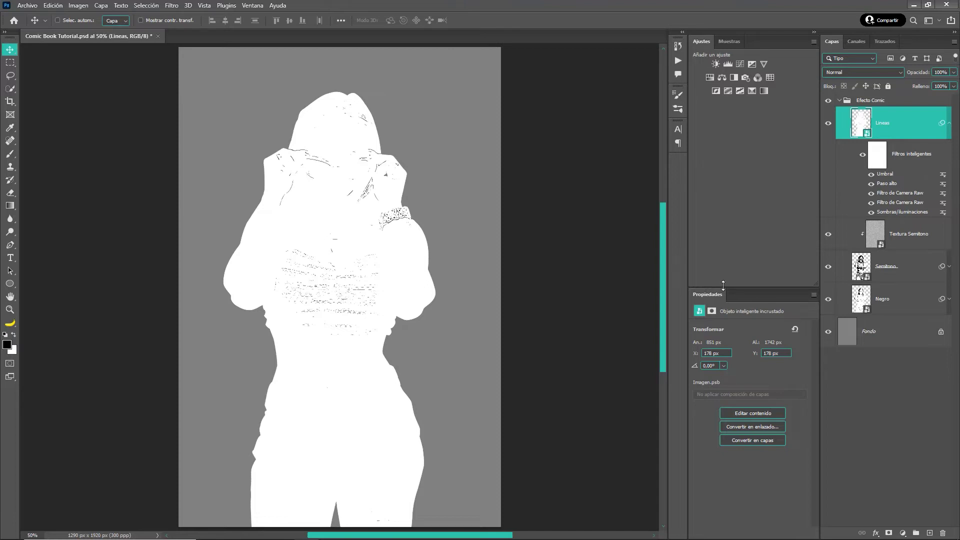
Step: Set the Lineas Umbral filter's threshold level to 125
double_click(883, 175)
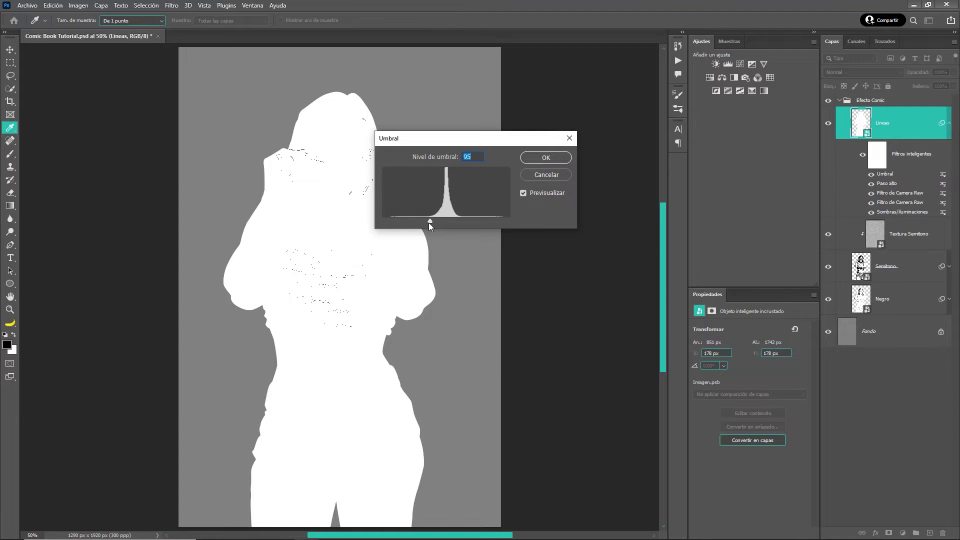
type("125")
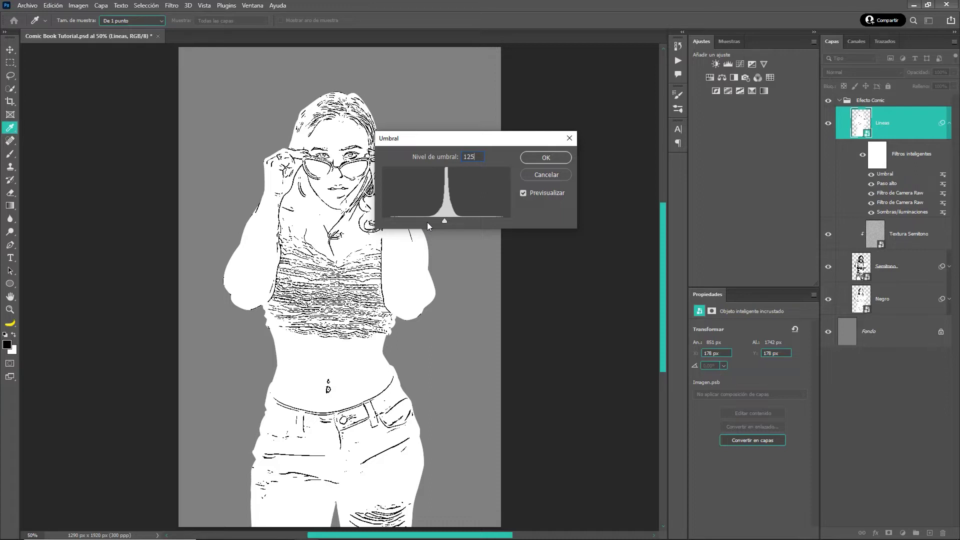
left_click(538, 160)
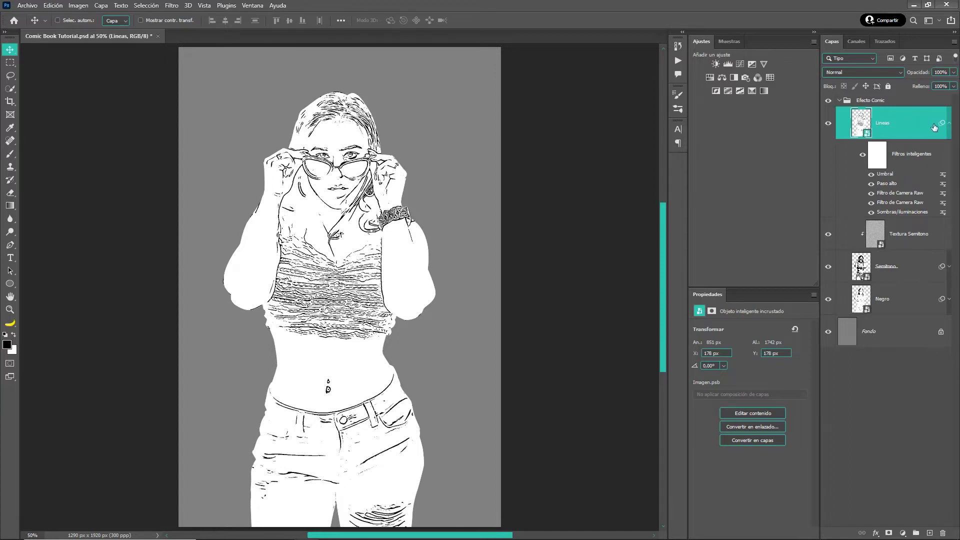
Step: Switch Lineas to Multiplicar blending, collapse its filters, and select Textura Semitono
left_click(883, 72)
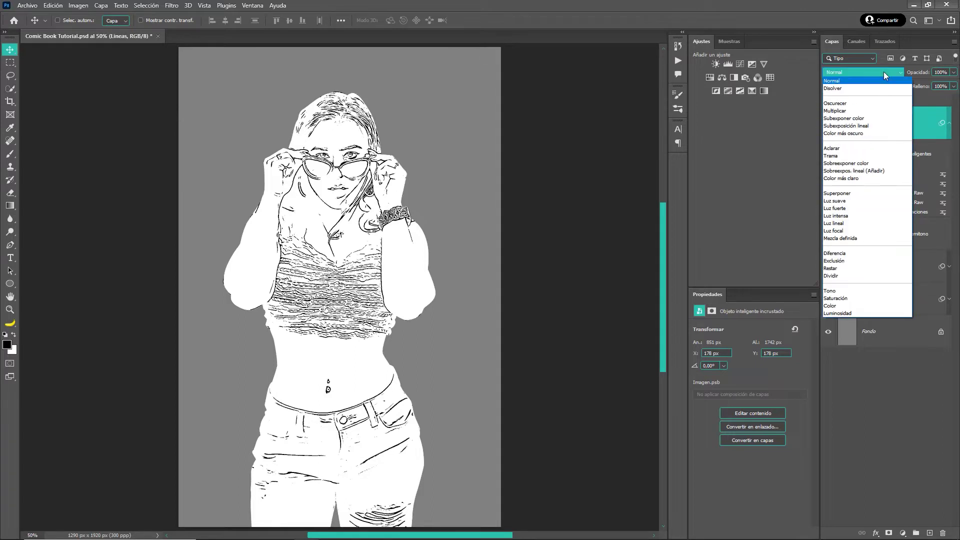
left_click(873, 111)
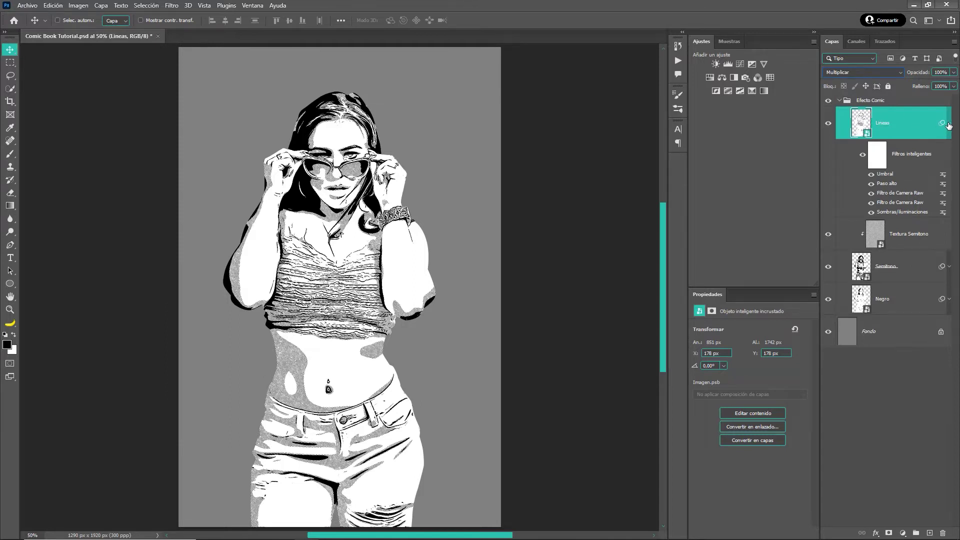
left_click(949, 124)
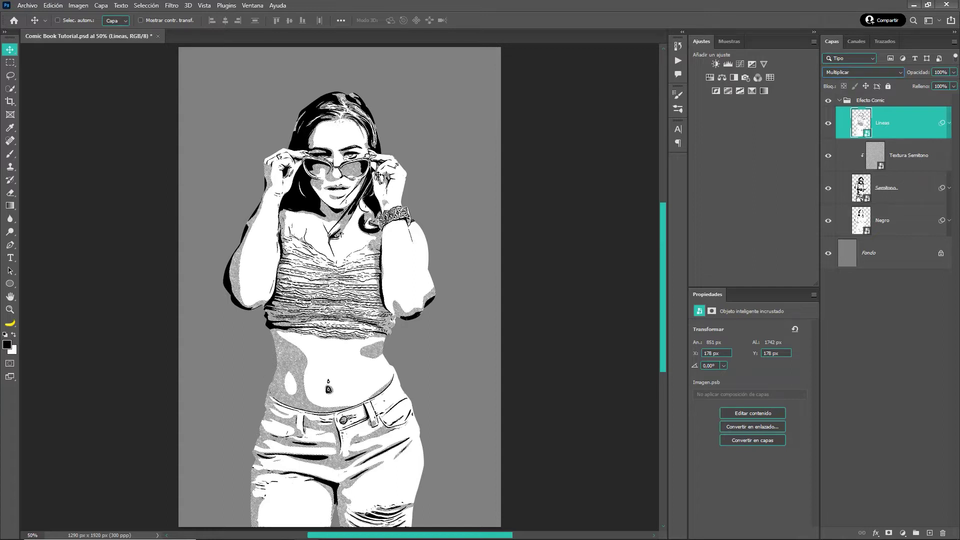
left_click(928, 168)
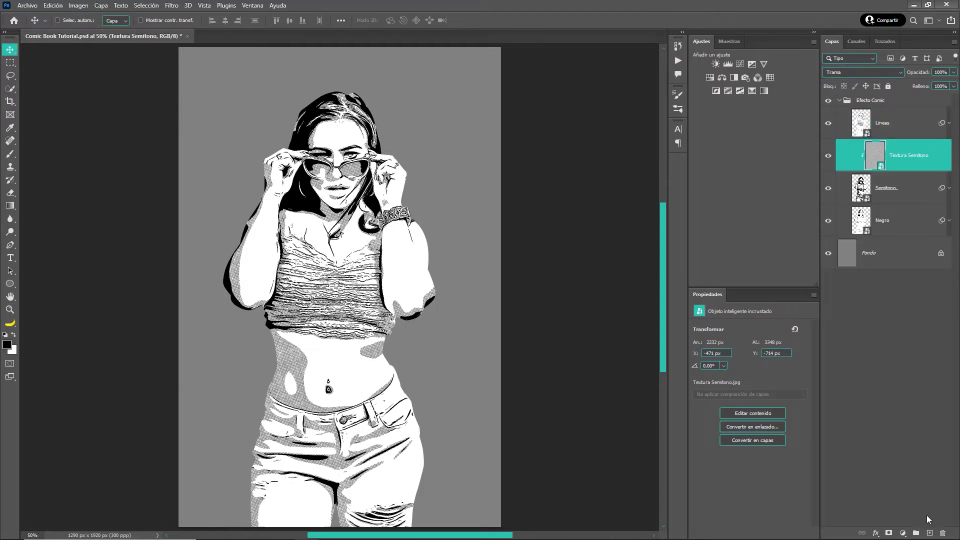
Step: Add a new layer above Textura Semitono named Ojos
left_click(928, 532)
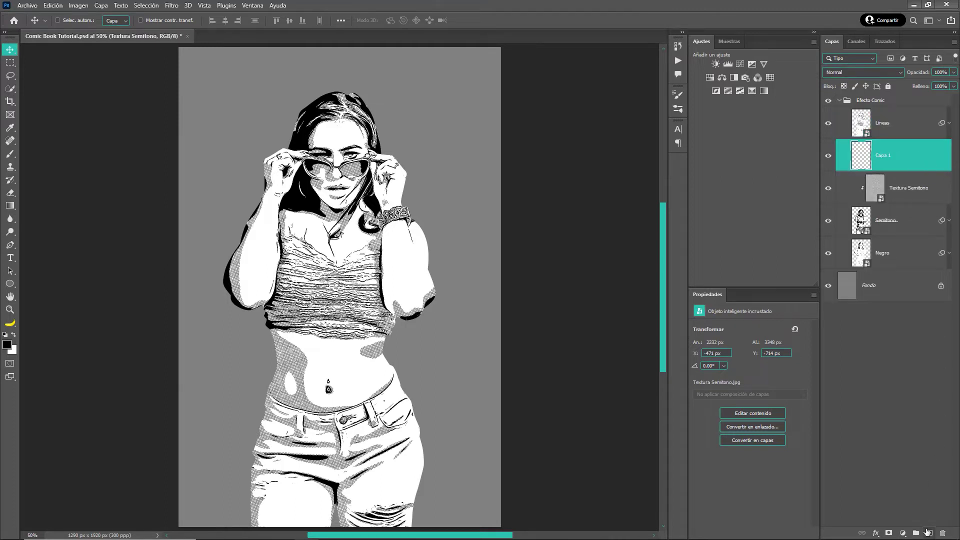
double_click(882, 157)
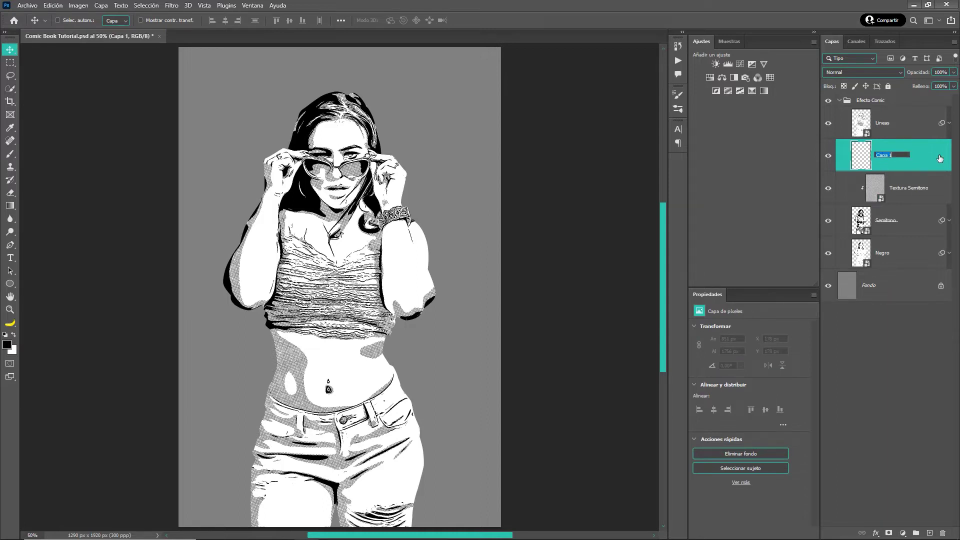
type("Oj")
key("Return")
Step: Zoom into the eyes and paint the inner eye corners white with a small brush
key("b")
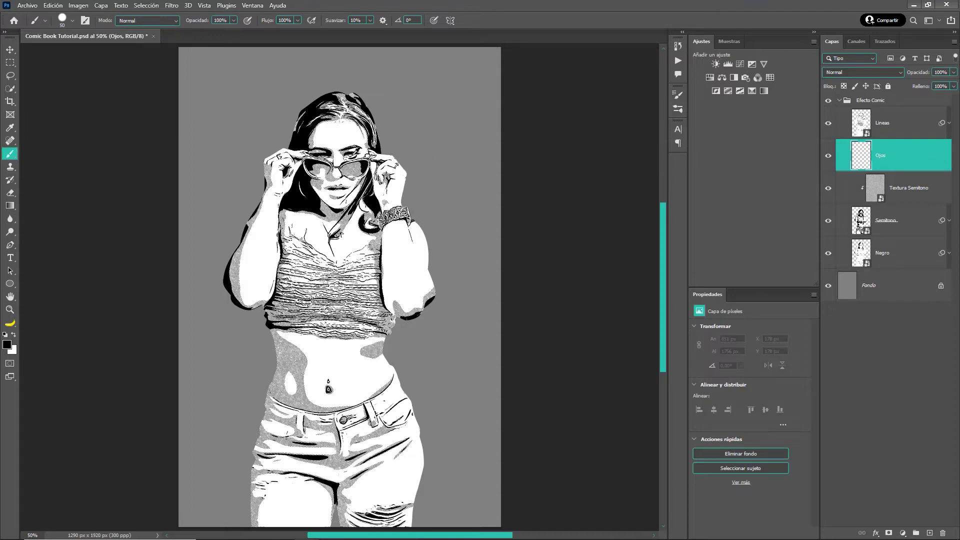
scroll(356, 150, "up", 3)
scroll(356, 150, "up", 2)
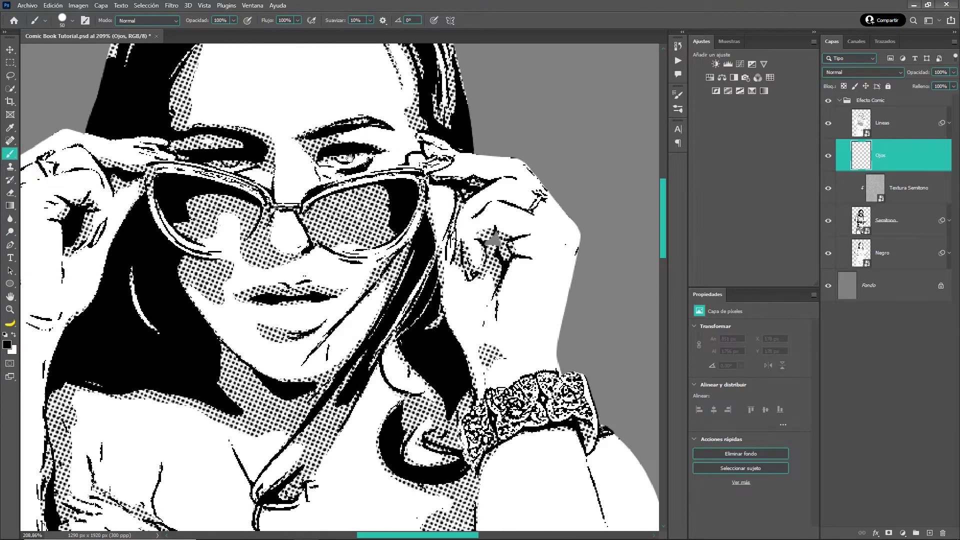
left_click_drag(354, 159, 421, 232)
key("x")
key("bracketleft")
key("bracketleft")
key("bracketleft")
key("bracketleft")
key("bracketleft")
scroll(422, 232, "up", 3)
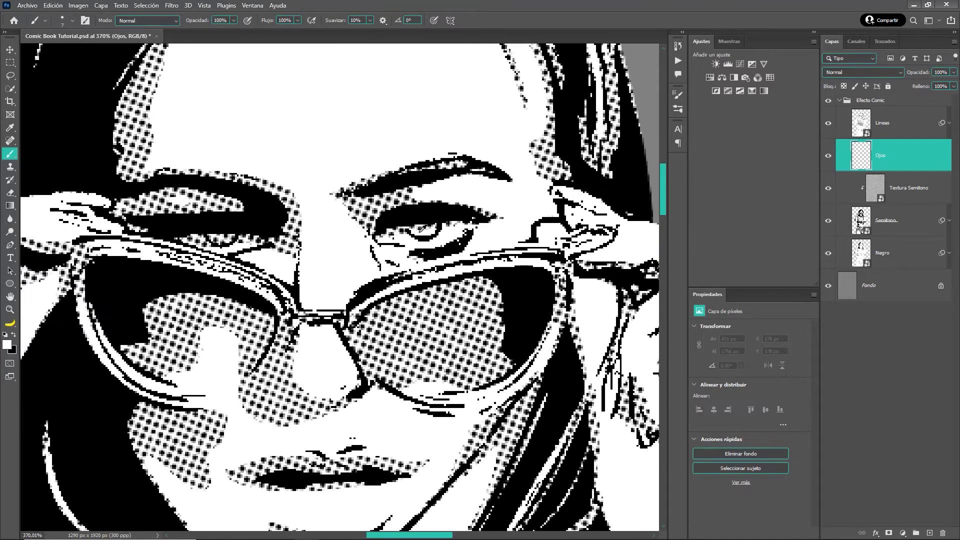
left_click_drag(391, 237, 454, 230)
key("bracketleft")
key("bracketleft")
key("bracketleft")
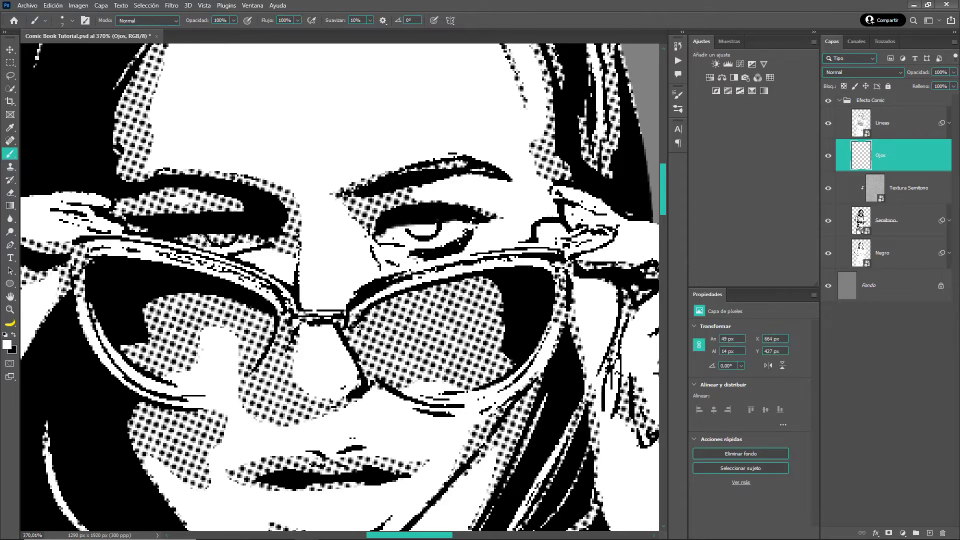
left_click_drag(212, 239, 260, 241)
key("bracketright")
key("bracketright")
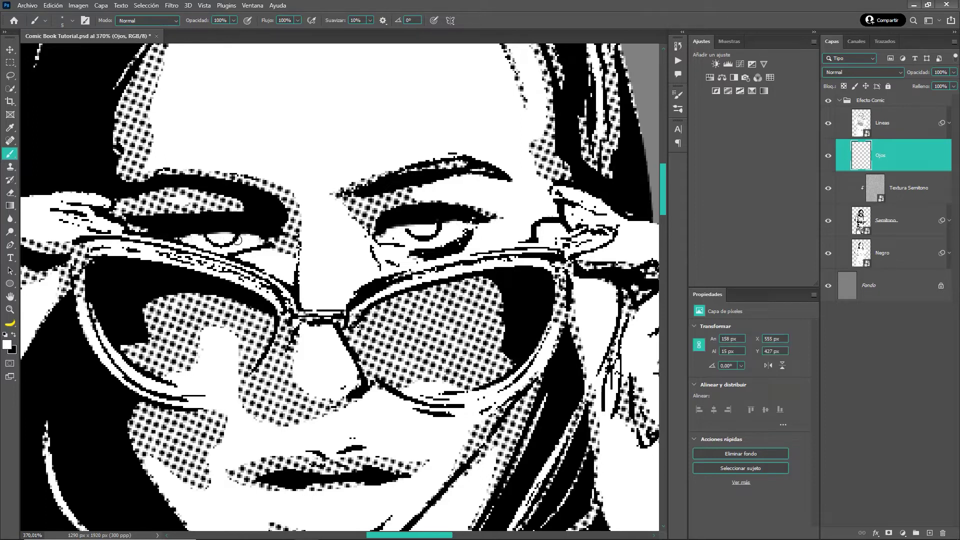
Step: Paint black over both irises, then fit the image and check the Ojos layer alone
key("x")
left_click(220, 233)
left_click(221, 236)
key("bracketleft")
left_click(422, 226)
key("ctrl+0")
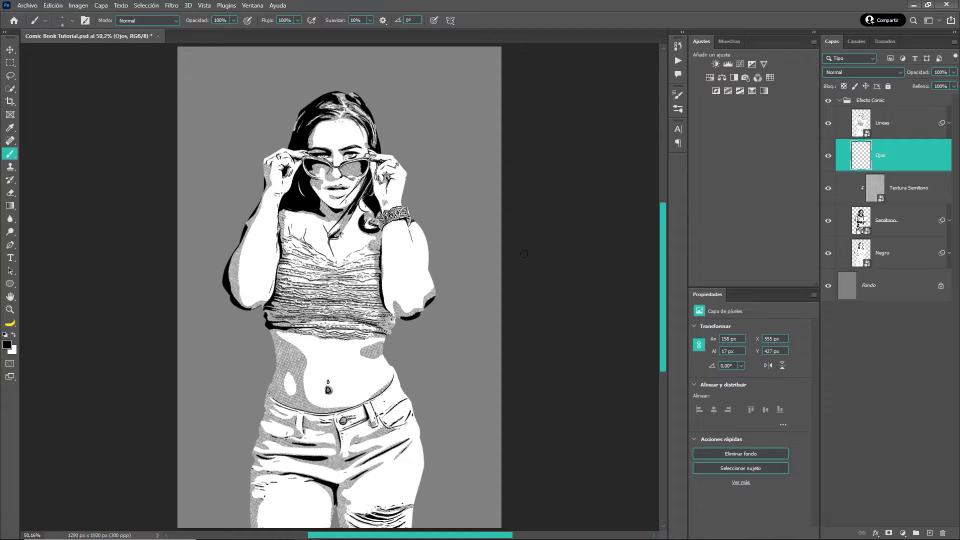
left_click(828, 156, "alt")
left_click(828, 157, "alt")
Step: Give the Efecto Comic group a 4 px Stroke positioned at Centre
left_click(840, 101)
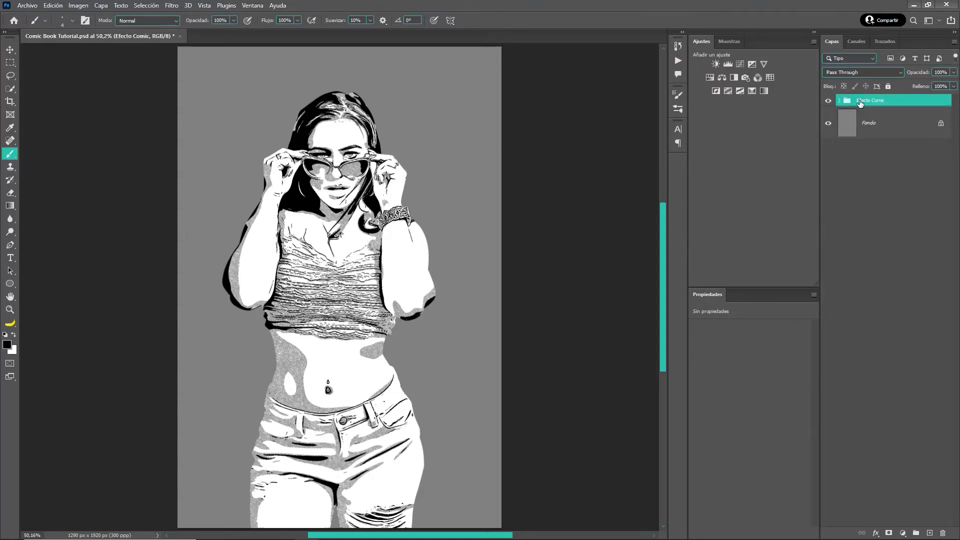
right_click(903, 101)
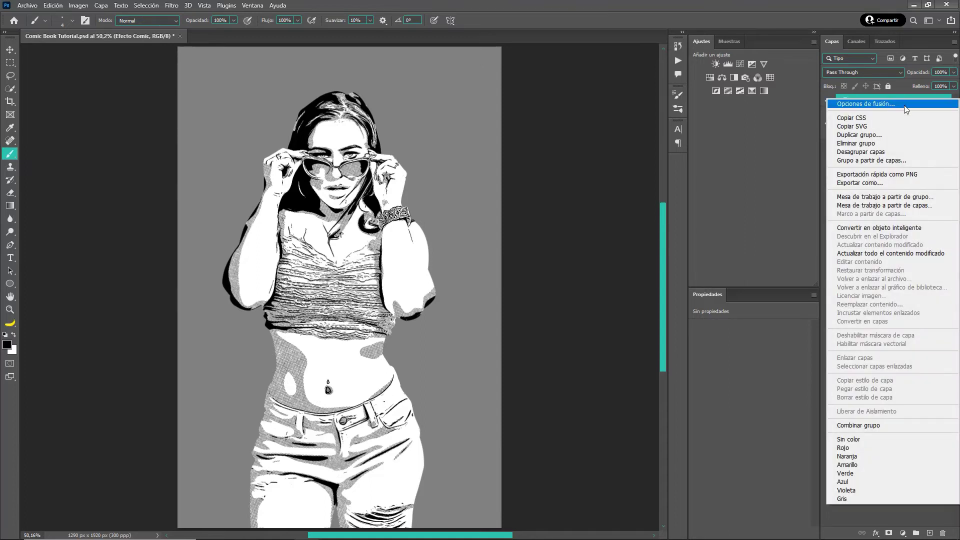
left_click(905, 104)
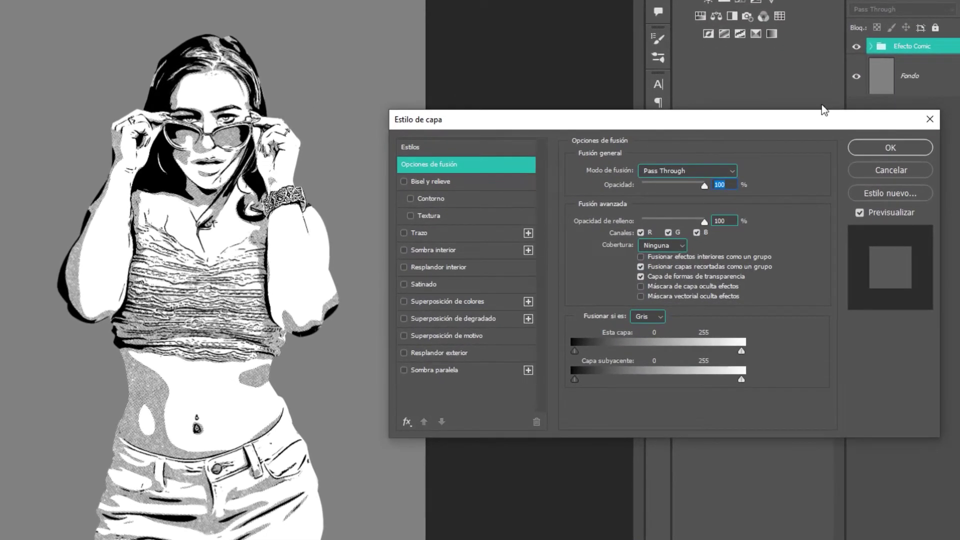
left_click(461, 233)
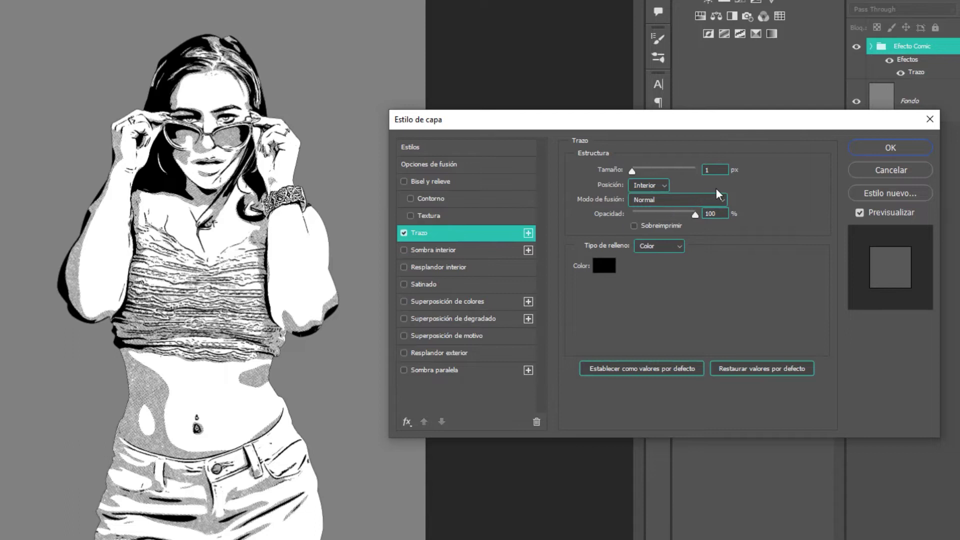
double_click(720, 170)
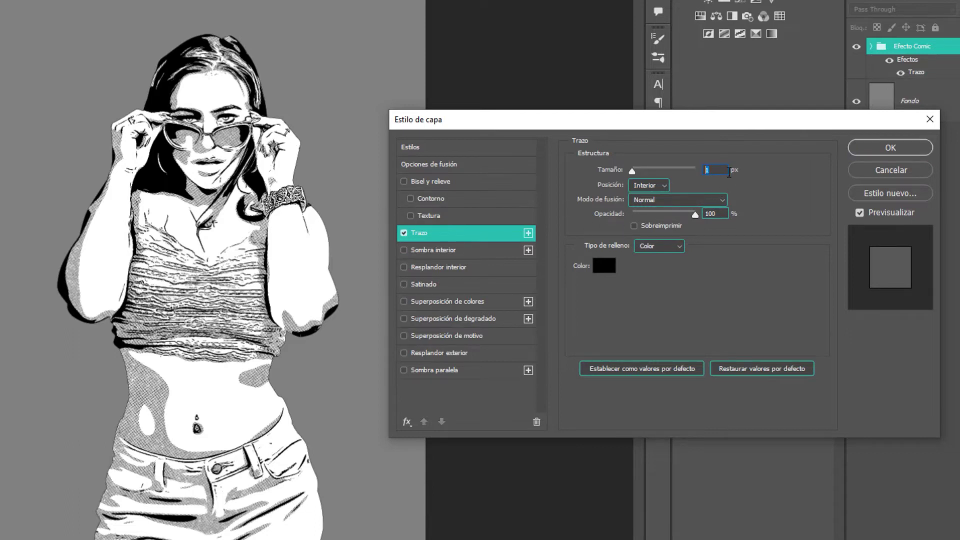
type("4")
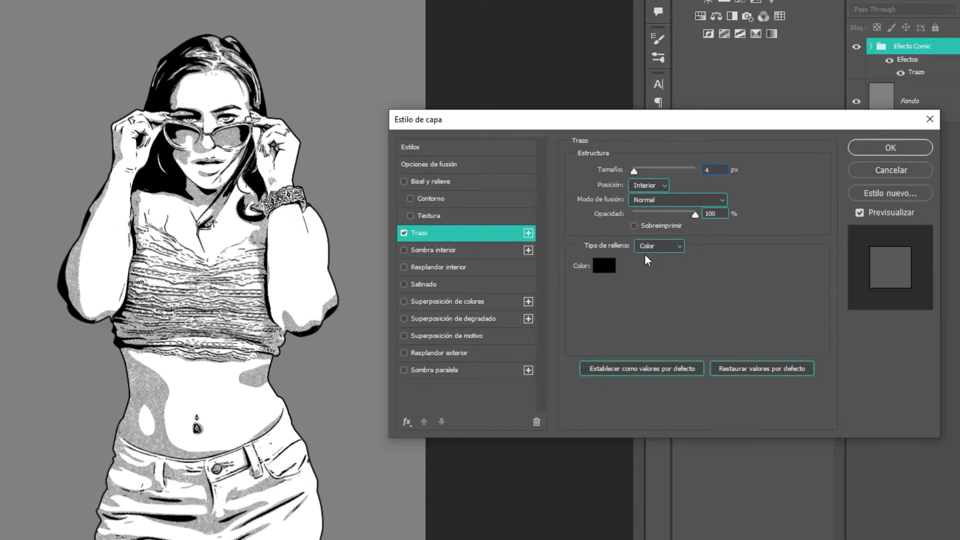
left_click(665, 185)
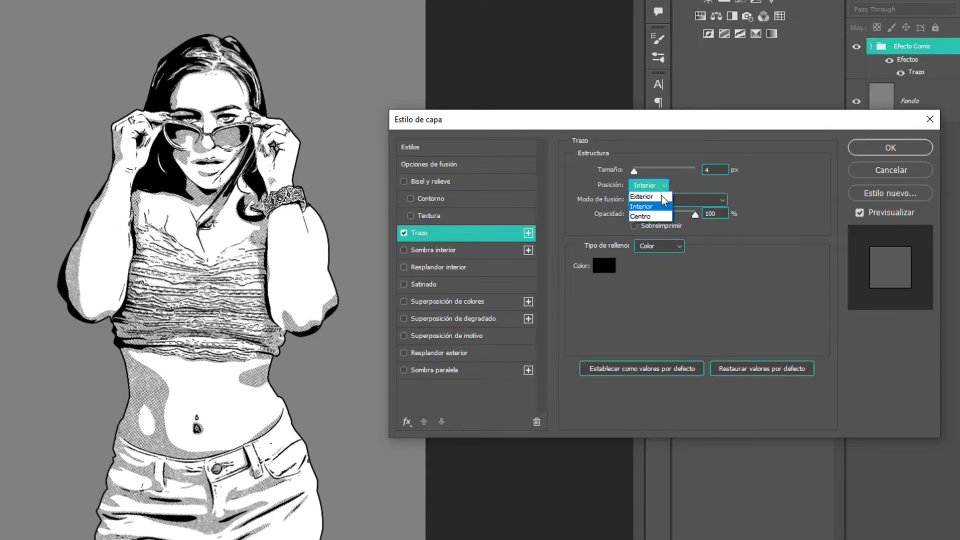
left_click(658, 217)
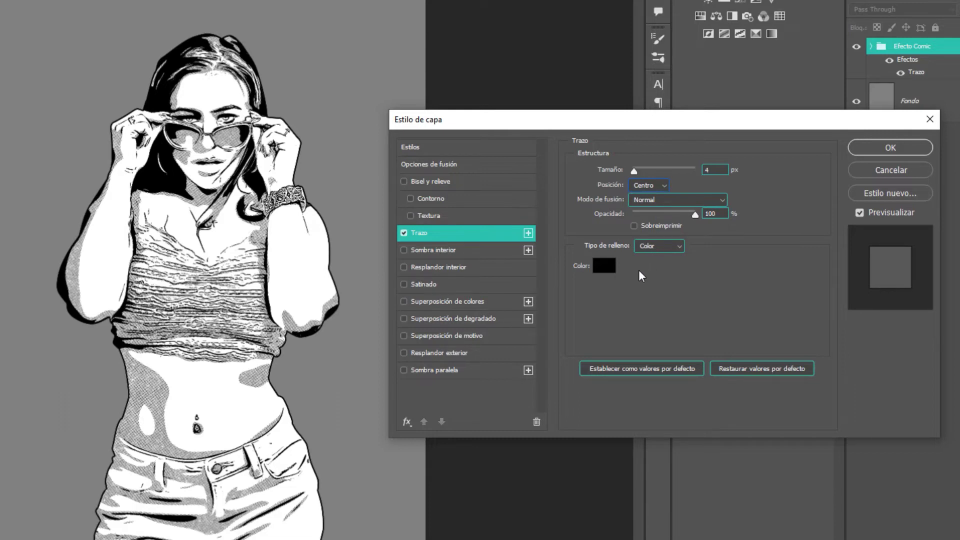
Step: Add a Normal white Drop Shadow at 100% opacity, angle 9, distance 11, size 0
left_click(448, 371)
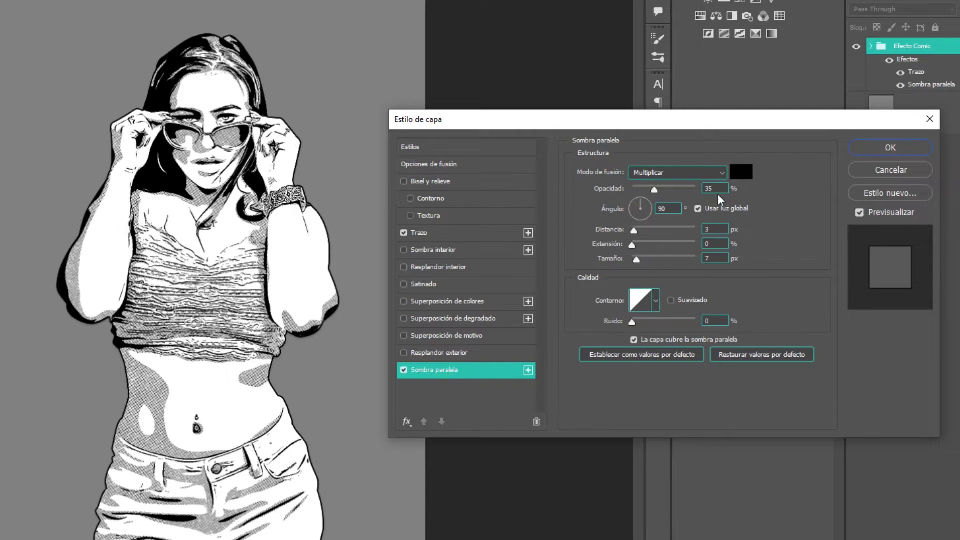
left_click(721, 173)
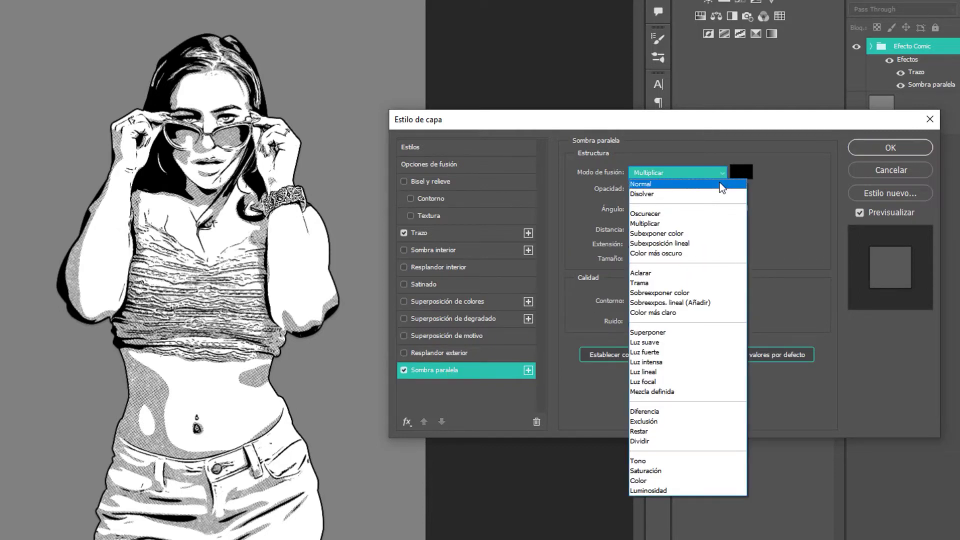
left_click(721, 184)
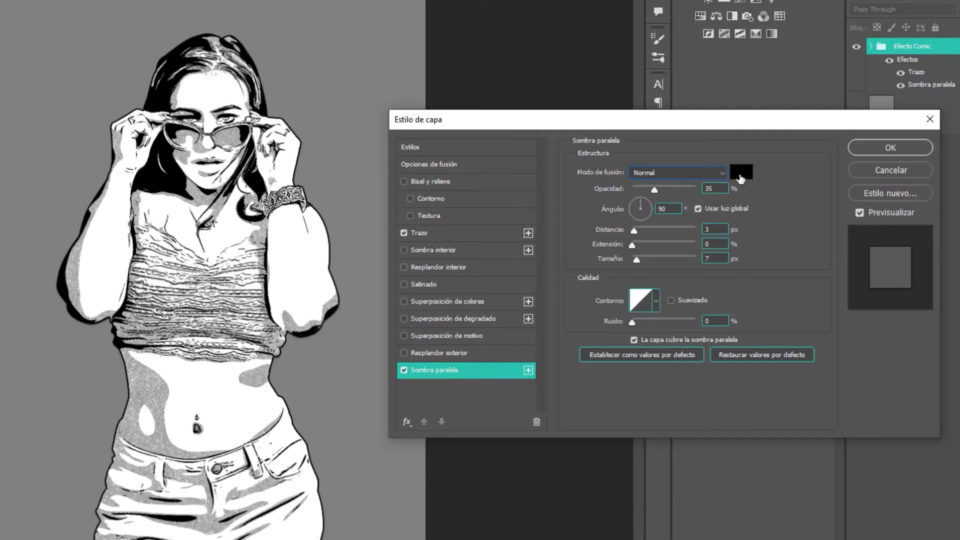
left_click(741, 173)
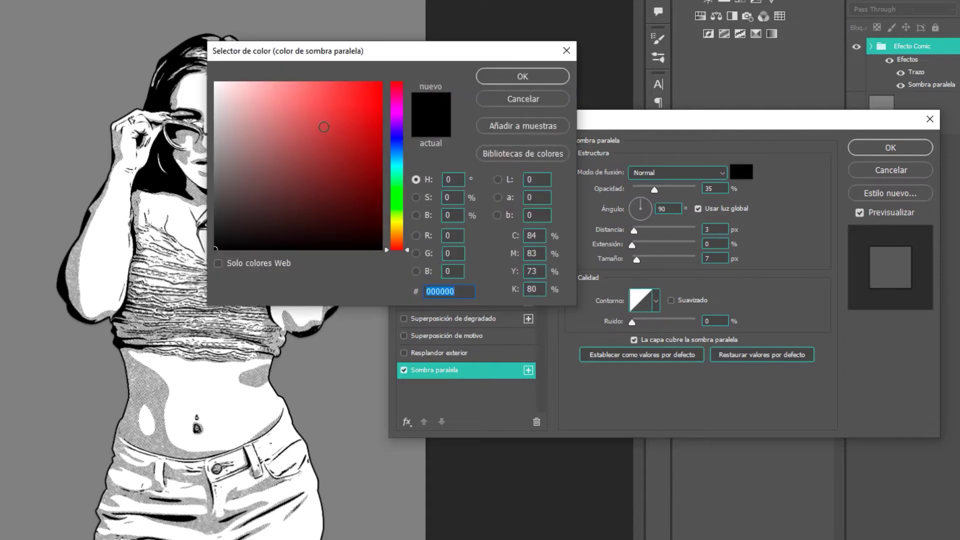
left_click_drag(303, 122, 167, 68)
left_click(500, 75)
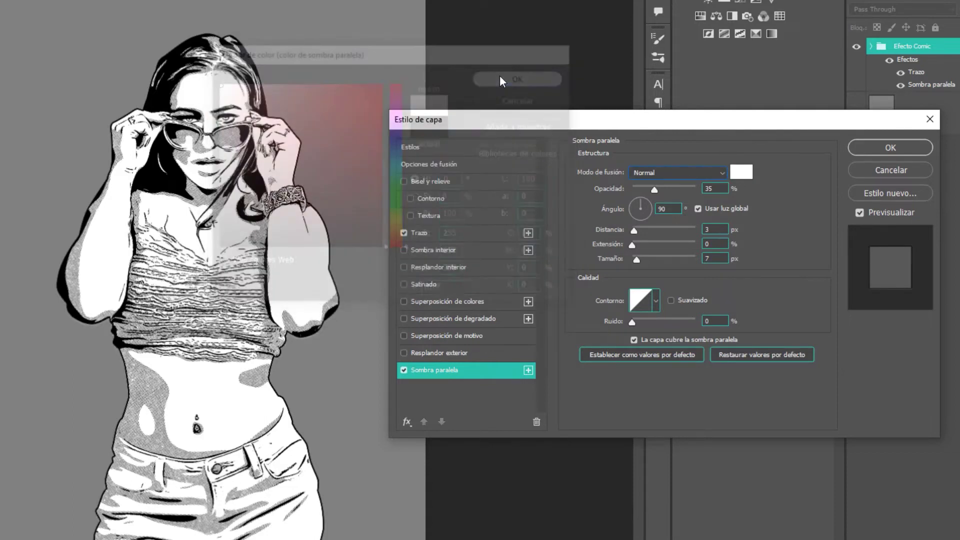
left_click_drag(653, 189, 773, 191)
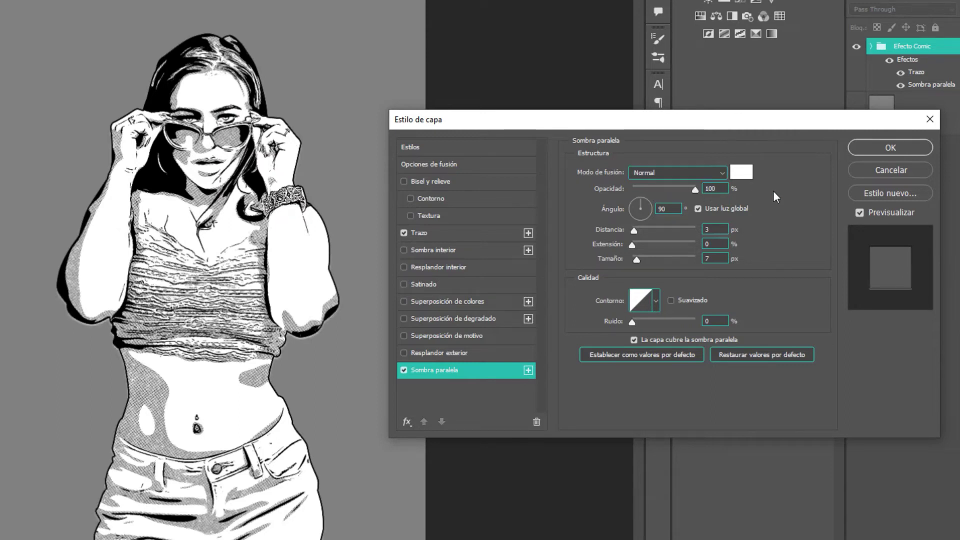
left_click(698, 208)
type("9")
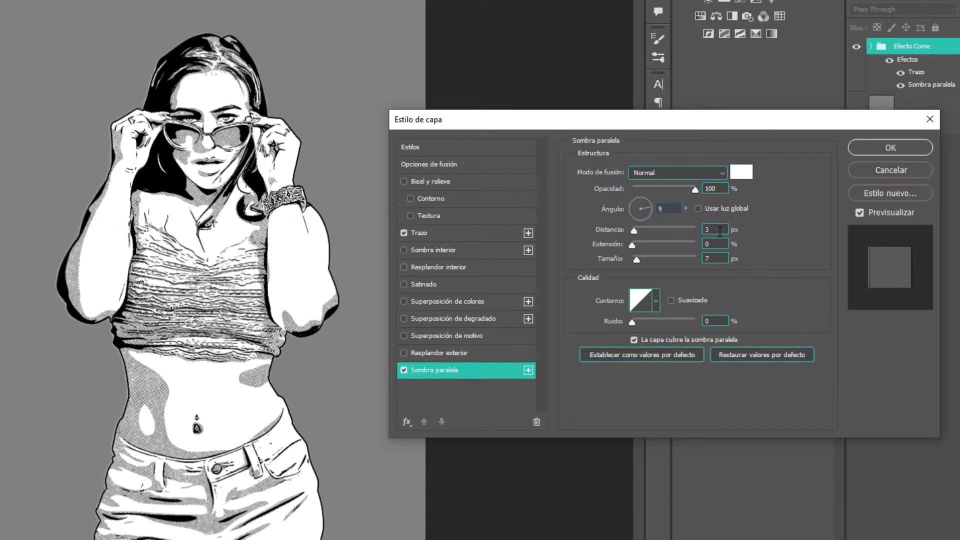
key("Tab")
type("11")
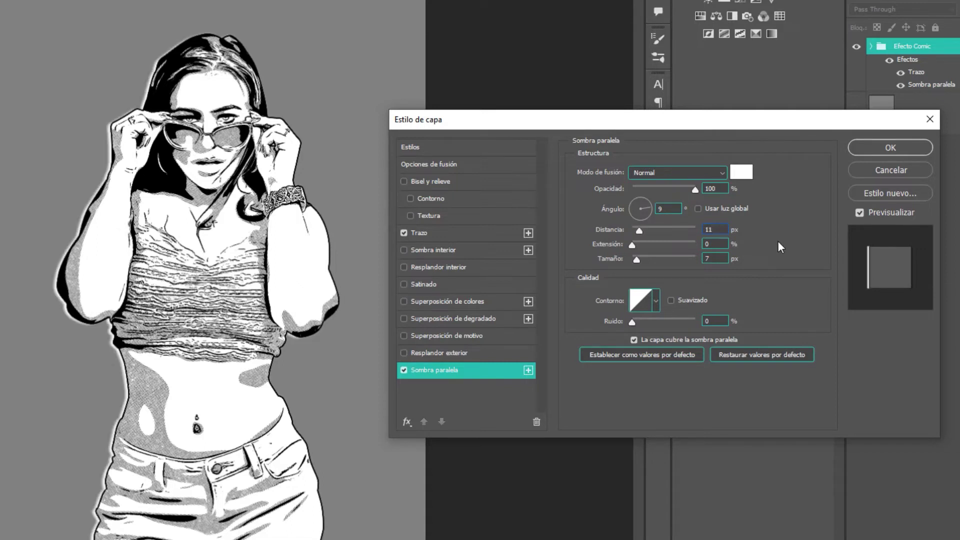
left_click_drag(637, 260, 626, 259)
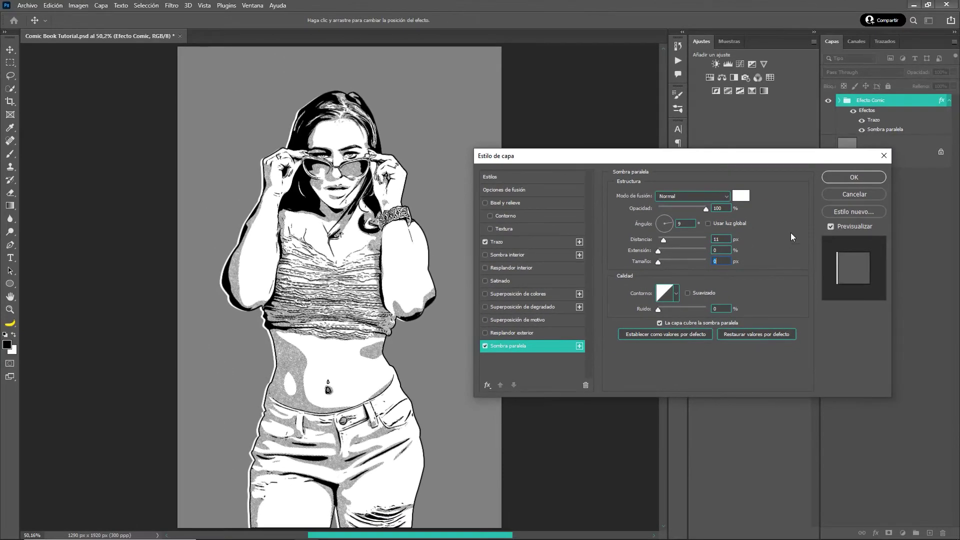
Step: Apply the stroke and shadow style, inspect the figure, and collapse the group's effects list
left_click(843, 178)
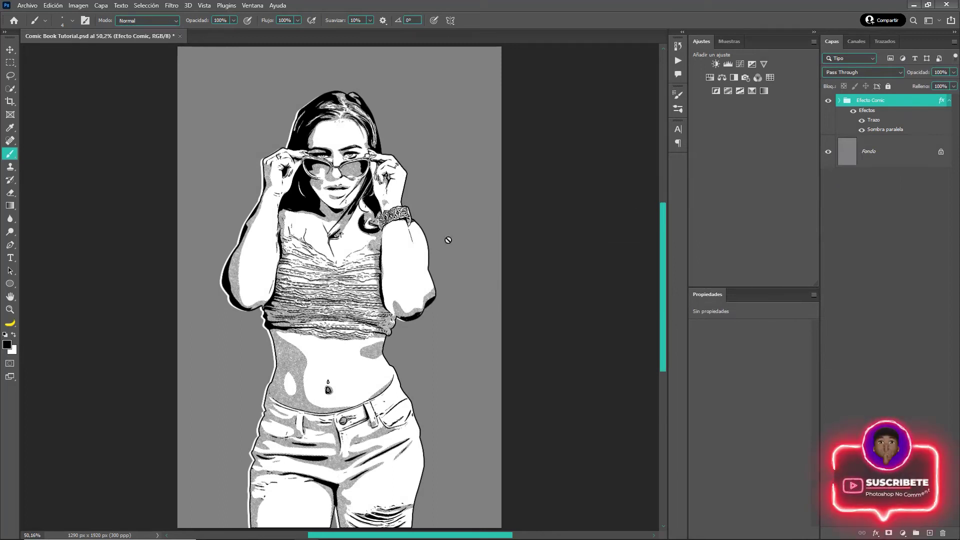
key("v")
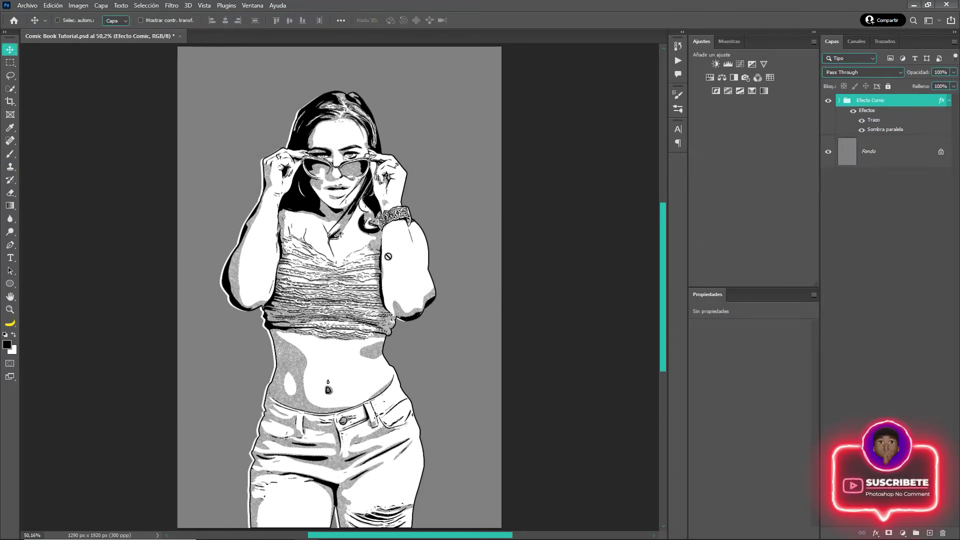
scroll(388, 256, "up", 1)
scroll(388, 255, "up", 1)
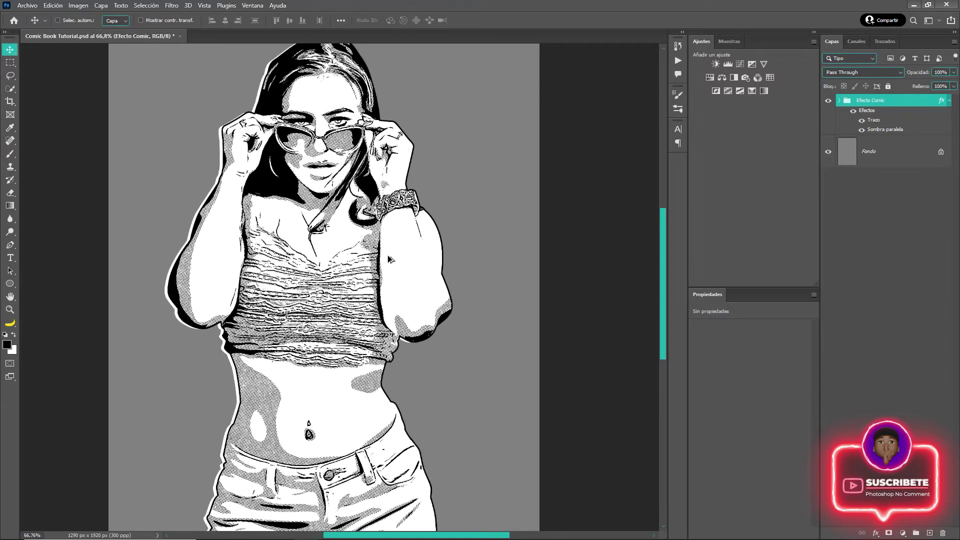
scroll(388, 254, "up", 1)
left_click_drag(388, 255, 410, 266)
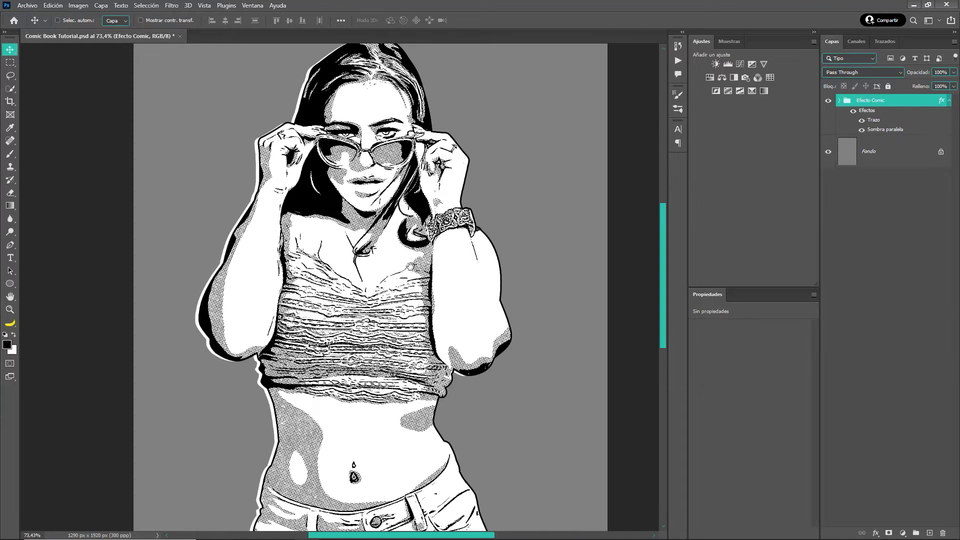
scroll(410, 266, "down", 2)
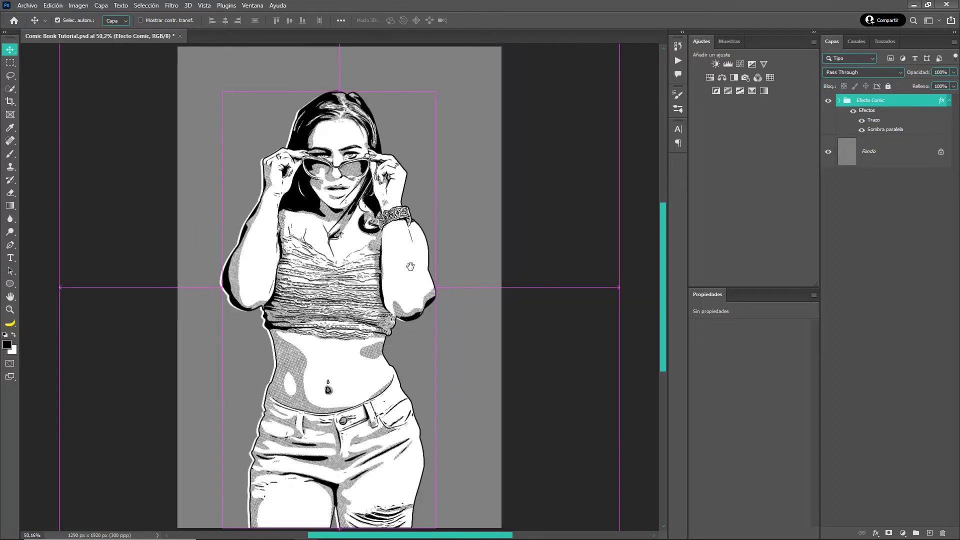
left_click(949, 102)
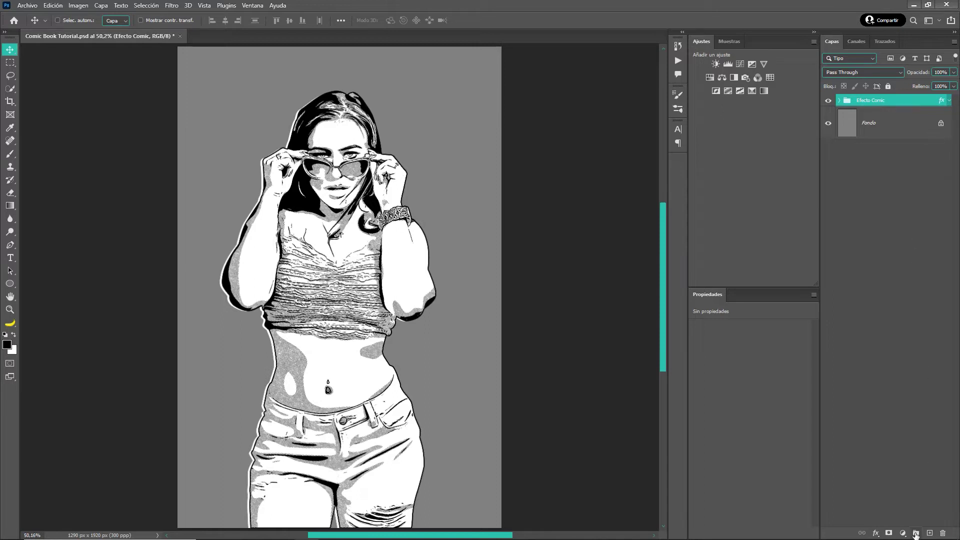
Step: Create a new layer group named Color
left_click(915, 532)
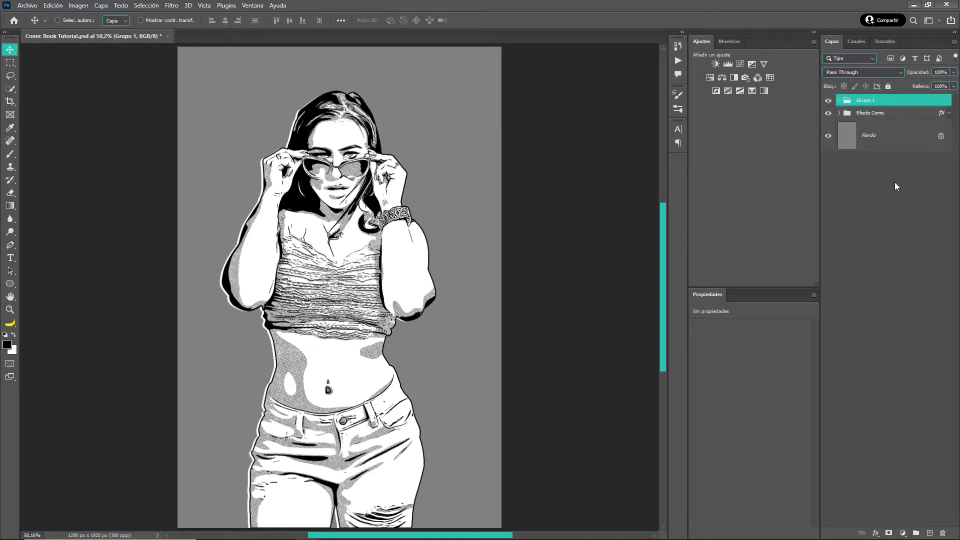
double_click(866, 101)
type("Color")
key("Return")
Step: Mask the Color group to the Lineas figure outline and set it to Multiplicar
left_click(839, 113)
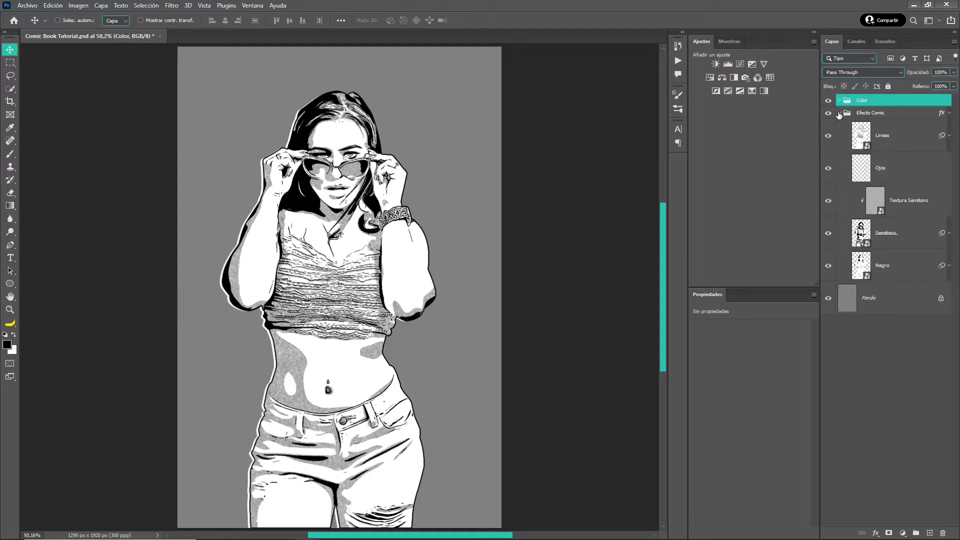
left_click(859, 138, "ctrl")
left_click(838, 113)
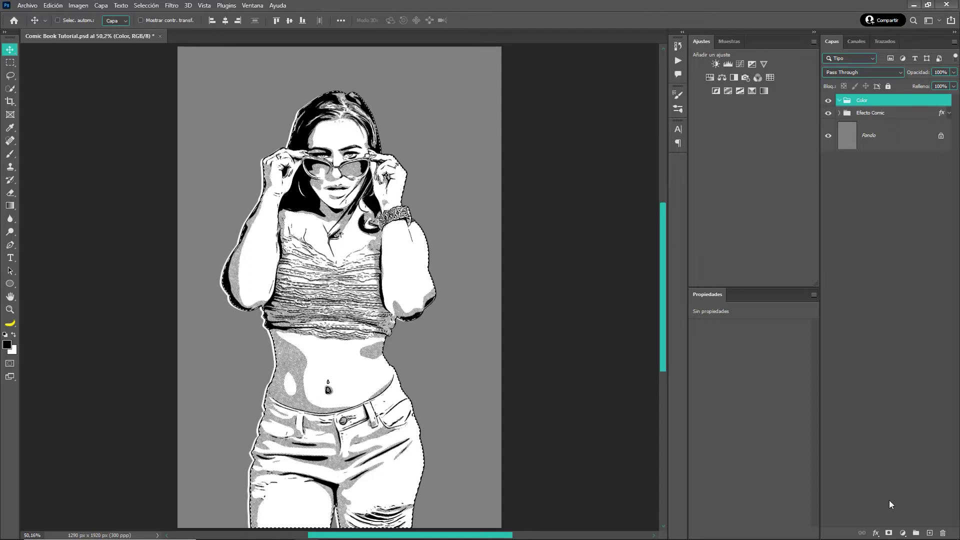
left_click(889, 533)
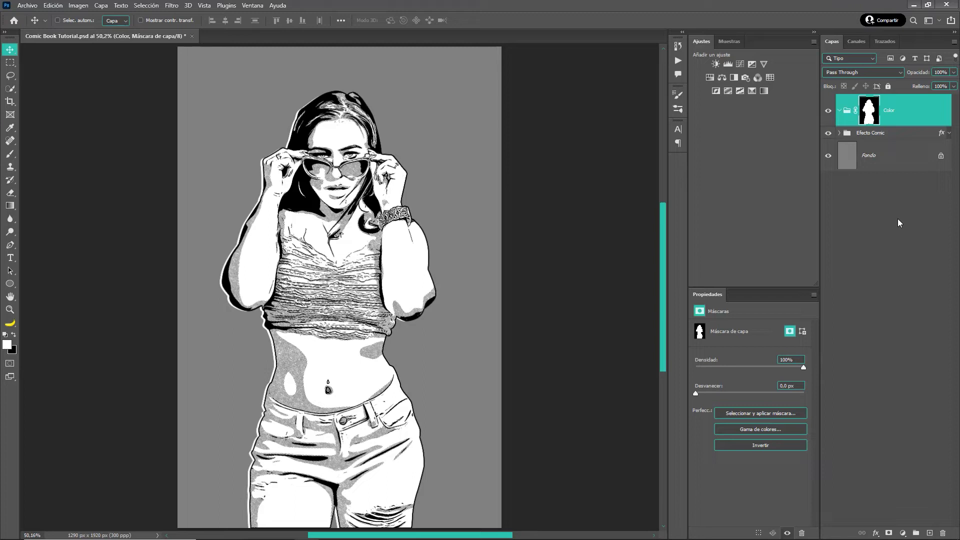
left_click(875, 73)
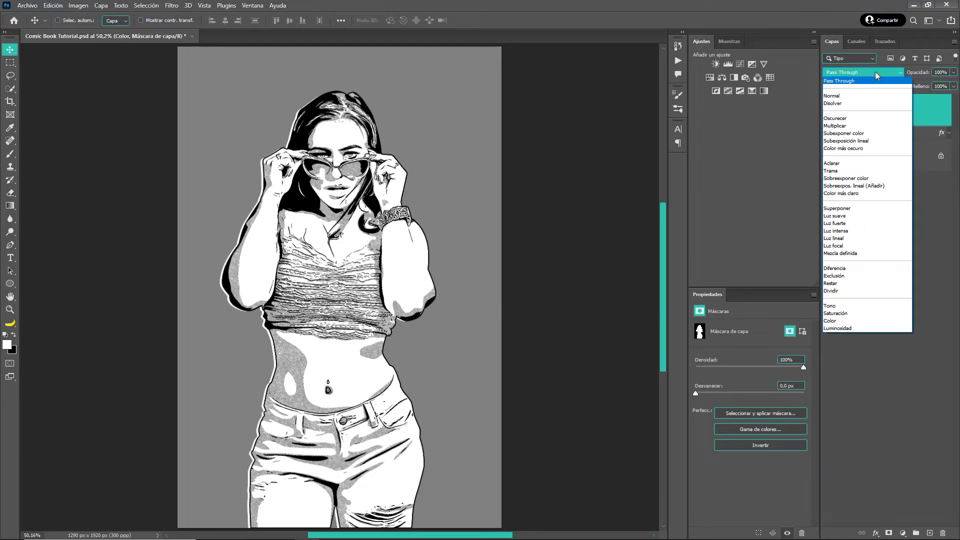
left_click(861, 129)
left_click(912, 118)
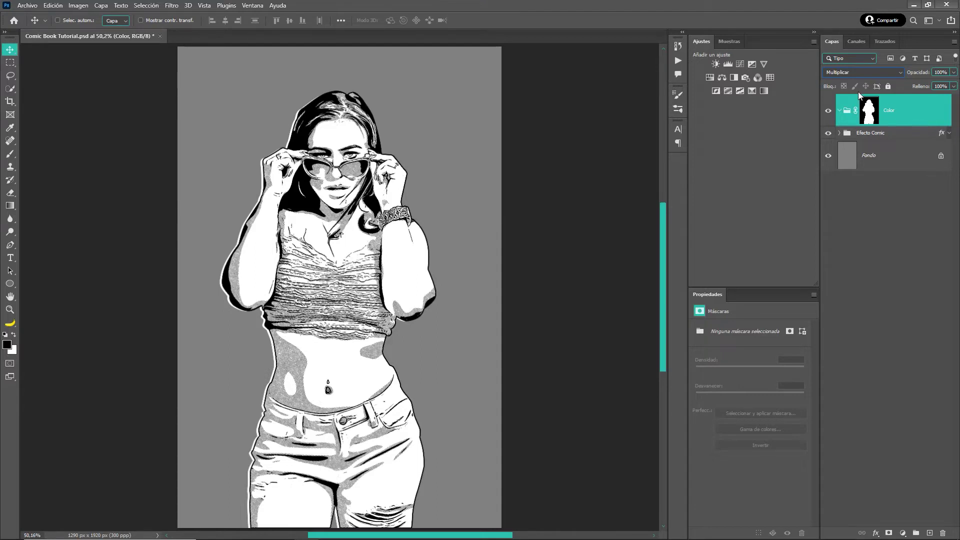
left_click(727, 45)
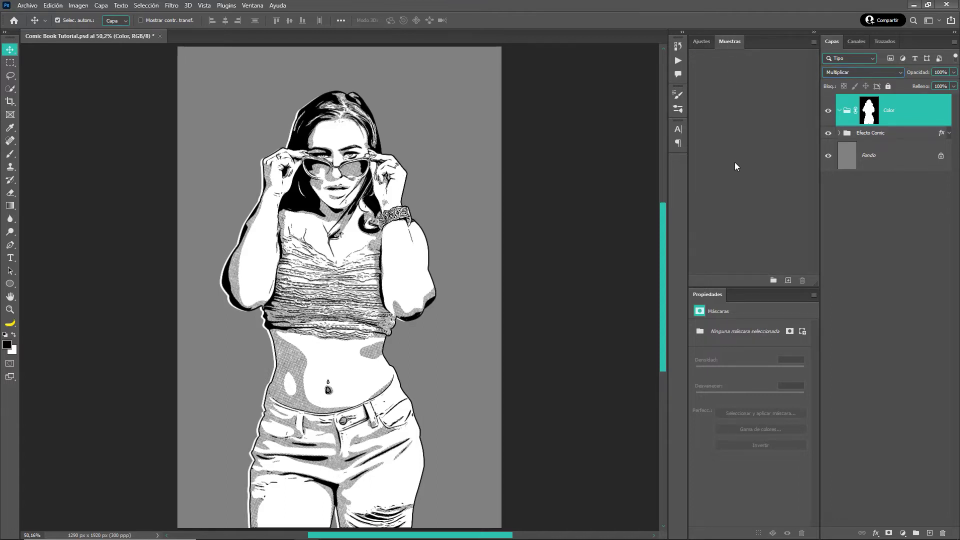
Step: Load the Comic Book Colors swatch file and expand its seven colours
key("ctrl+o")
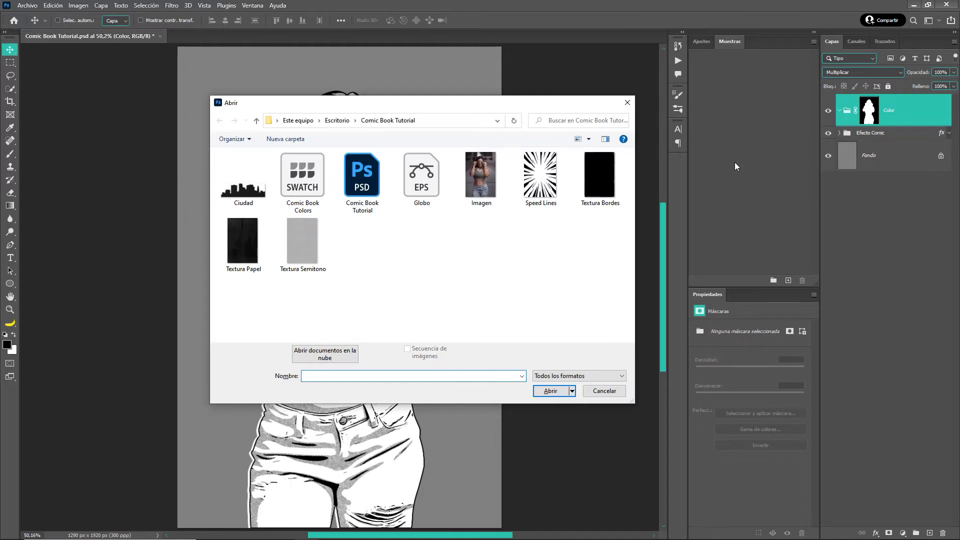
left_click(316, 171)
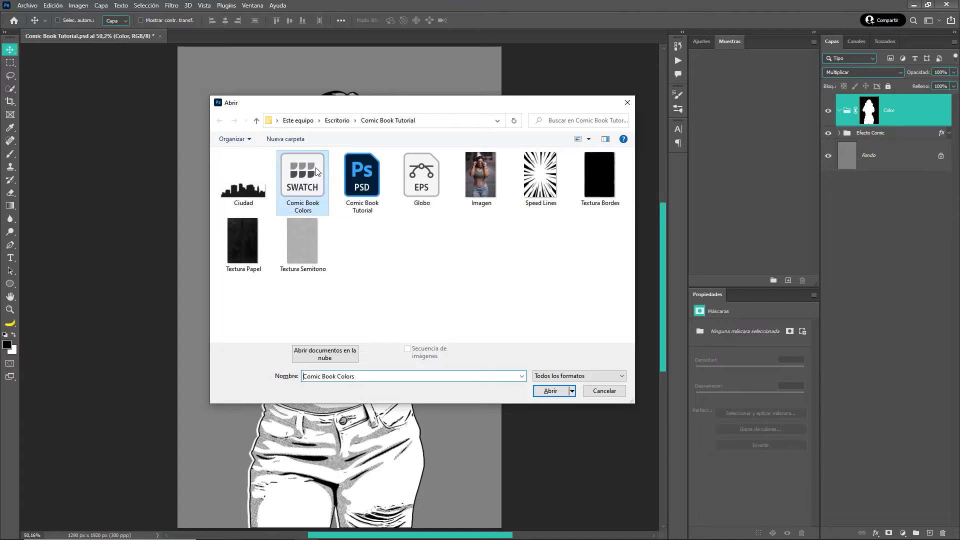
left_click(546, 392)
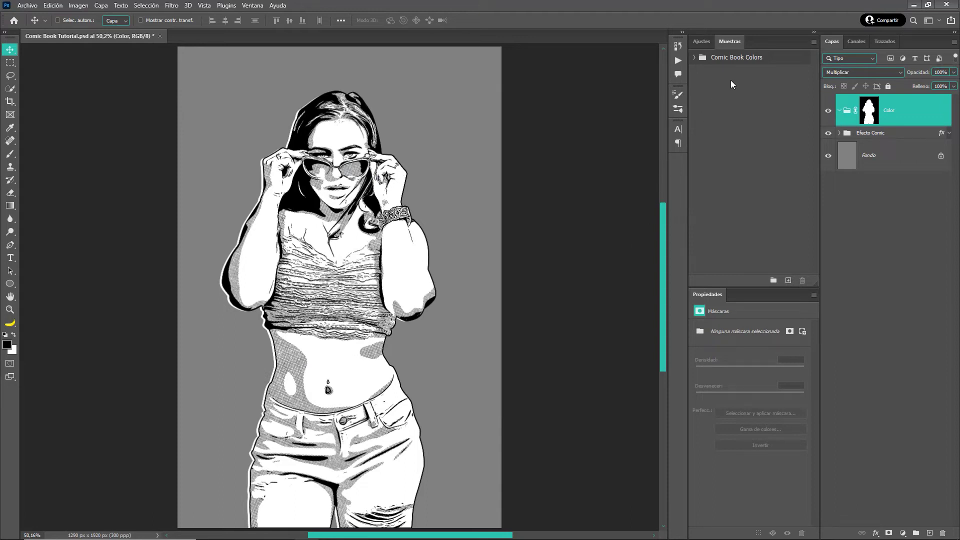
left_click(695, 58)
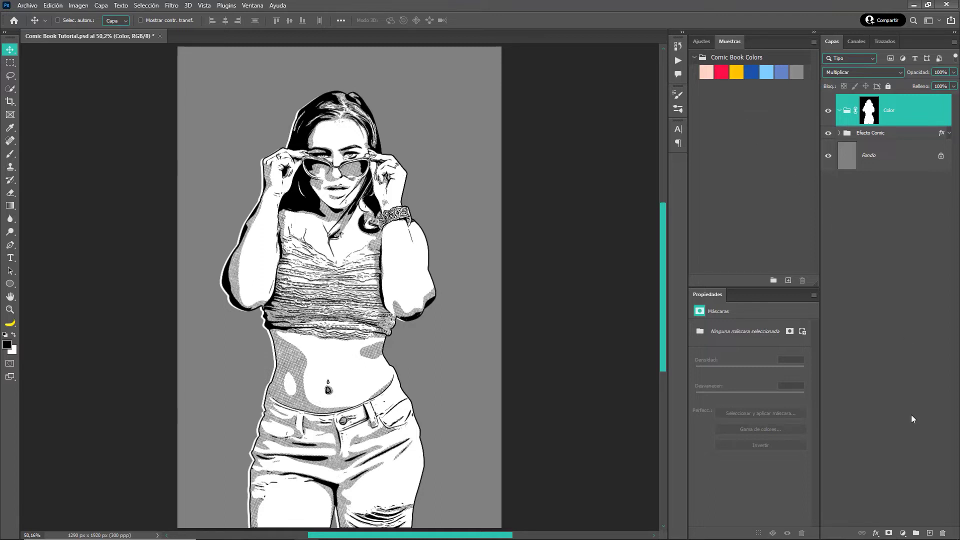
left_click(902, 533)
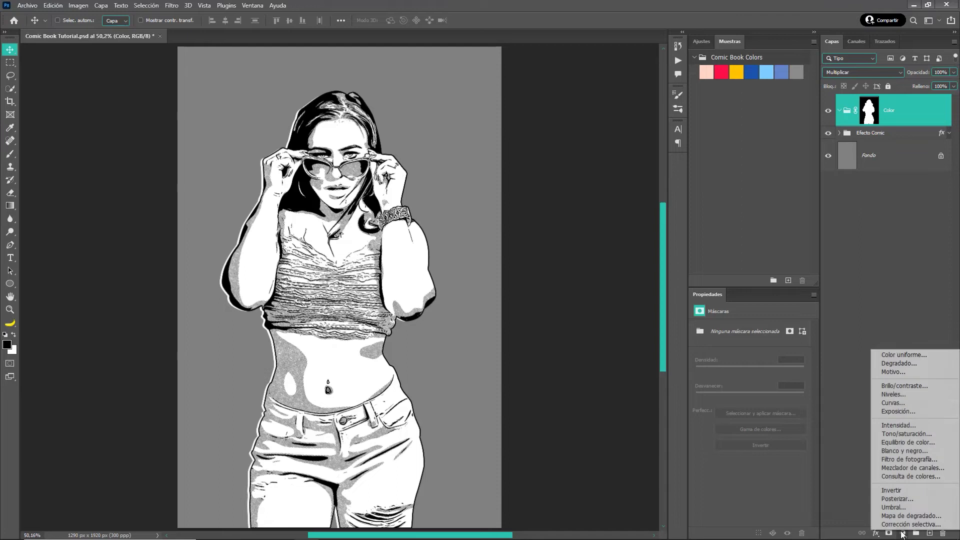
Step: Add a pale pink Solid Color fill layer and select its mask
left_click(927, 356)
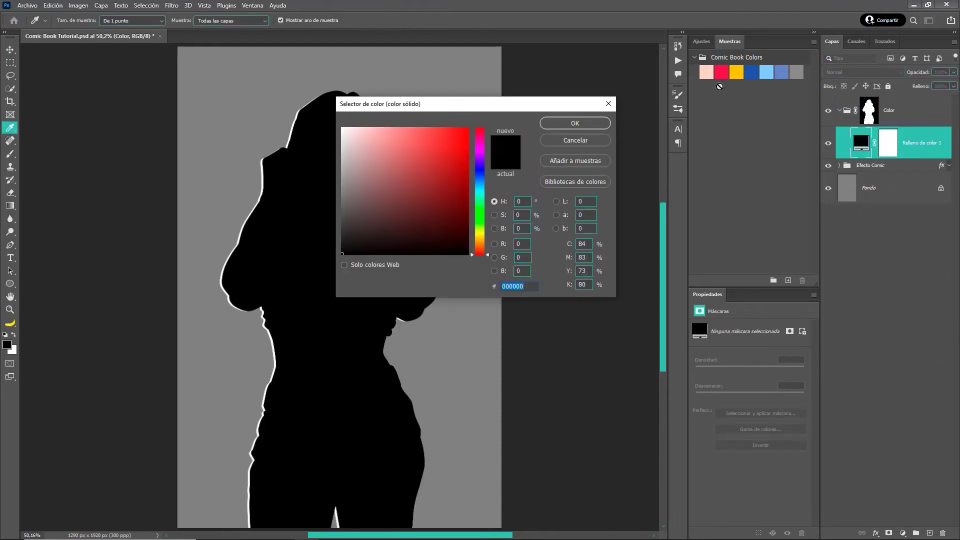
left_click(710, 73)
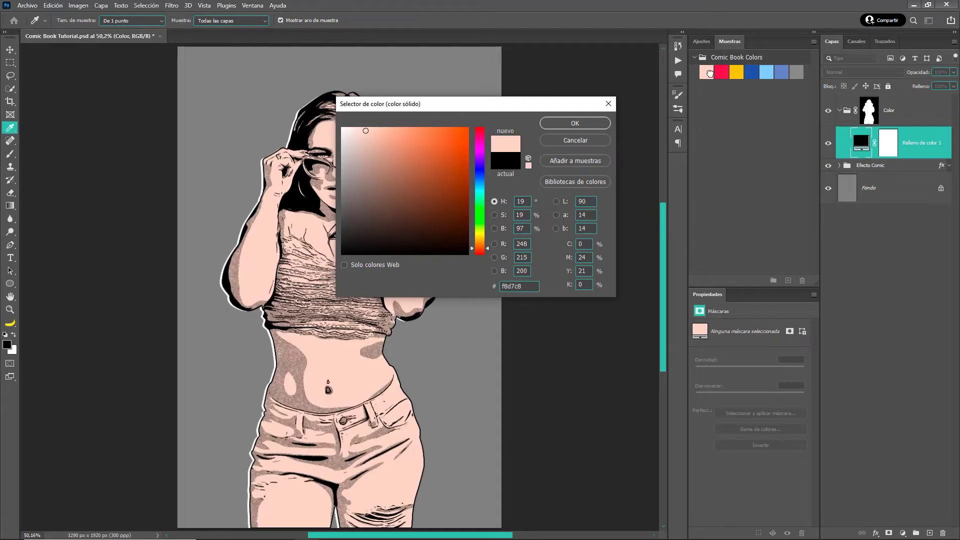
left_click(582, 122)
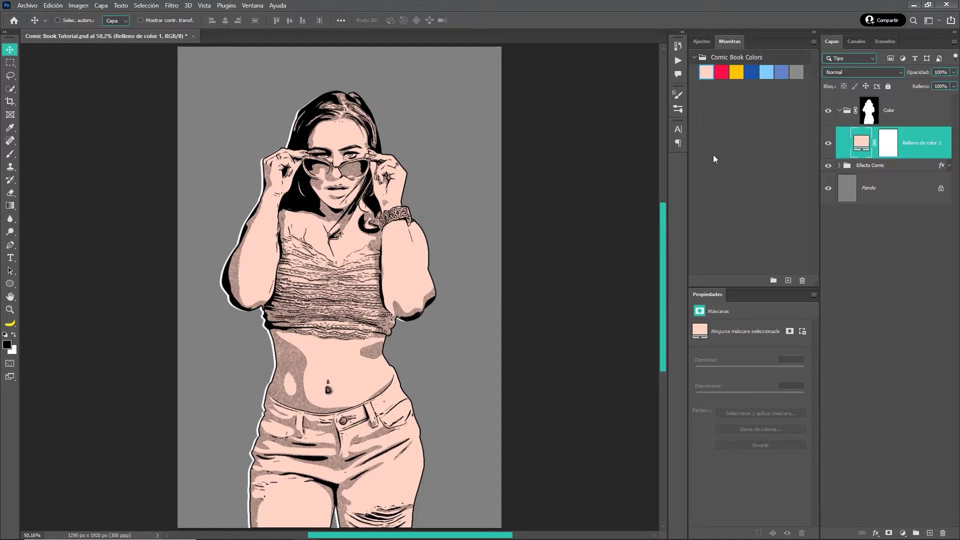
left_click(885, 150)
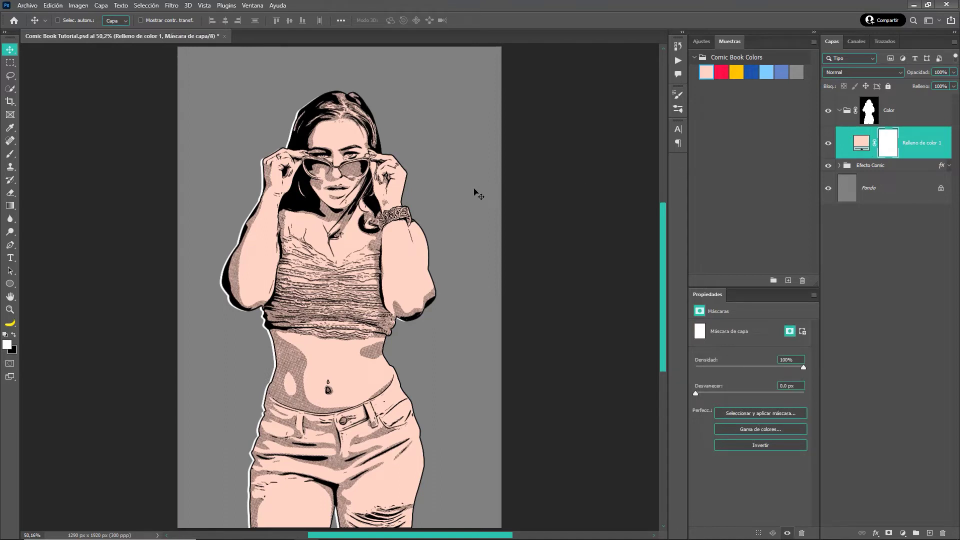
Step: Paint black on the pink mask over the eye whites and the jeans button
key("b")
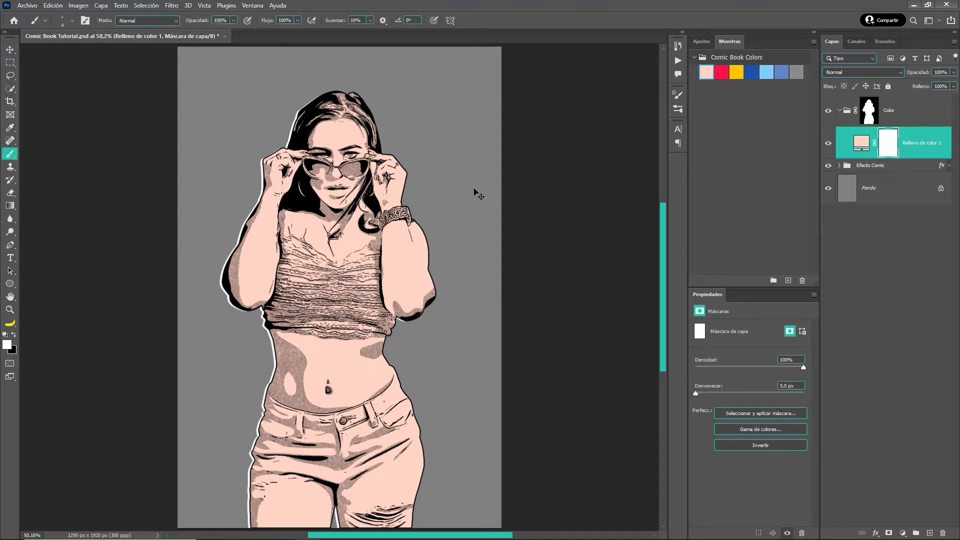
key("x")
scroll(366, 163, "up", 2)
scroll(366, 163, "up", 2)
scroll(366, 163, "up", 2)
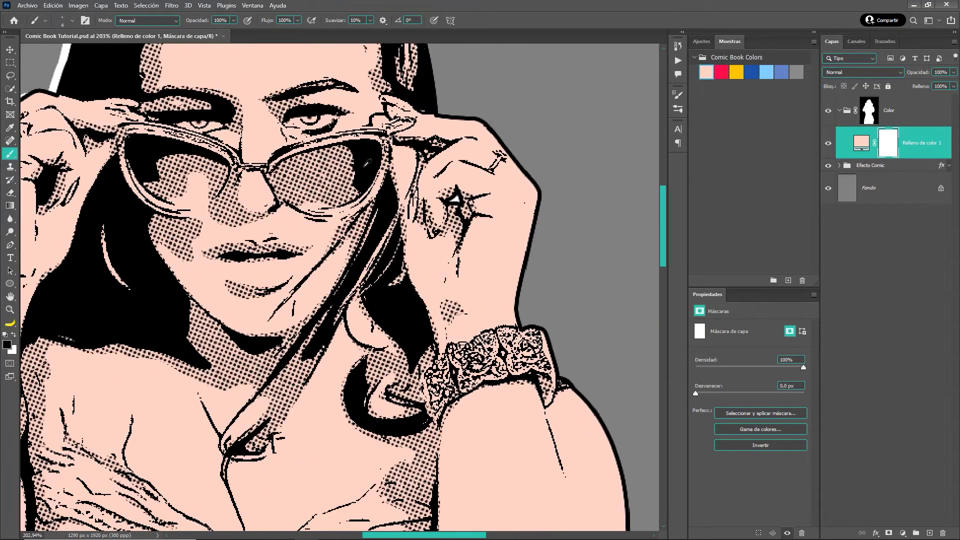
scroll(366, 163, "up", 1)
scroll(366, 163, "up", 1)
scroll(369, 230, "up", 1)
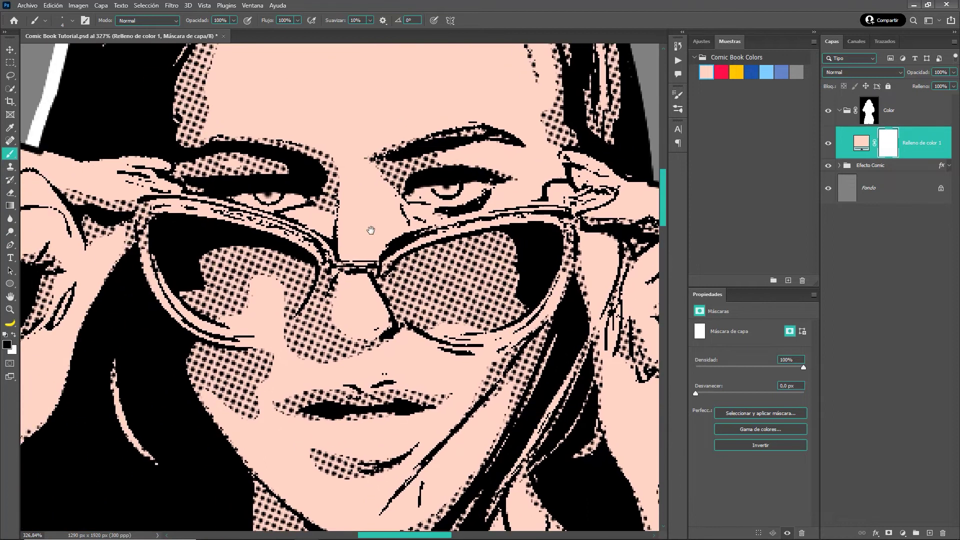
scroll(375, 220, "up", 1)
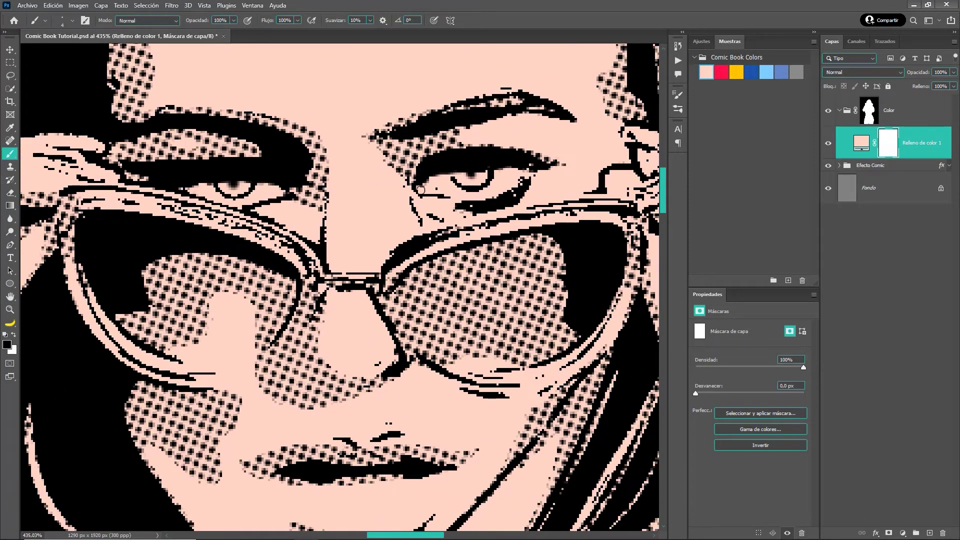
mouse_move(420, 189)
left_mouse_down()
mouse_move(519, 172)
mouse_move(423, 190)
left_mouse_up()
mouse_move(186, 190)
left_mouse_down()
mouse_move(280, 192)
mouse_move(213, 193)
left_mouse_up()
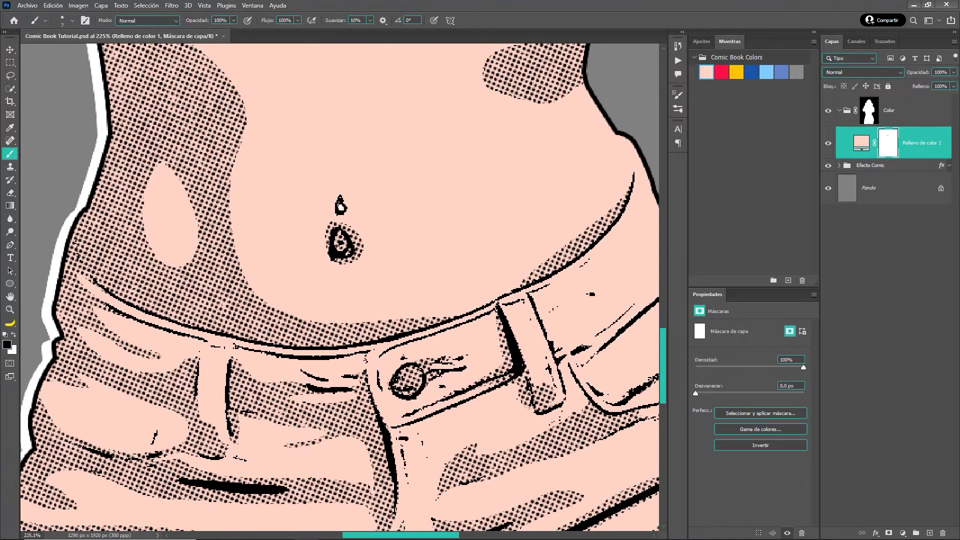
scroll(417, 390, "up", 3)
left_click_drag(350, 175, 385, 194)
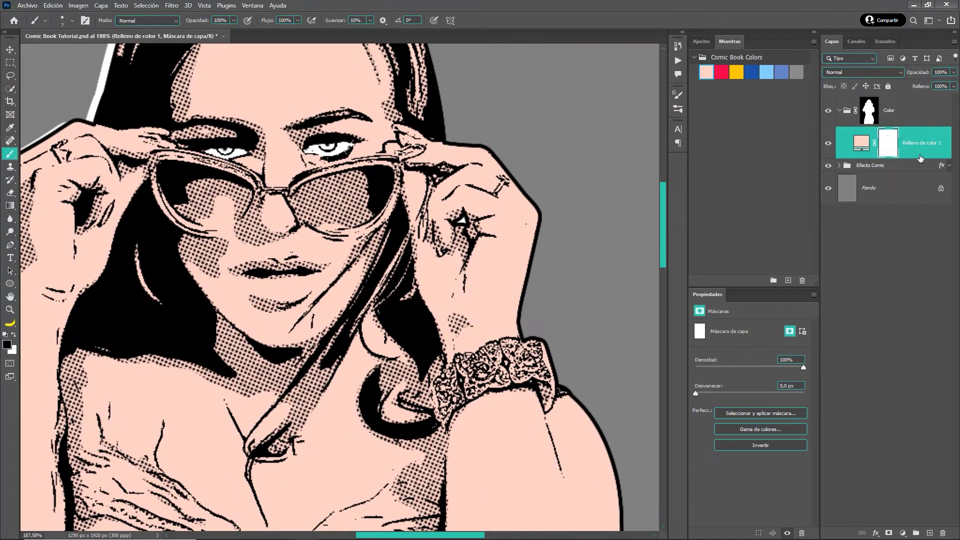
key("ctrl+0")
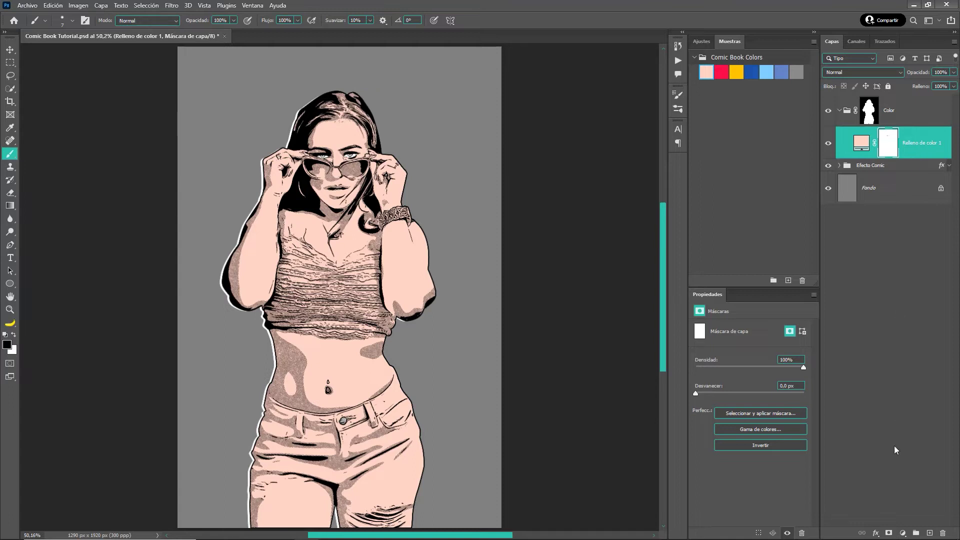
Step: Add a blue Solid Color fill layer and invert its mask to hide it
left_click(903, 534)
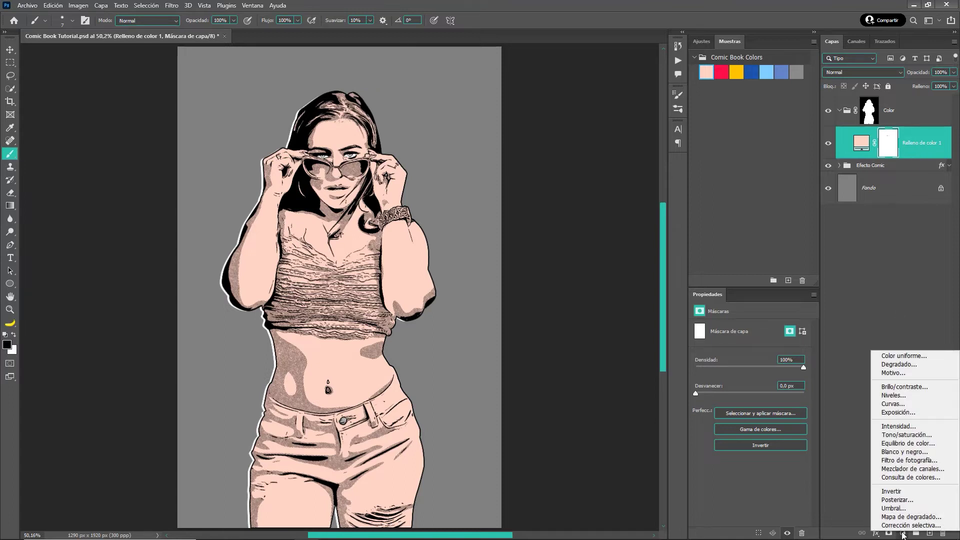
left_click(921, 356)
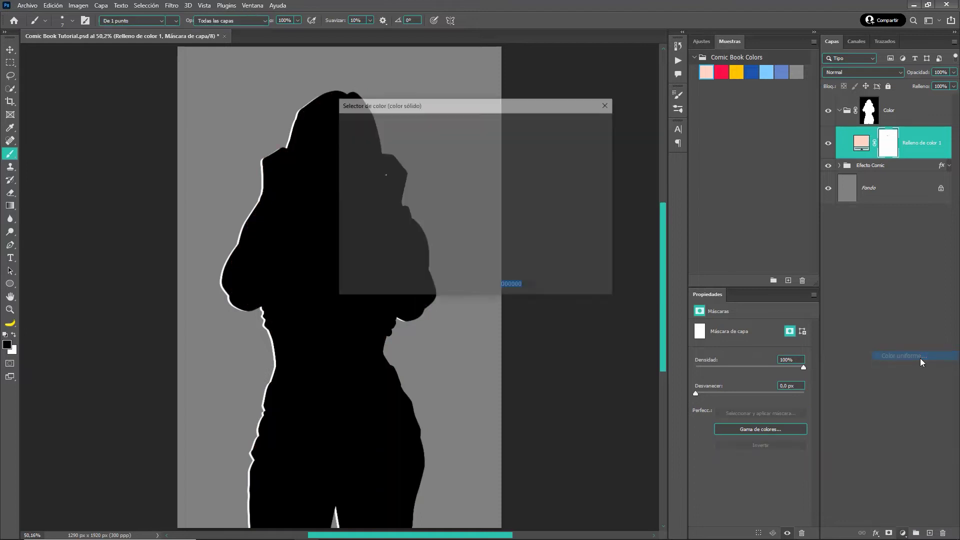
left_click(753, 72)
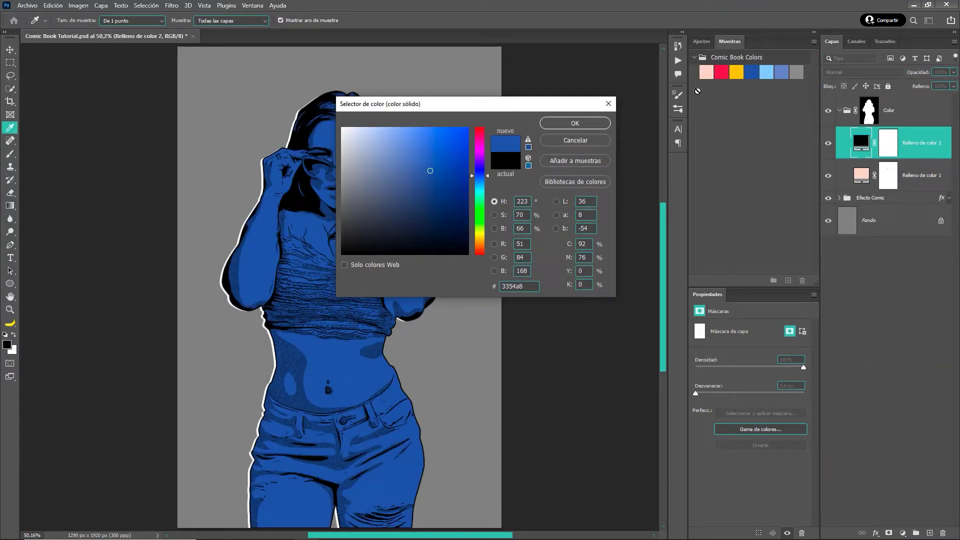
left_click(587, 123)
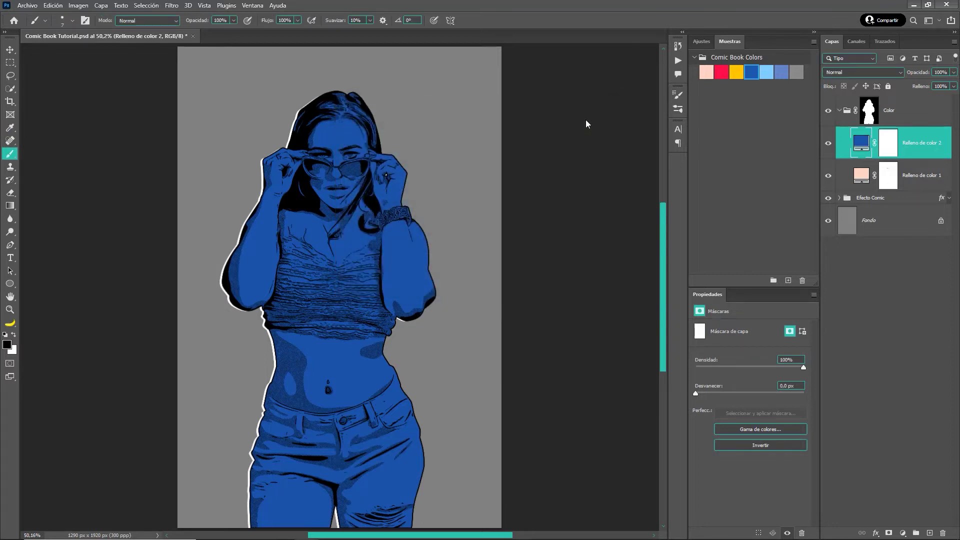
left_click(887, 144)
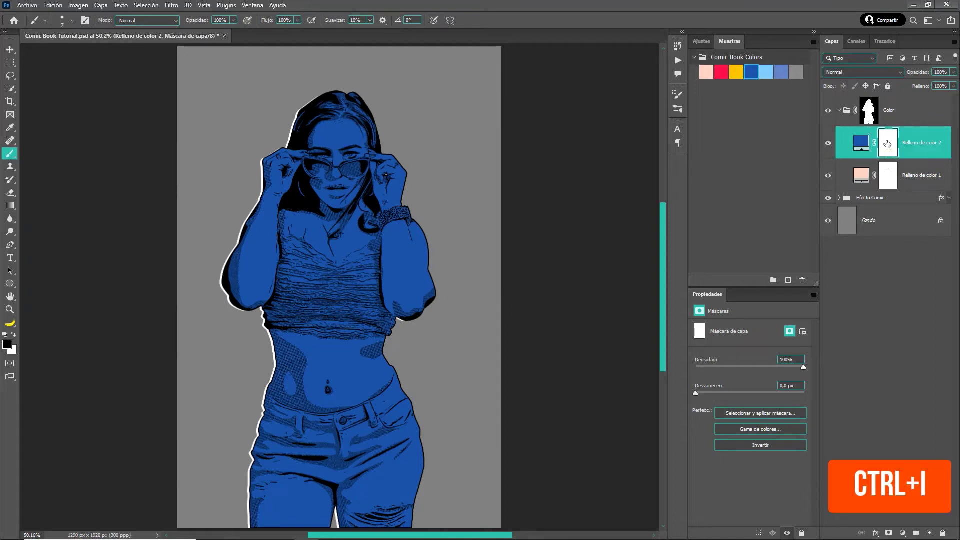
key("ctrl+i")
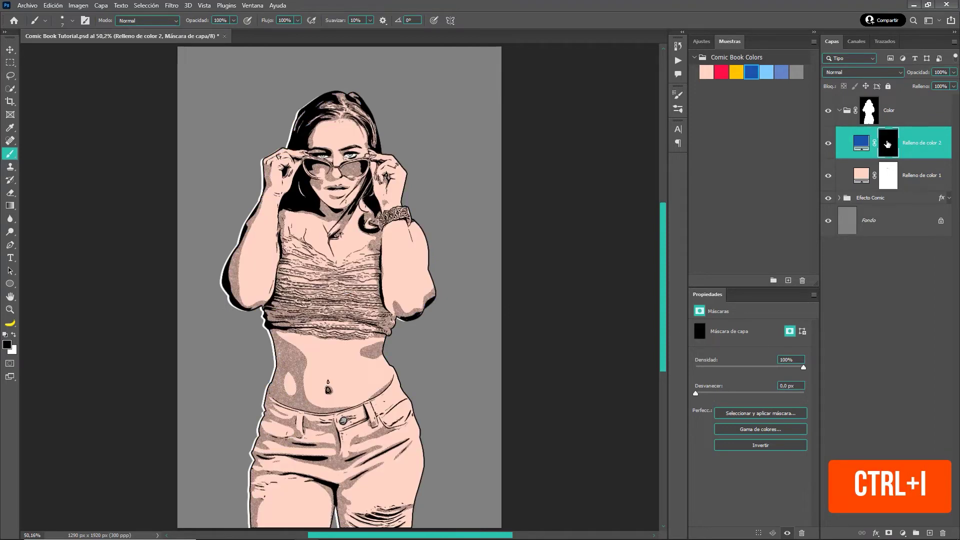
Step: Paint white on the mask with a 218 px brush to reveal blue over the jeans
key("x")
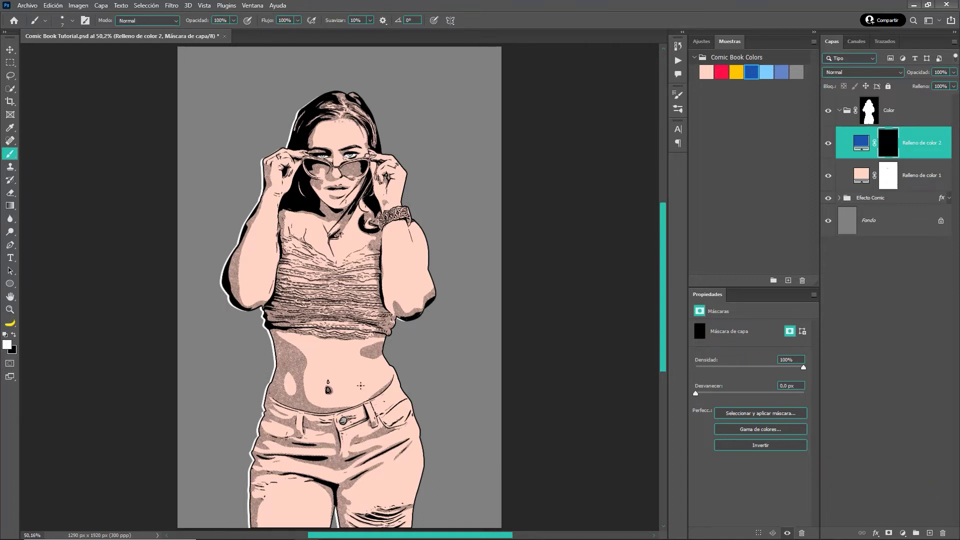
left_click_drag(360, 386, 395, 386)
mouse_move(432, 453)
left_mouse_down()
mouse_move(315, 520)
mouse_move(247, 446)
mouse_move(440, 406)
left_mouse_up()
scroll(440, 407, "up", 5)
left_click_drag(380, 320, 522, 295)
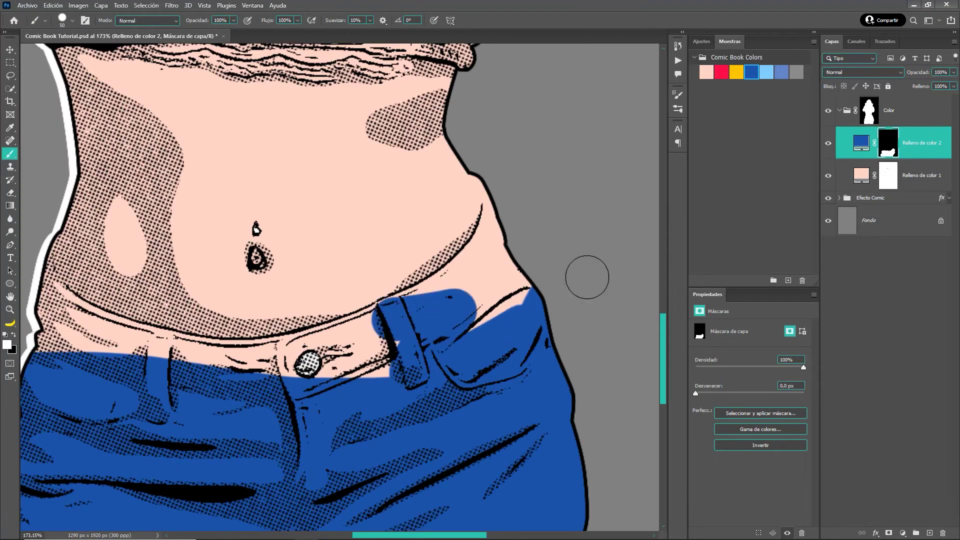
left_click_drag(587, 277, 493, 167)
mouse_move(30, 275)
left_mouse_down()
mouse_move(125, 345)
mouse_move(421, 346)
mouse_move(300, 350)
mouse_move(420, 306)
mouse_move(488, 253)
mouse_move(506, 187)
left_mouse_up()
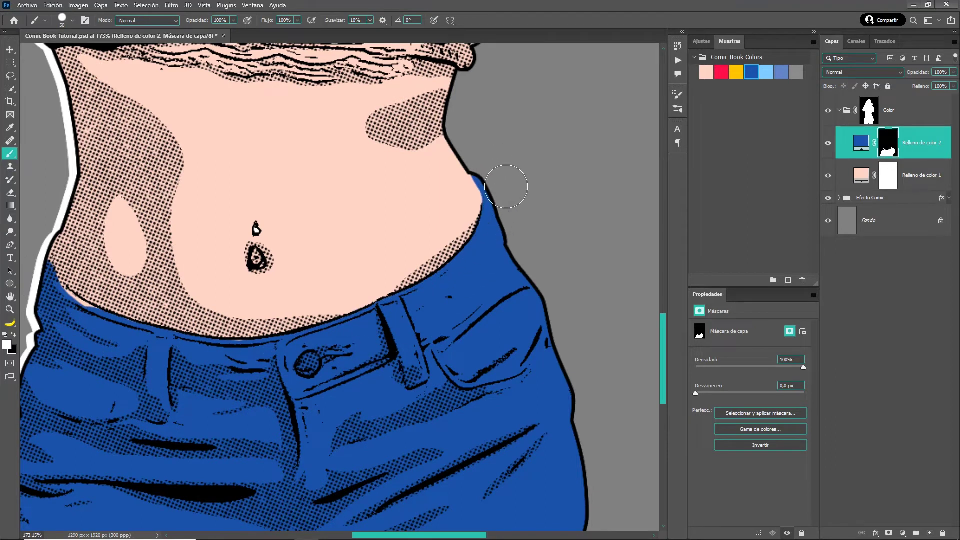
Step: Remove the blue from the jeans button with a smaller black brush
key("x")
key("bracketleft")
key("bracketleft")
key("bracketleft")
scroll(294, 397, "up", 2)
left_click_drag(307, 350, 316, 359)
key("x")
scroll(412, 438, "down", 3)
scroll(412, 437, "down", 2)
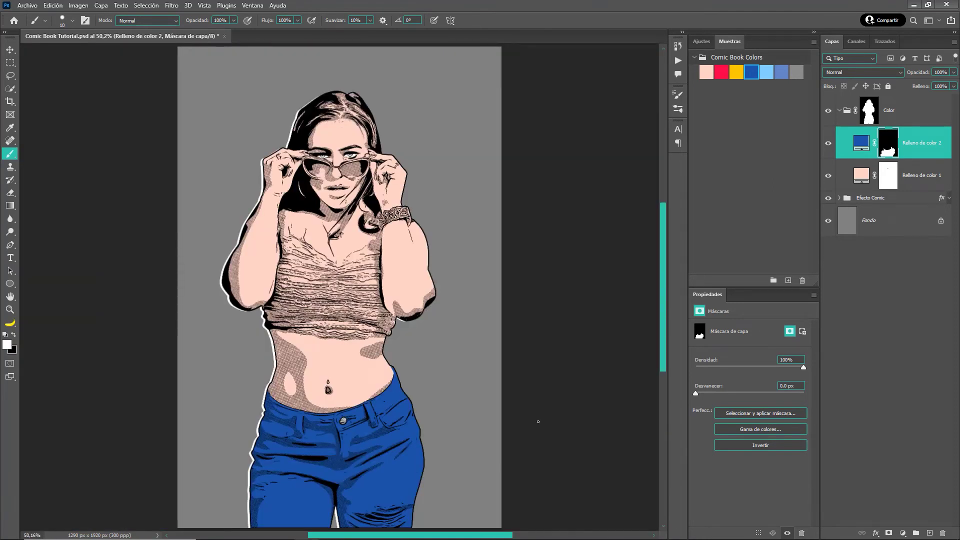
Step: Add a light blue Solid Color fill layer with its mask hidden
left_click(902, 532)
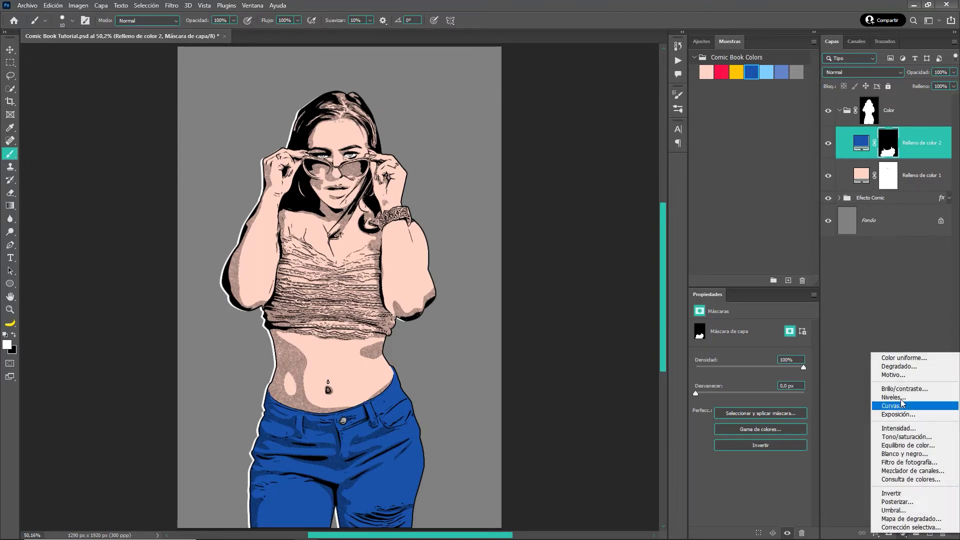
left_click(902, 358)
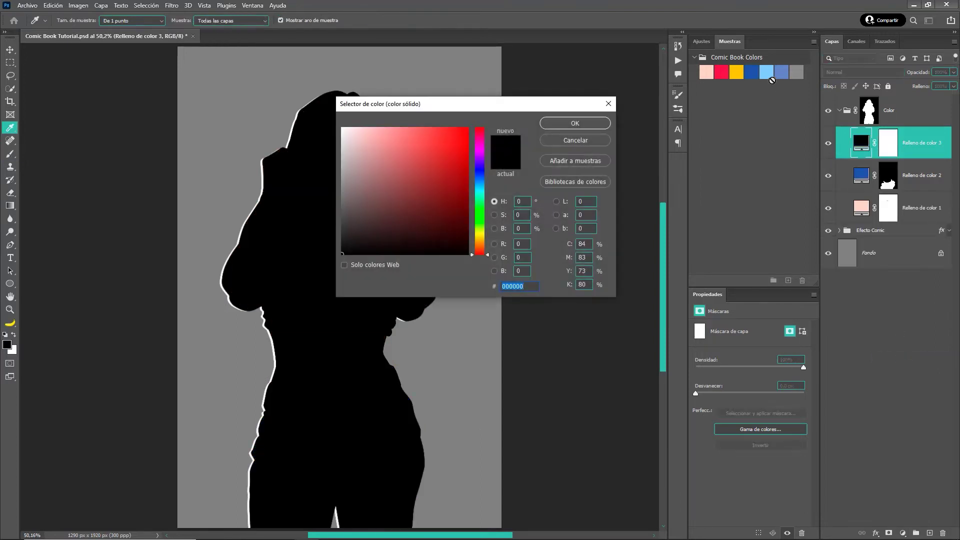
left_click(770, 71)
key("Return")
Step: Paint light blue highlights onto the hair, including a thin strand
mouse_move(379, 112)
left_mouse_down()
mouse_move(481, 76)
mouse_move(575, 260)
left_mouse_up()
key("bracketleft")
key("x")
scroll(515, 212, "down", 5)
key("bracketleft")
key("bracketleft")
key("bracketleft")
key("x")
left_click_drag(543, 200, 482, 299)
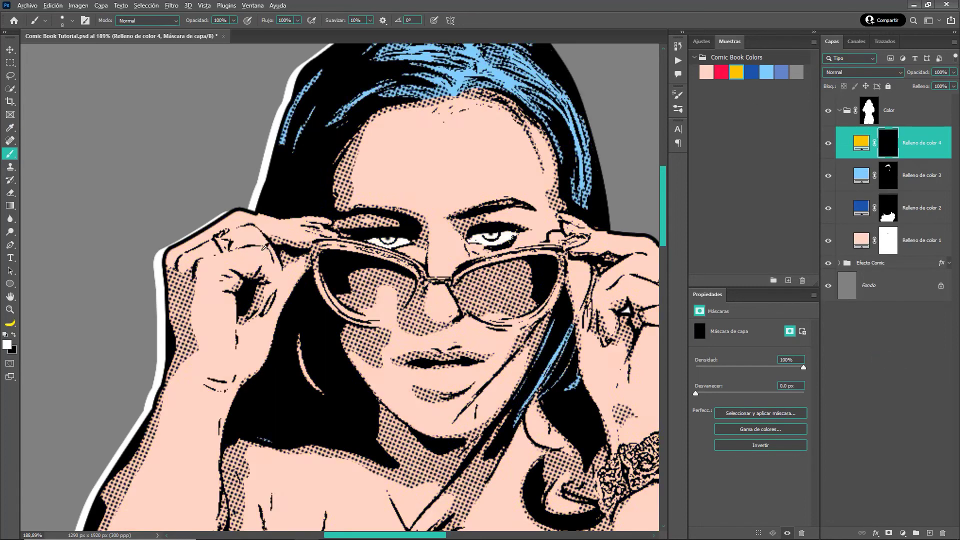
Step: Paint the finger rings and the top yellow, cleaning stray yellow outside it
left_click_drag(237, 269, 255, 235)
left_click_drag(585, 272, 607, 249)
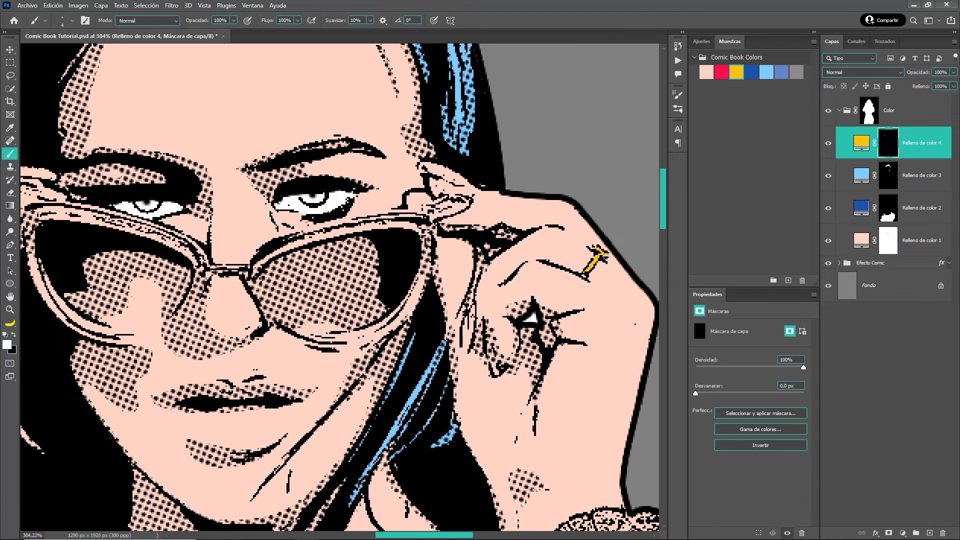
key("bracketright")
key("bracketright")
key("bracketright")
left_click_drag(289, 309, 240, 210)
scroll(300, 250, "up", 3)
key("x")
left_click_drag(350, 380, 362, 403)
key("x")
key("bracketleft")
key("bracketleft")
key("bracketleft")
mouse_move(365, 300)
left_mouse_down()
mouse_move(379, 210)
mouse_move(575, 300)
left_mouse_up()
Step: Extend the yellow along the lower edge of the top and fit the figure in view
scroll(435, 300, "right", 10)
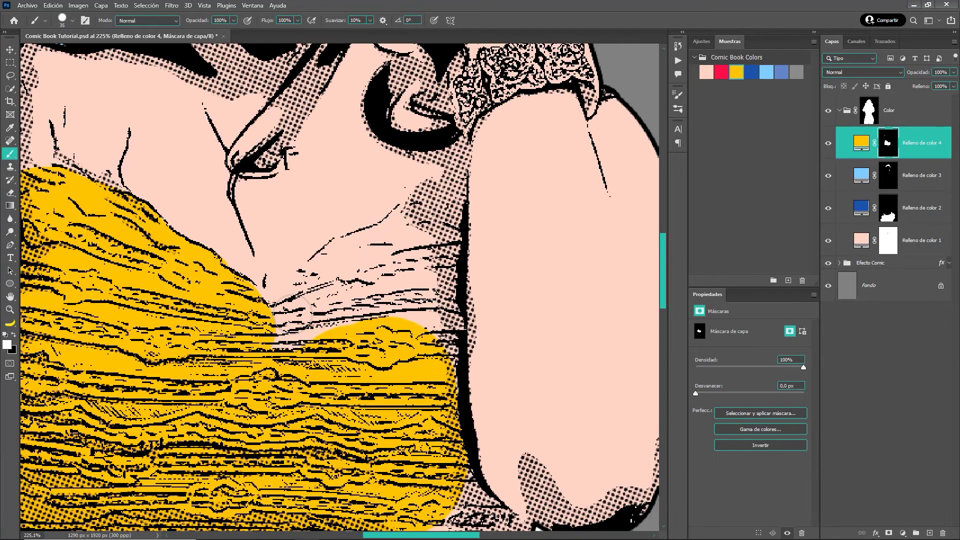
left_click_drag(280, 300, 435, 373)
mouse_move(400, 290)
left_mouse_down()
mouse_move(455, 175)
mouse_move(538, 252)
mouse_move(80, 231)
left_mouse_up()
scroll(450, 250, "down", 5)
key("bracketright")
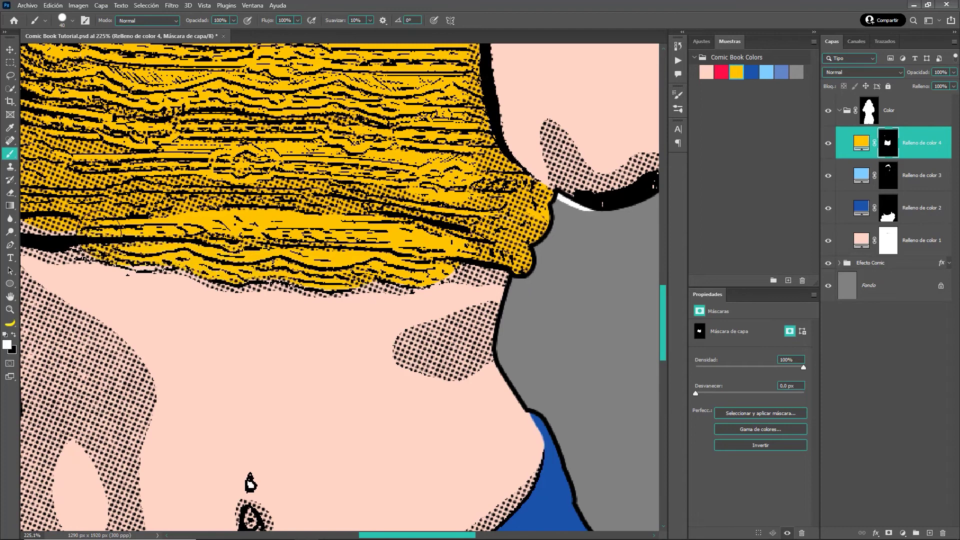
left_click_drag(425, 246, 509, 238)
key("x")
key("ctrl+0")
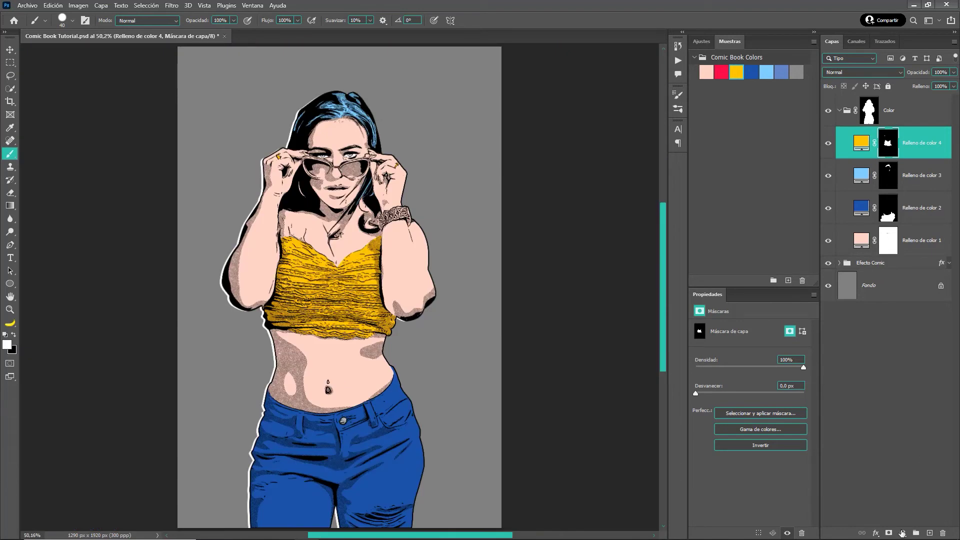
left_click(902, 533)
left_click(895, 360)
Step: Add a grey fill layer with inverted mask and paint the bracelet grey
left_click(575, 122)
key("ctrl+i")
key("b")
key("x")
scroll(400, 225, "up", 5)
mouse_move(415, 205)
left_mouse_down()
mouse_move(395, 216)
mouse_move(510, 200)
mouse_move(480, 210)
left_mouse_up()
Step: Add a red fill layer with inverted mask and paint the glasses frame red
left_click(902, 533)
key("ctrl+i")
scroll(350, 250, "up", 3)
mouse_move(130, 232)
left_mouse_down()
mouse_move(271, 253)
mouse_move(192, 381)
mouse_move(410, 307)
left_mouse_up()
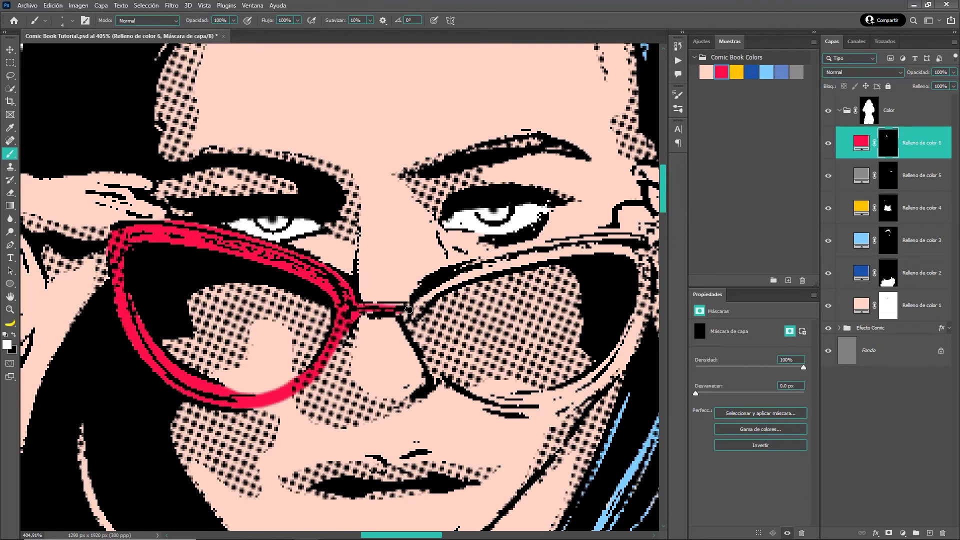
left_click_drag(410, 307, 587, 248)
mouse_move(587, 247)
left_mouse_down()
mouse_move(407, 213)
mouse_move(446, 312)
mouse_move(400, 358)
mouse_move(295, 356)
left_mouse_up()
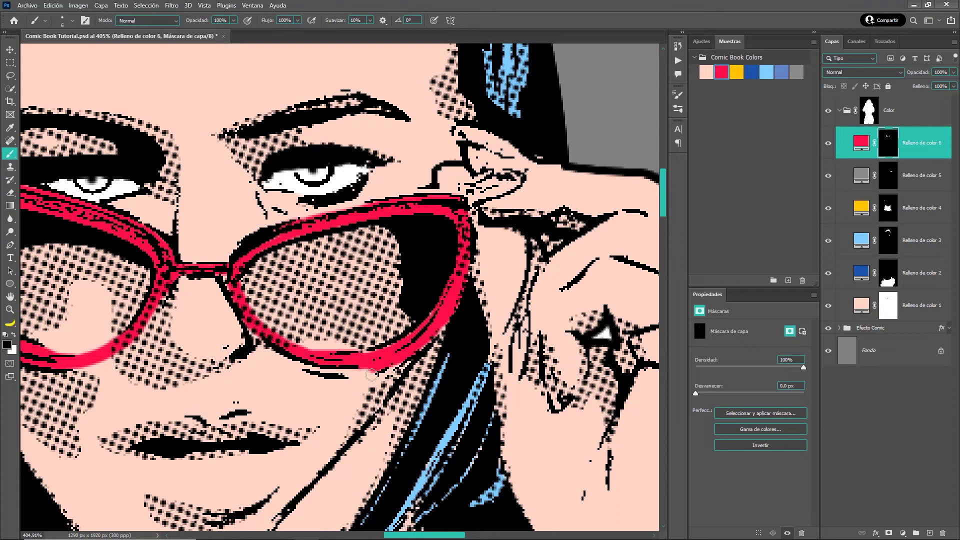
Step: Paint the upper and lower lips red, then fit the poster in view
left_click_drag(423, 344, 542, 239)
mouse_move(240, 335)
left_mouse_down()
mouse_move(425, 330)
mouse_move(255, 355)
mouse_move(272, 383)
mouse_move(395, 380)
mouse_move(428, 330)
left_mouse_up()
left_click(272, 379)
left_click_drag(327, 331, 265, 363)
key("x")
key("bracketleft")
key("bracketleft")
key("bracketleft")
key("ctrl+0")
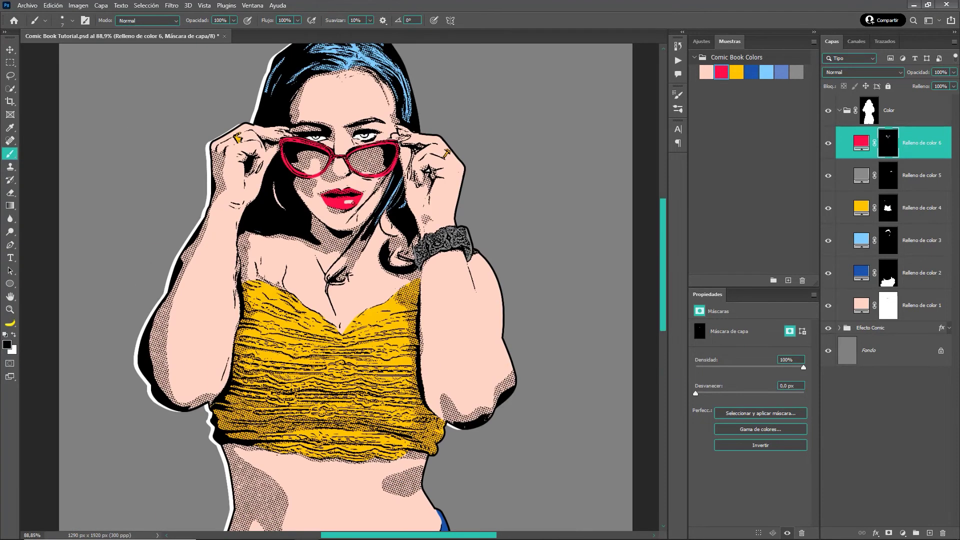
key("ctrl+0")
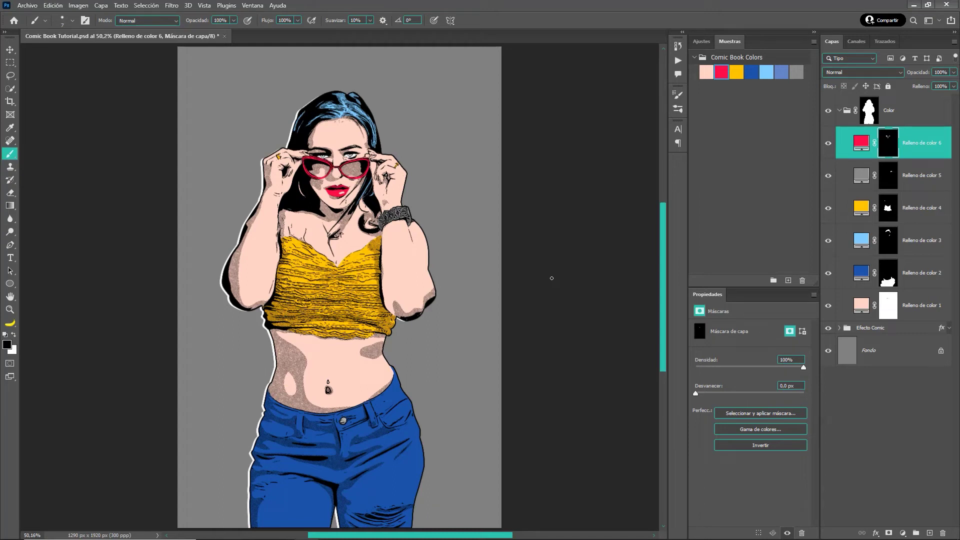
Step: Group Color and Efecto Comic with Ctrl+G, name the group Comic, and select Fondo
left_click(839, 111)
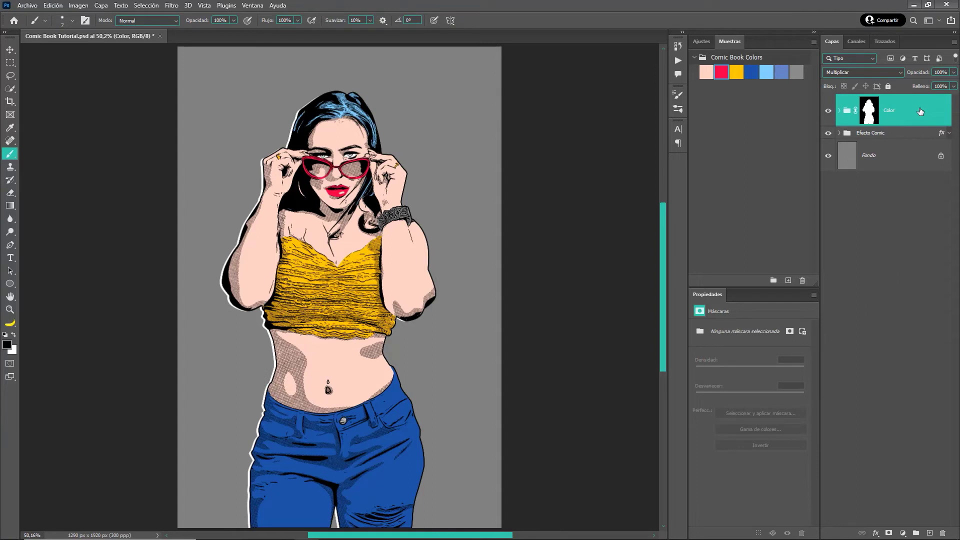
key("v")
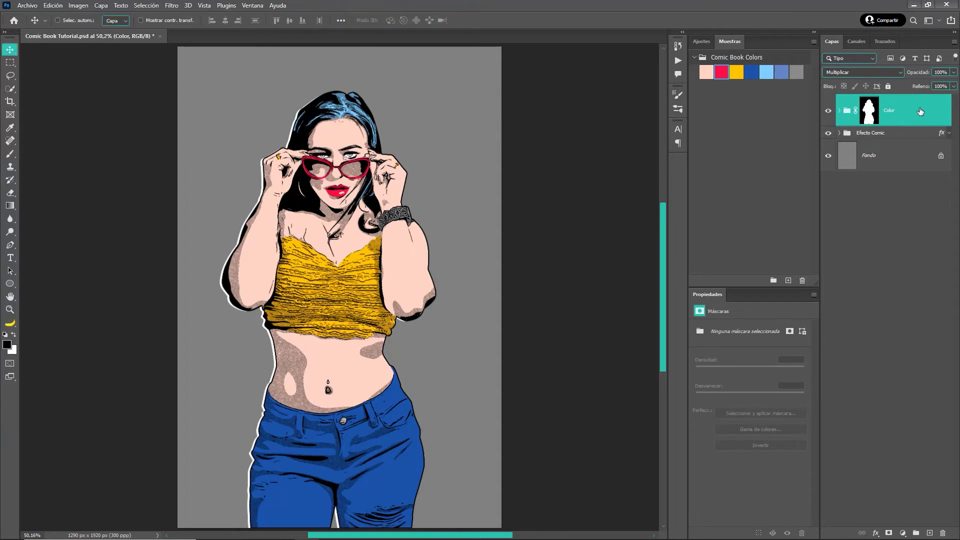
left_click(901, 134, "shift")
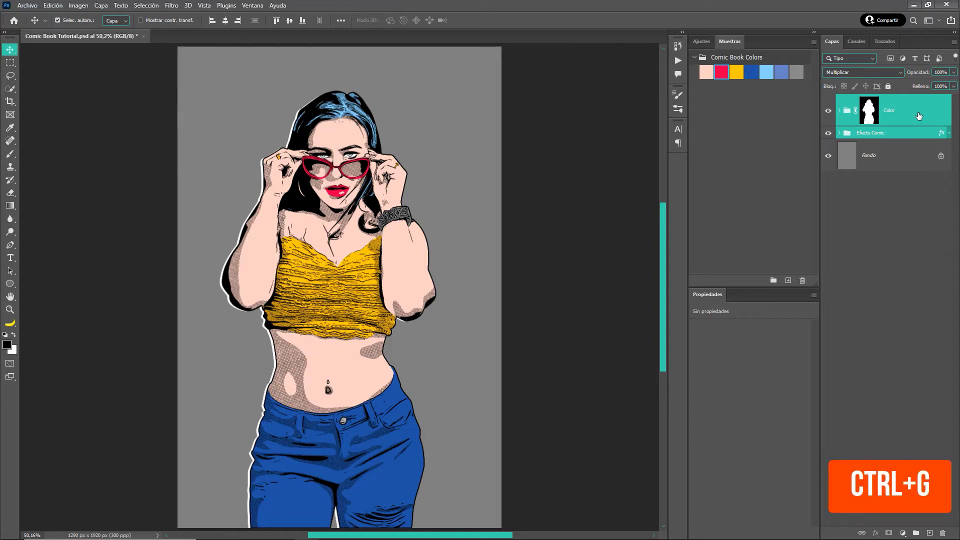
key("ctrl+g")
double_click(868, 101)
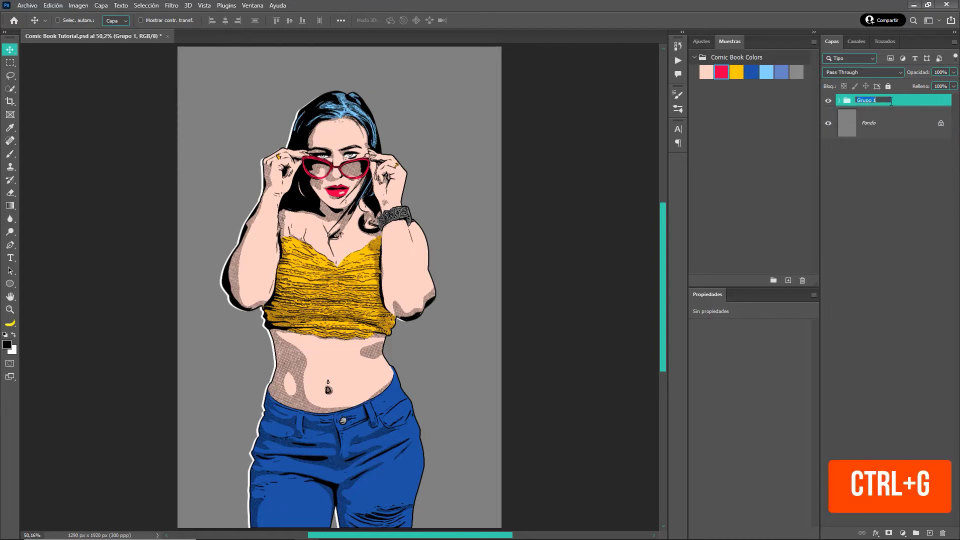
type("Comic")
key("Return")
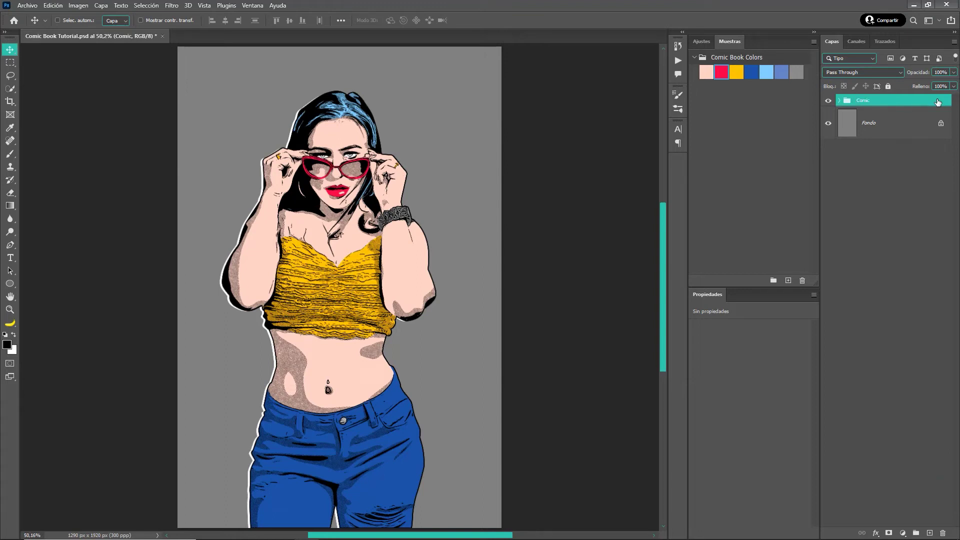
left_click(900, 124)
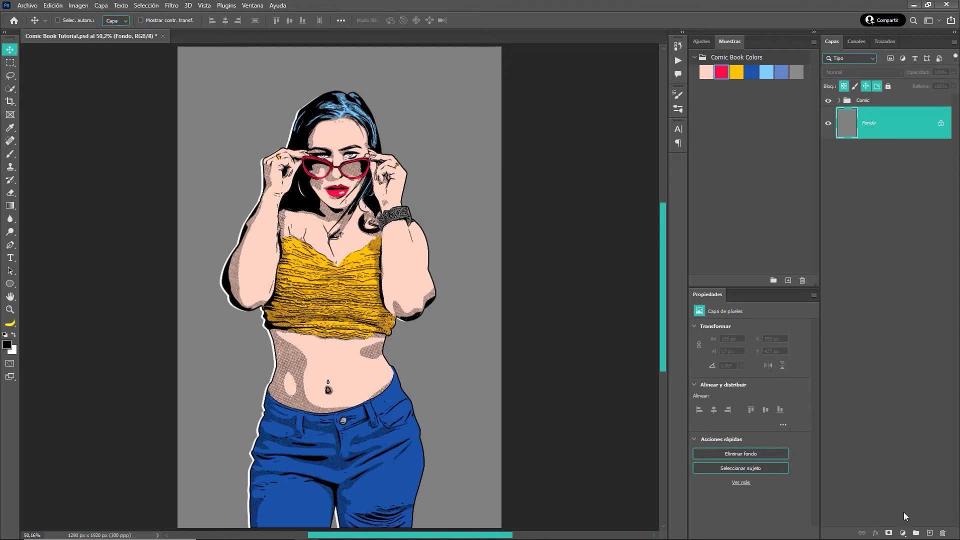
Step: Add a cyan-to-blue gradient fill layer from the Azules presets above Fondo
left_click(903, 533)
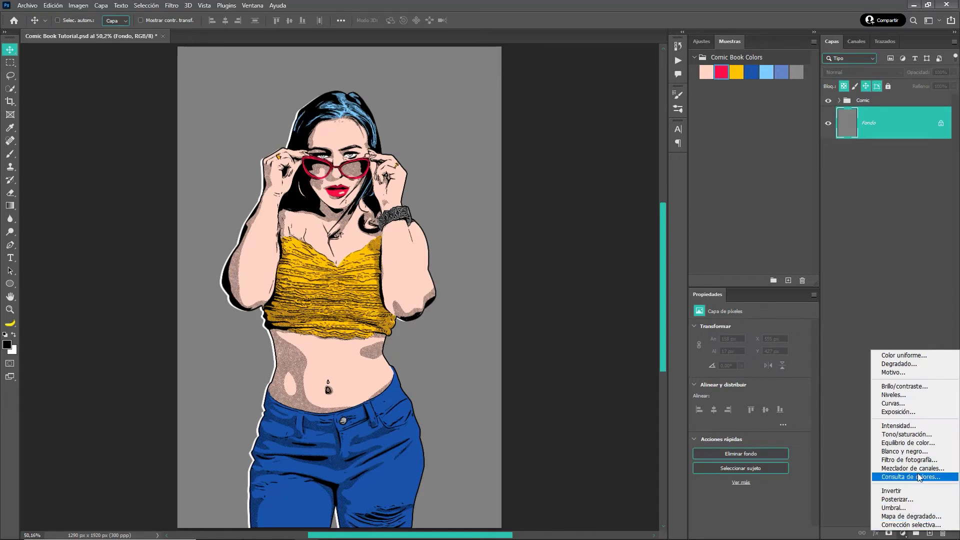
left_click(934, 365)
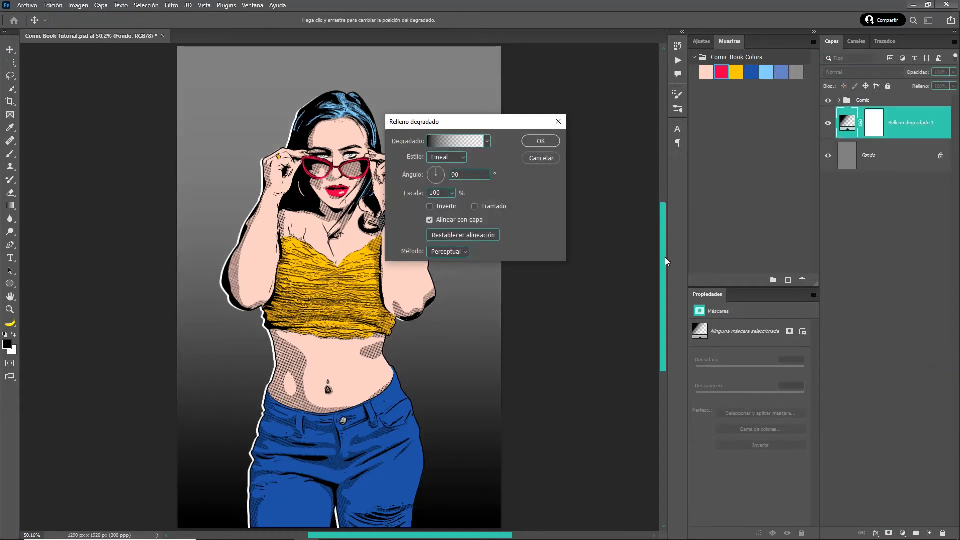
left_click(488, 142)
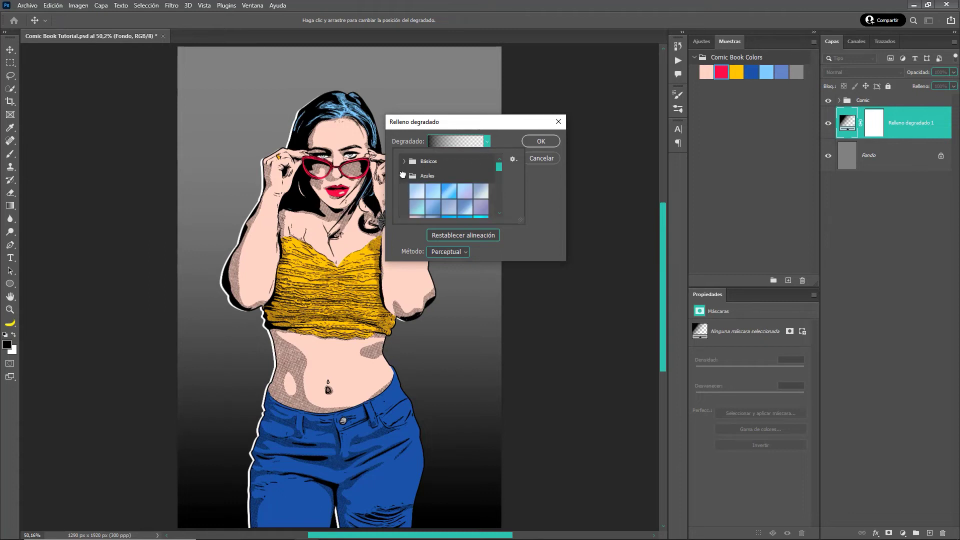
left_click(415, 208)
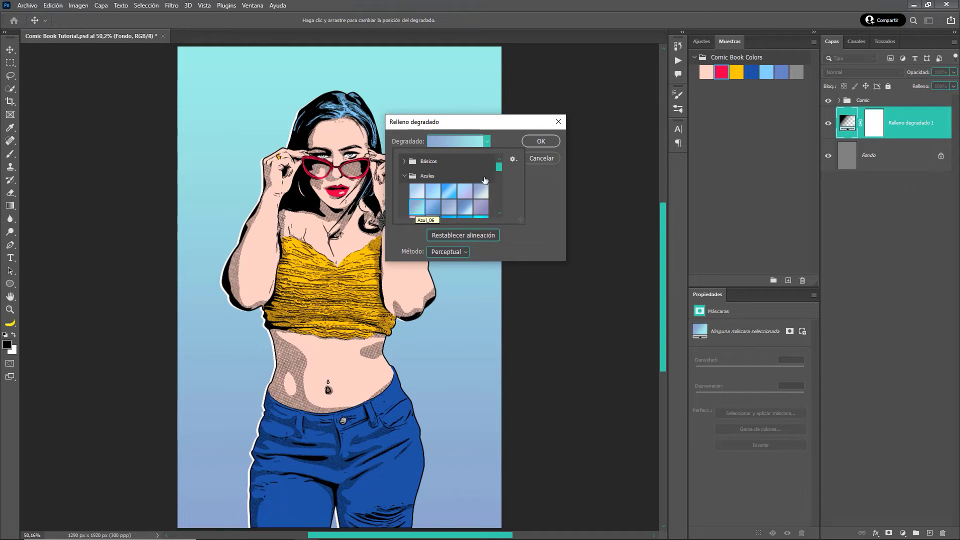
left_click(549, 144)
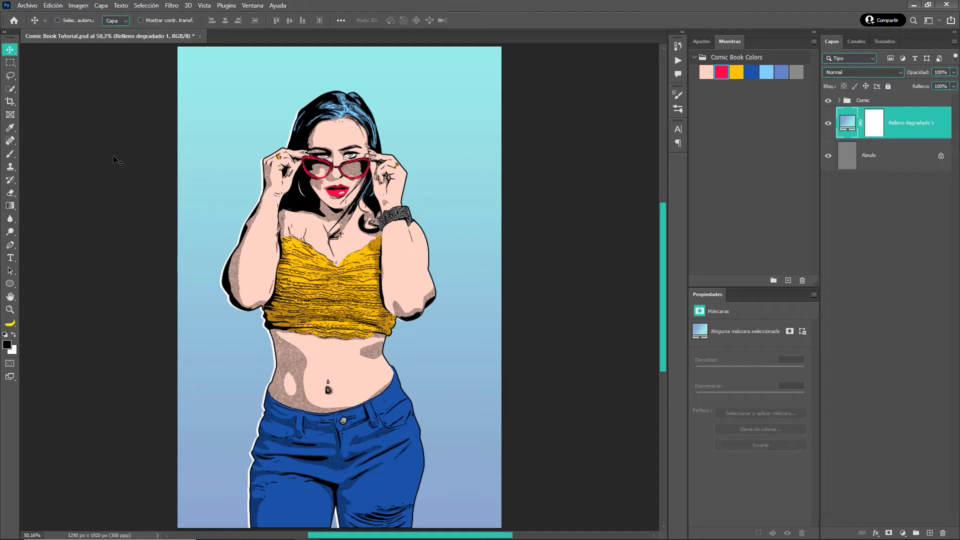
left_click(28, 6)
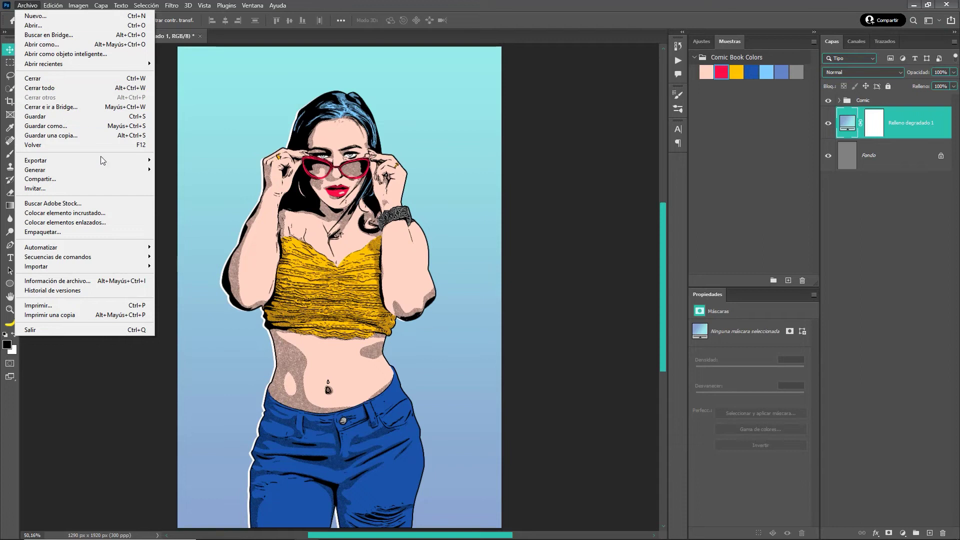
Step: Place Speed Lines as an embedded image stretched to the canvas top and bottom
left_click(123, 213)
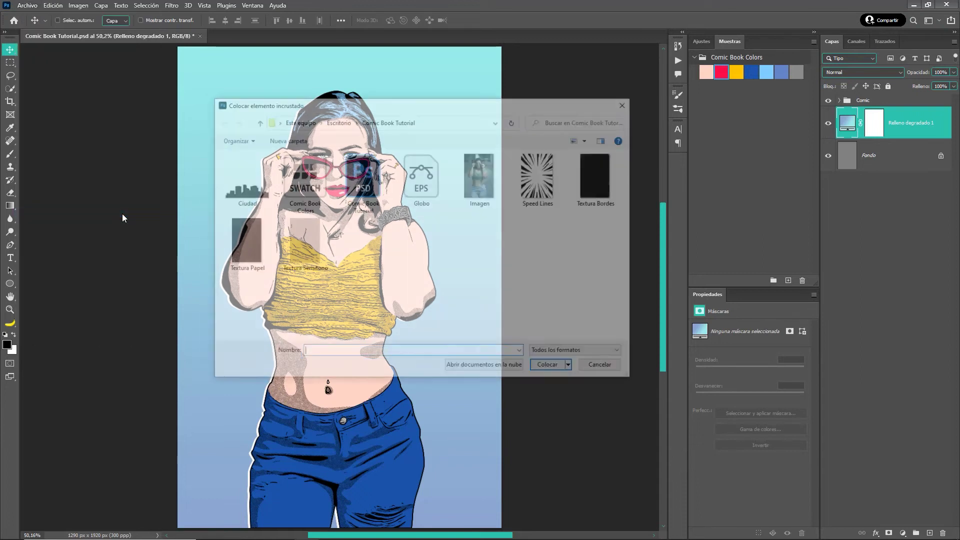
left_click(533, 168)
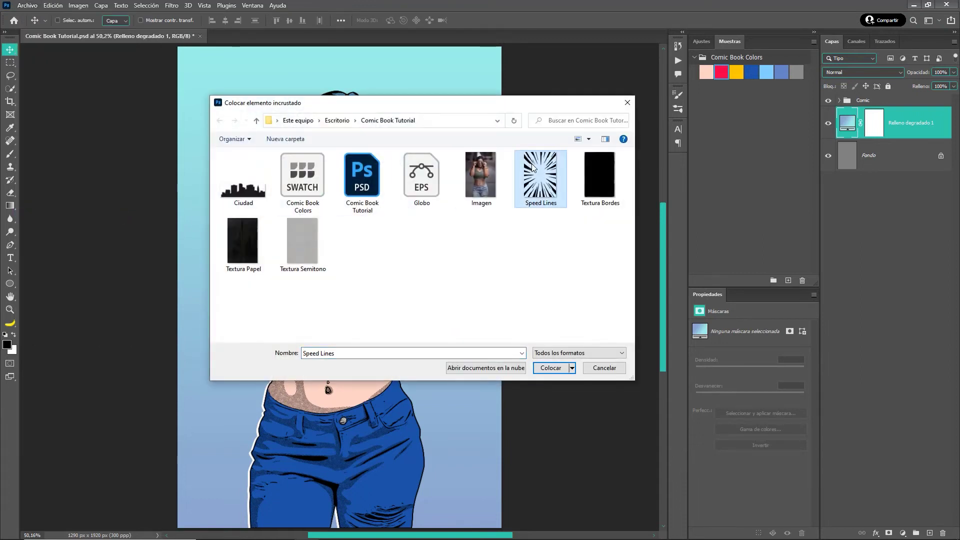
left_click(552, 368)
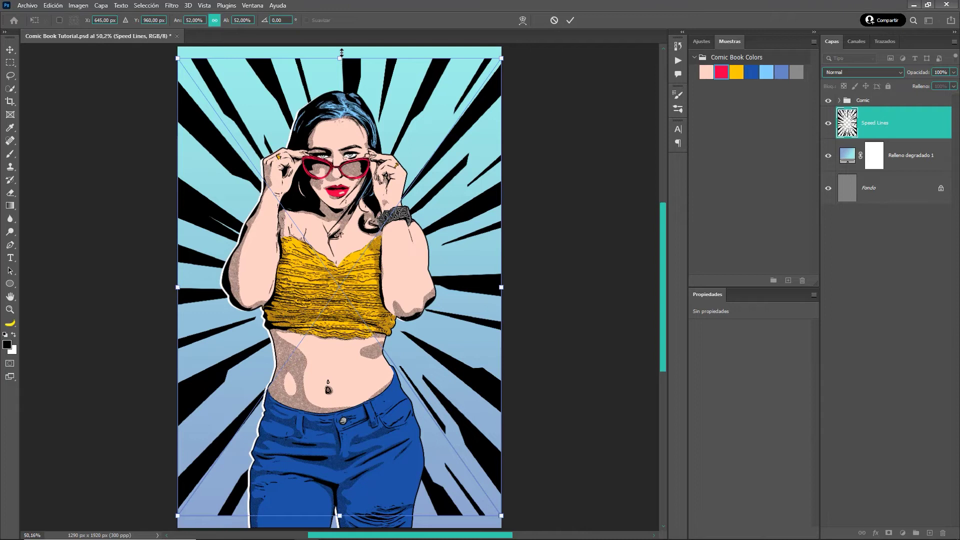
left_click_drag(341, 55, 341, 44)
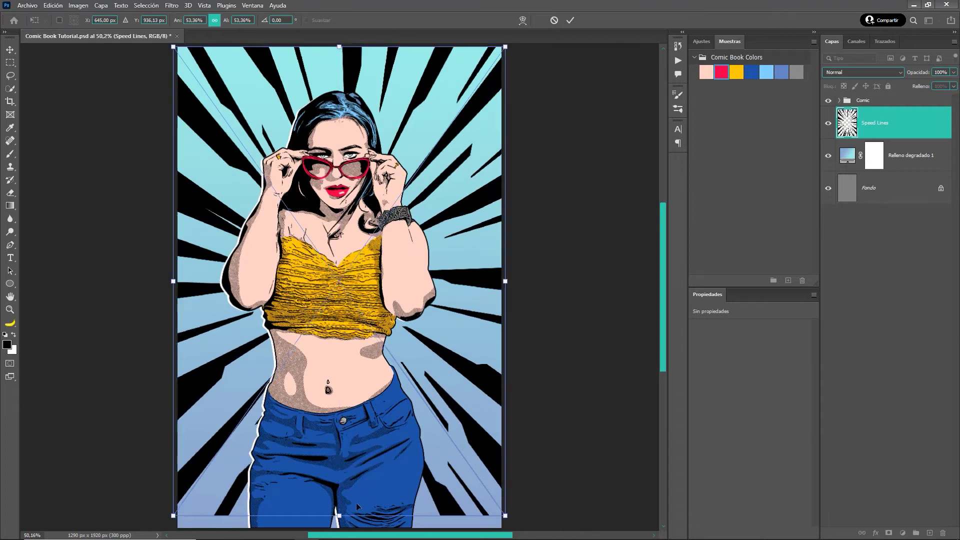
left_click_drag(349, 517, 349, 528)
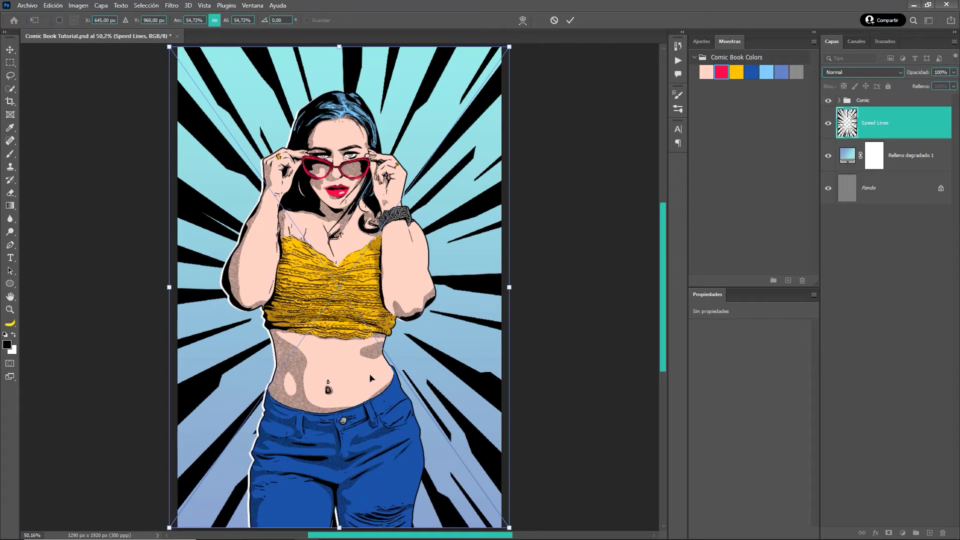
key("Return")
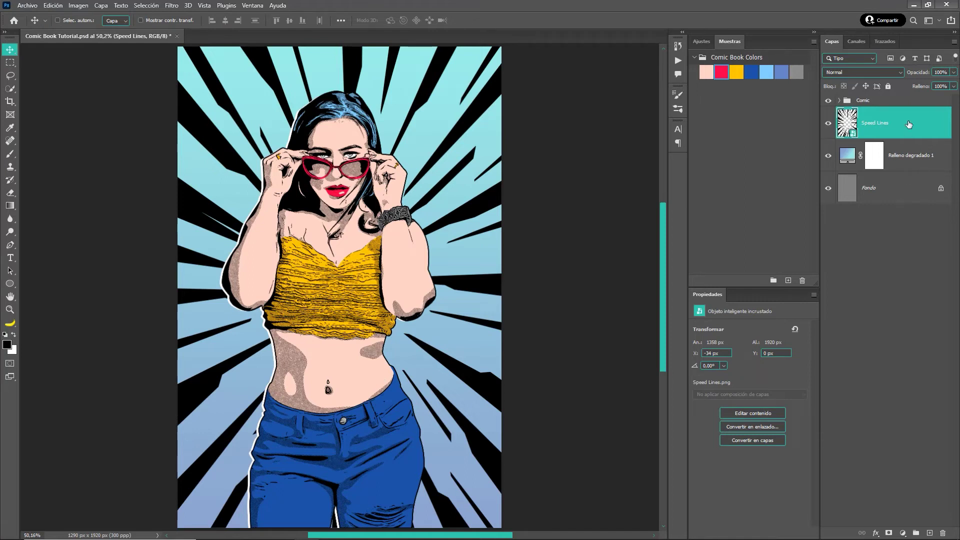
Step: Clip a 6e85c8 Solid Color fill to Speed Lines and set Speed Lines opacity to 40%
left_click(902, 533)
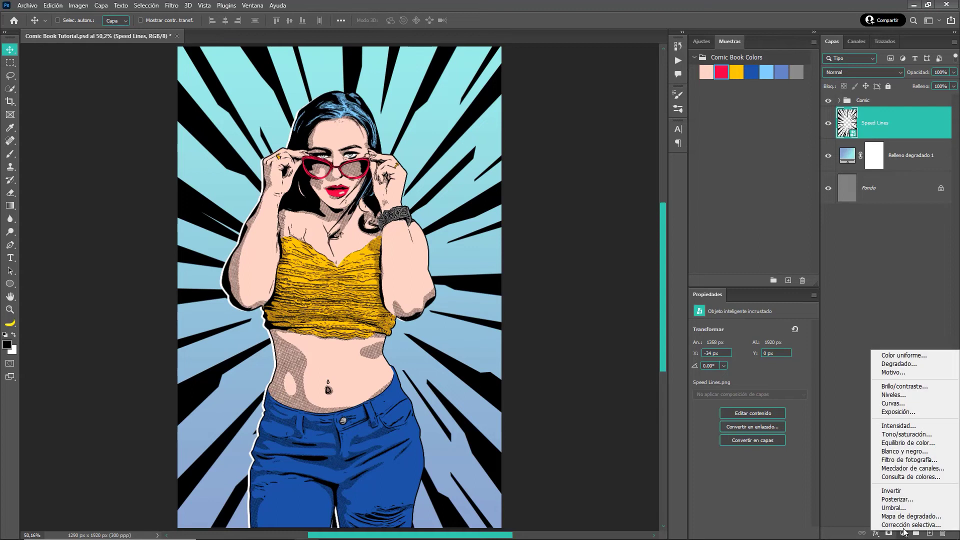
left_click(916, 356)
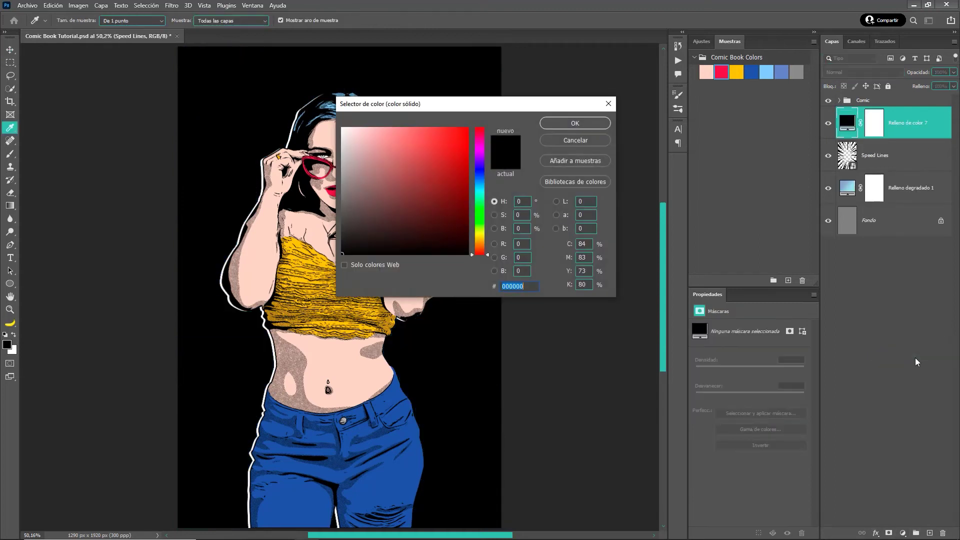
left_click(781, 72)
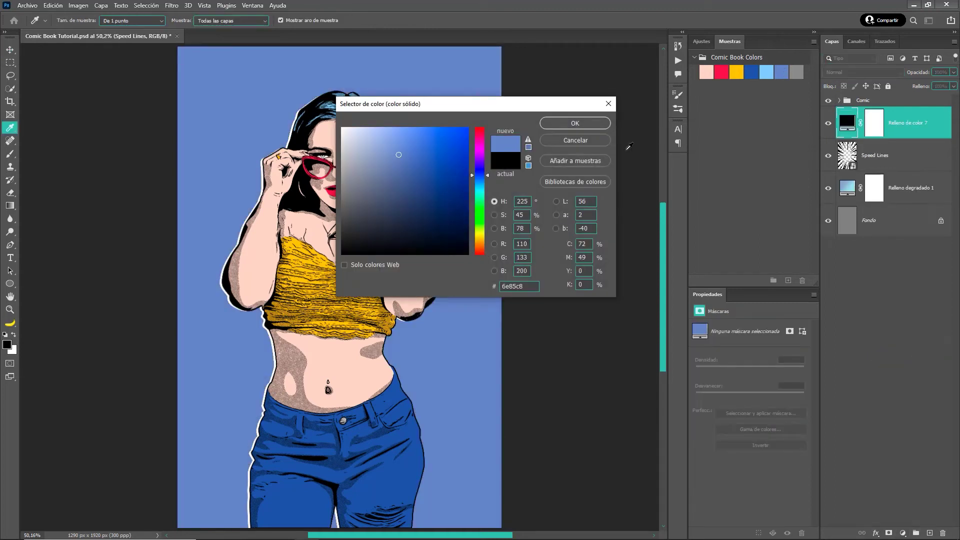
left_click(570, 122)
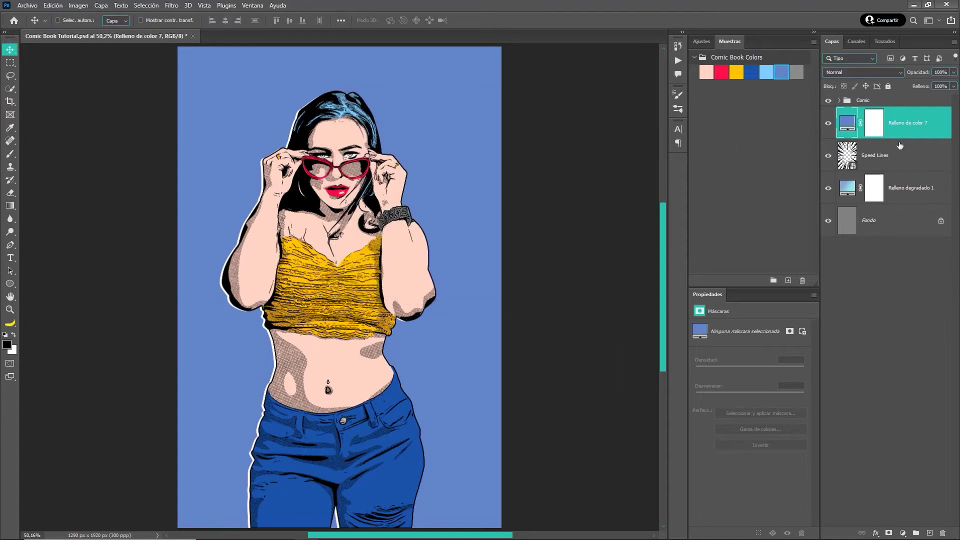
left_click(900, 138, "alt")
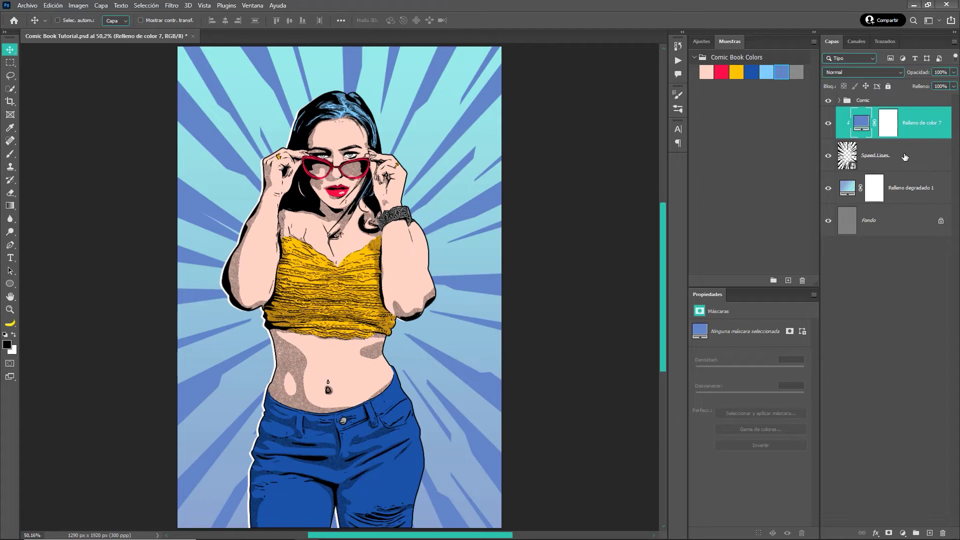
left_click(905, 157)
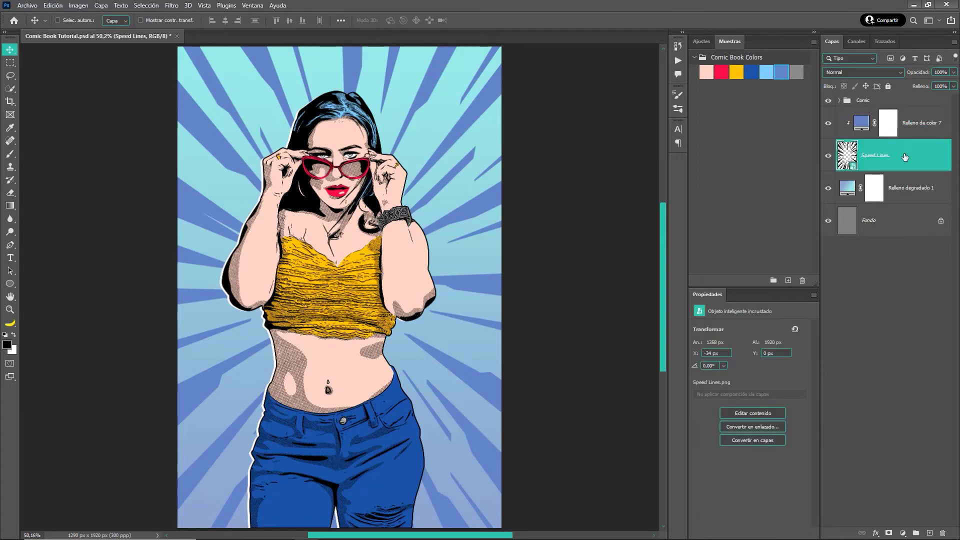
key("4")
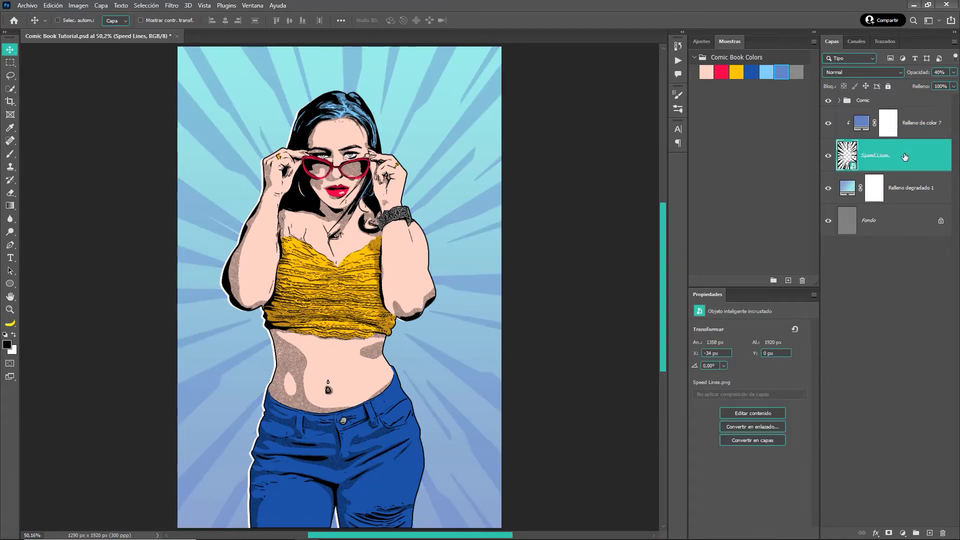
left_click(926, 134)
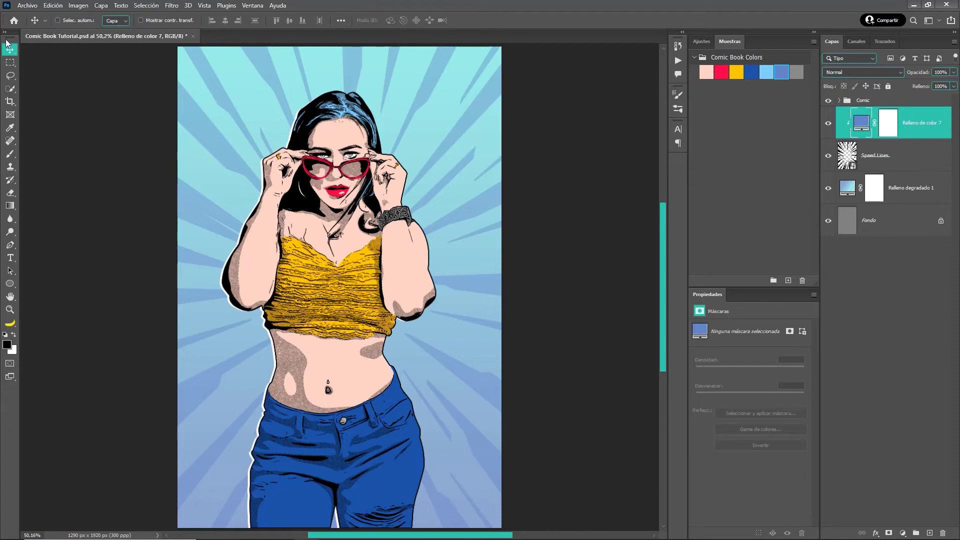
Step: Place the Ciudad skyline image at the bottom of the canvas
left_click(28, 5)
left_click(75, 200)
left_click(484, 340)
left_click_drag(483, 340, 432, 457)
key("Return")
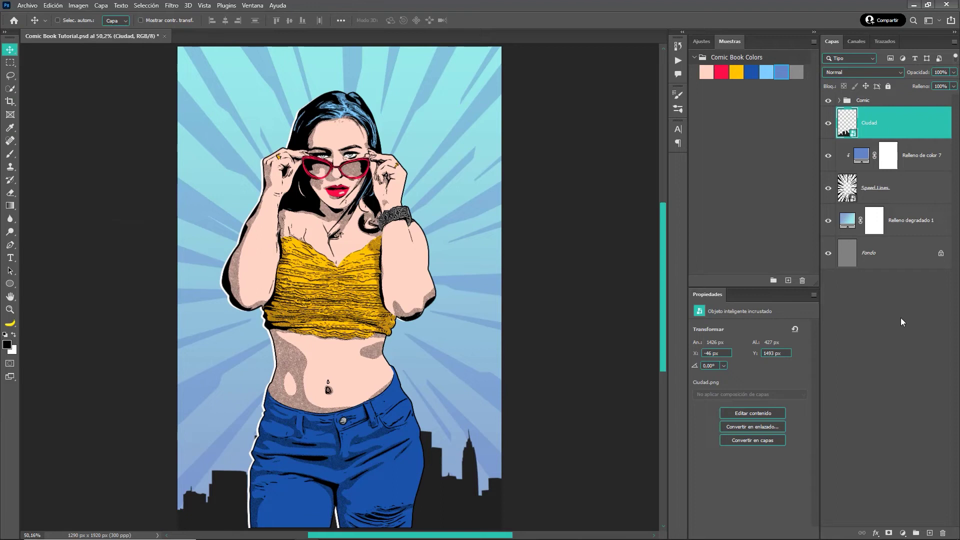
Step: Draw a large yellow circle behind the woman with the Ellipse tool
key("u")
left_click_drag(247, 171, 458, 382)
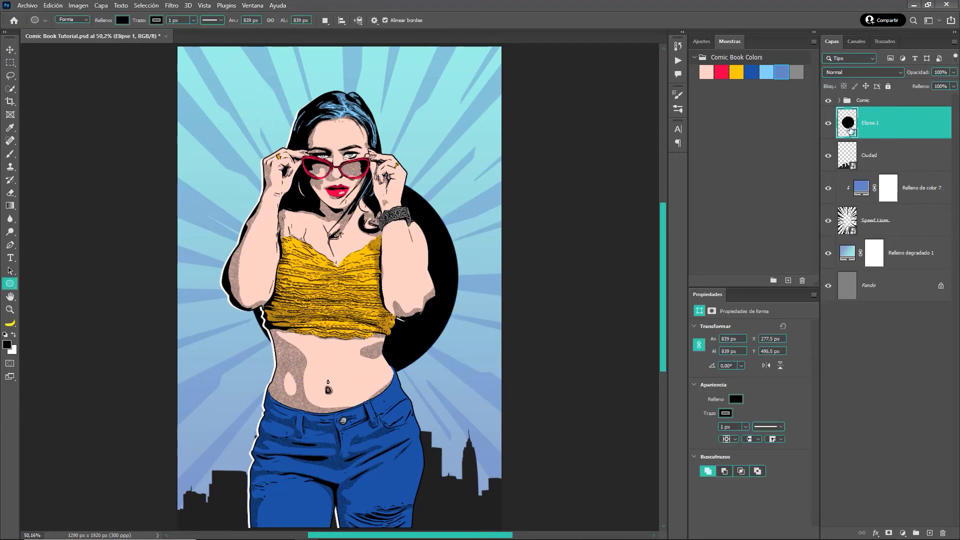
double_click(850, 129)
left_click(737, 71)
left_click(550, 115)
key("v")
left_click_drag(443, 262, 428, 264)
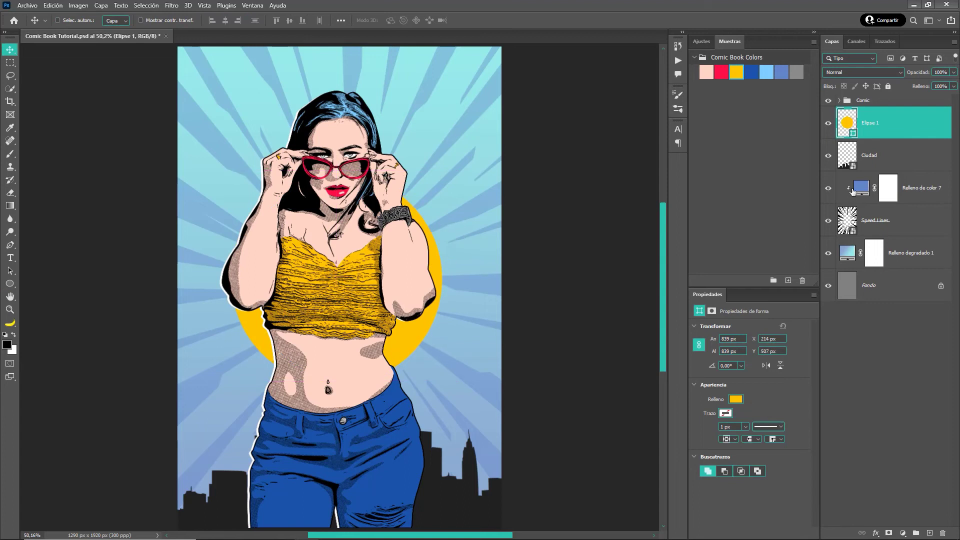
Step: Group the background layers and name the group Fondo
left_click(910, 267, "shift")
key("ctrl+g")
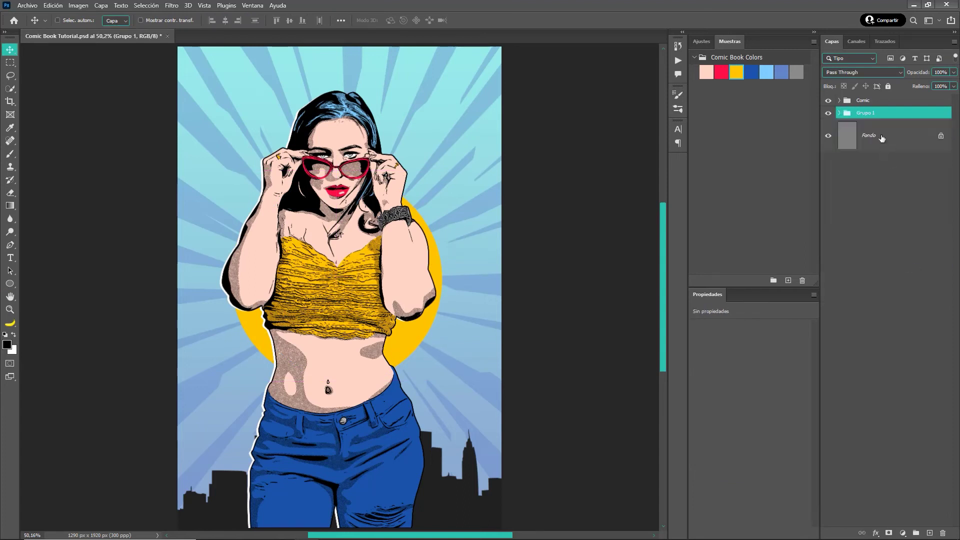
double_click(865, 112)
type("F")
key("Return")
key("t")
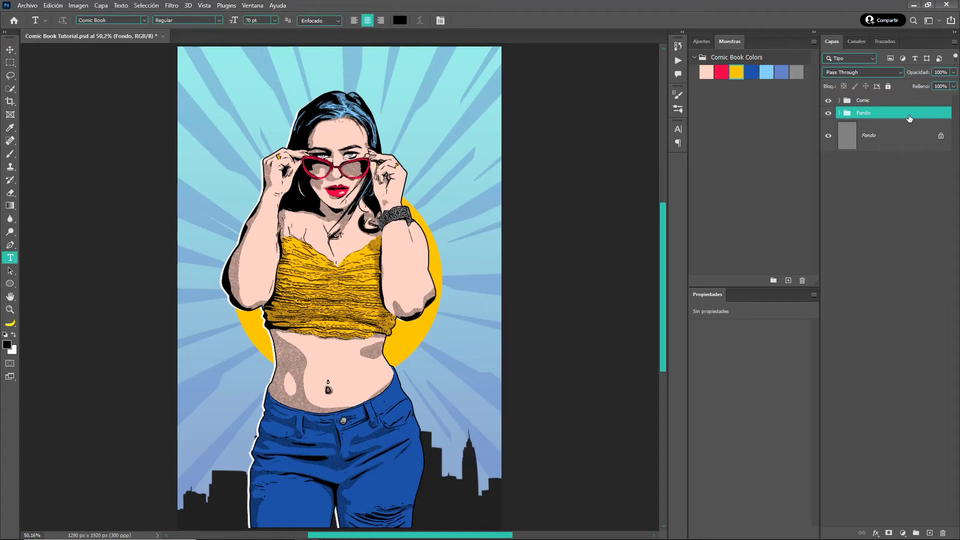
Step: Set the type colour to bright red and the font to Avengeance Heroic Avenger
left_click(399, 20)
left_click_drag(453, 157, 487, 117)
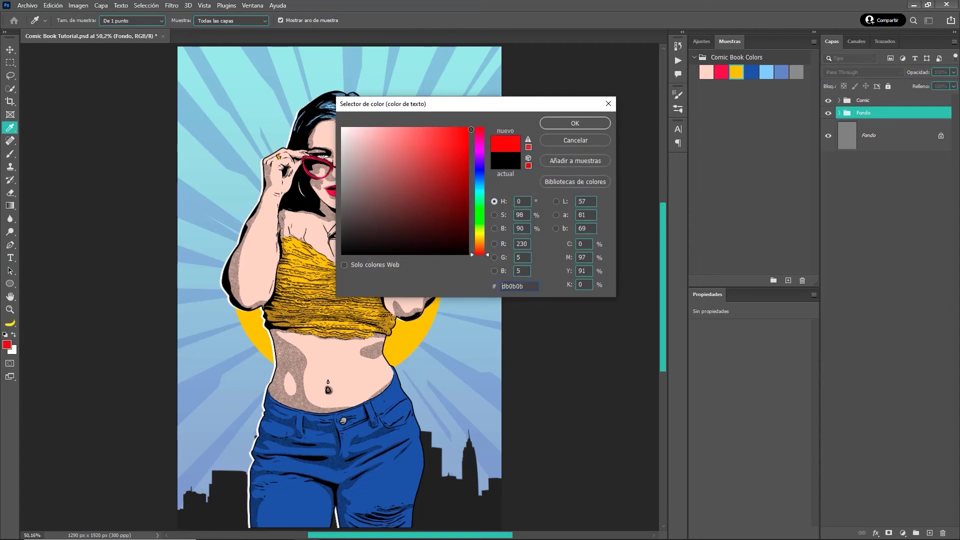
left_click(562, 123)
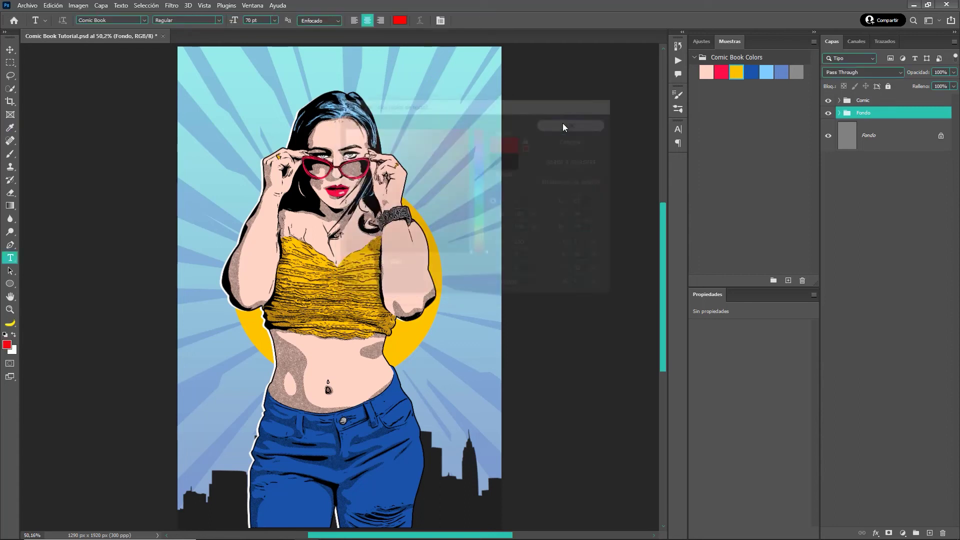
left_click(681, 129)
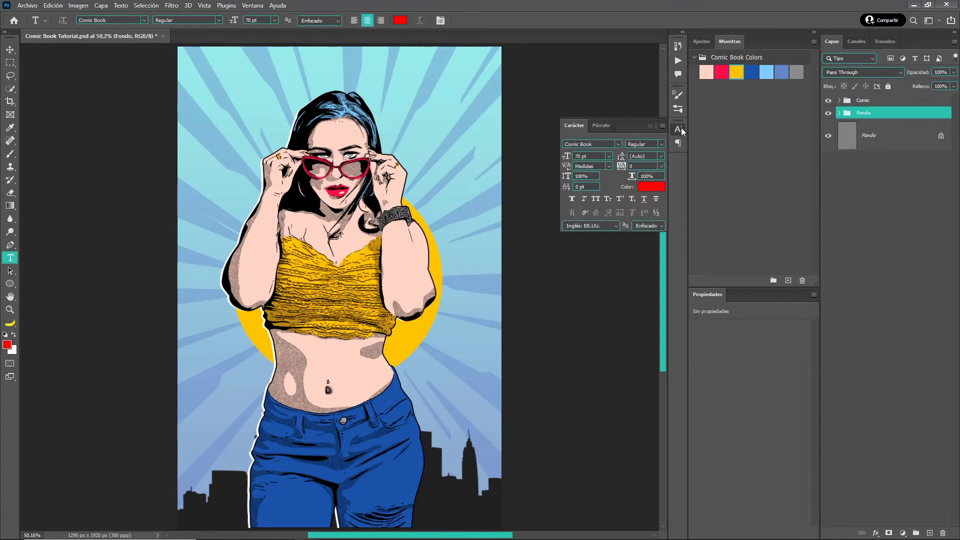
left_click(618, 144)
left_click(612, 183)
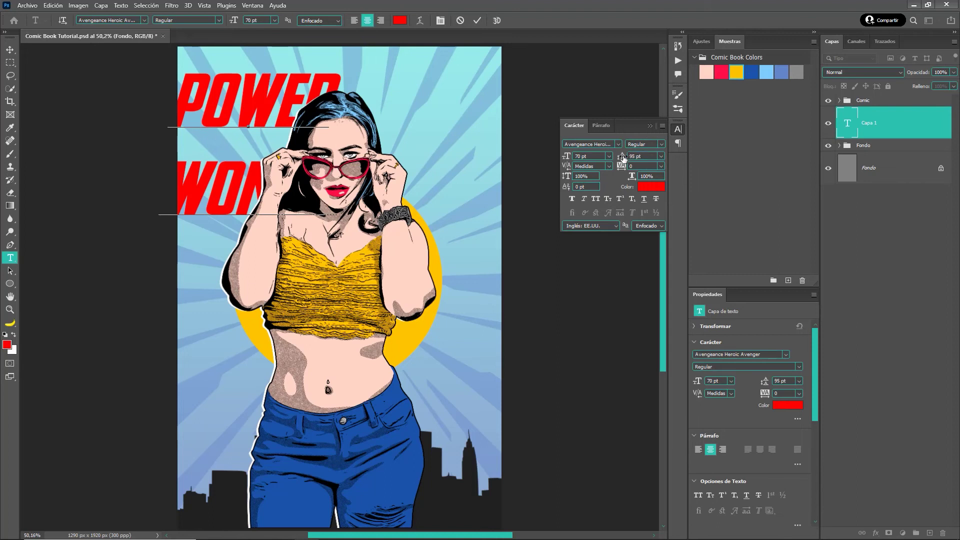
Step: Finish the POWER WOMAN title, tighten its leading to 55 pt, and move it right
key("ctrl+Return")
left_click_drag(623, 157, 603, 158)
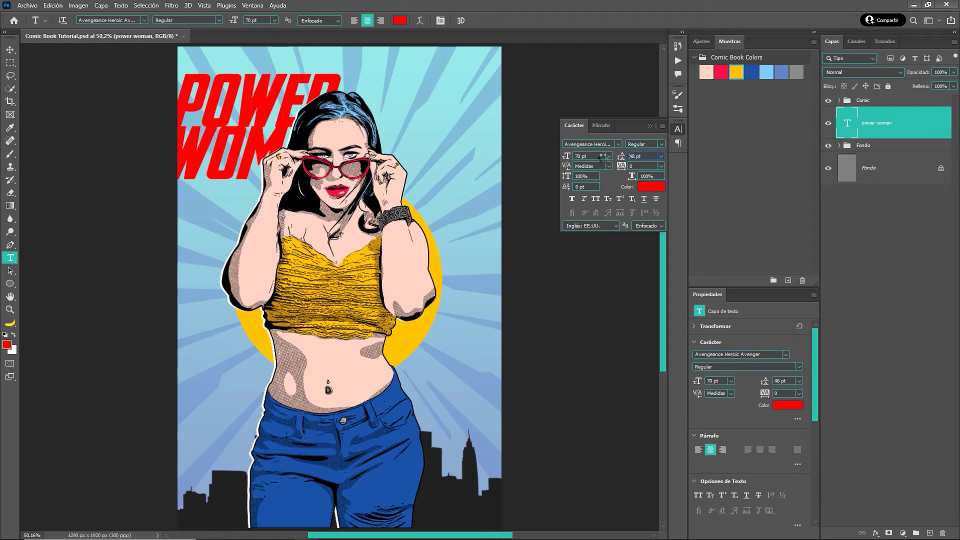
left_click(10, 49)
left_click_drag(295, 96, 366, 93)
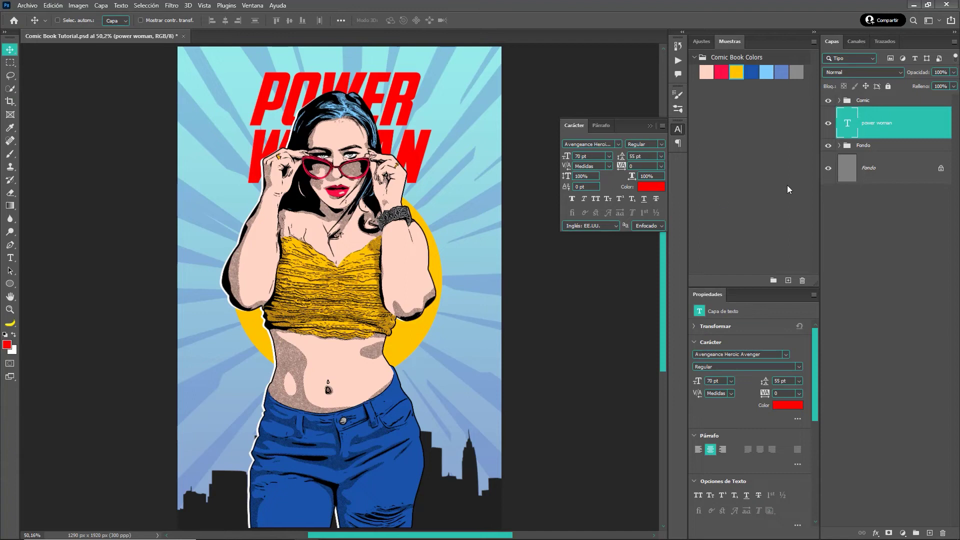
Step: Duplicate the Comic group as Comic copia, hide the original, and convert the copy to a smart object
left_click(893, 103)
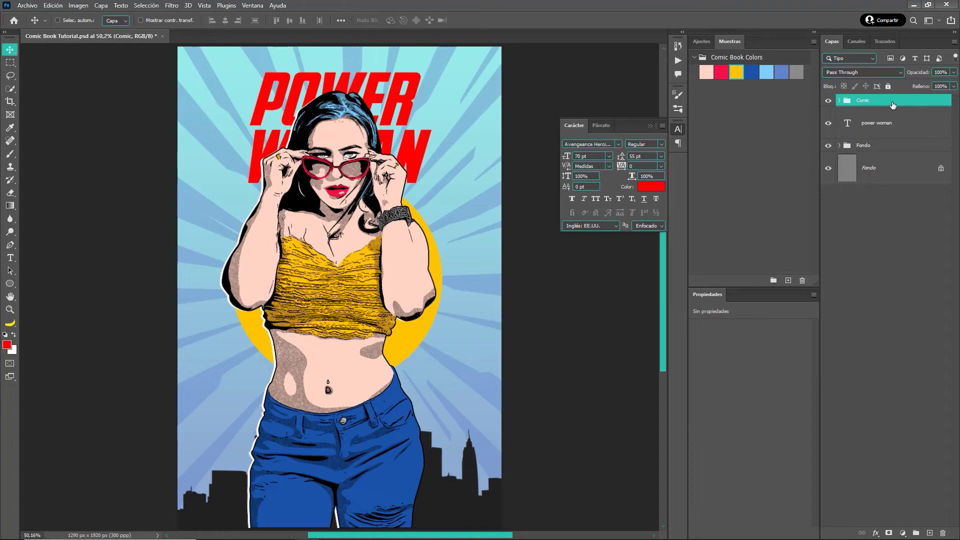
key("ctrl+j")
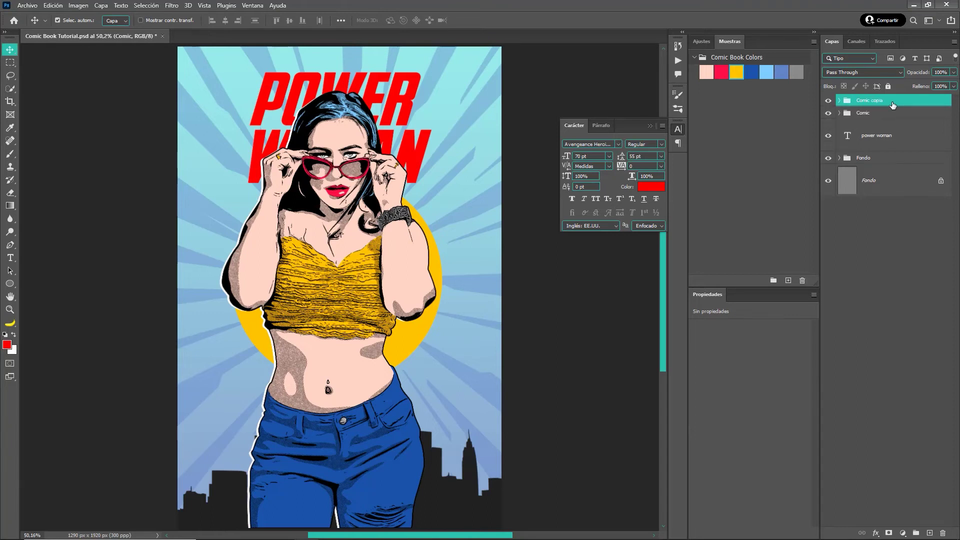
left_click(829, 114)
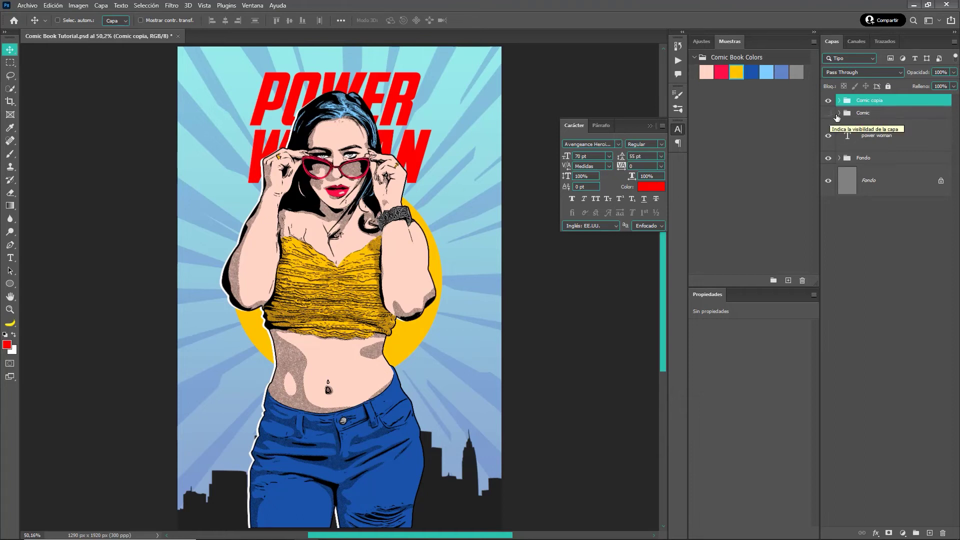
right_click(889, 104)
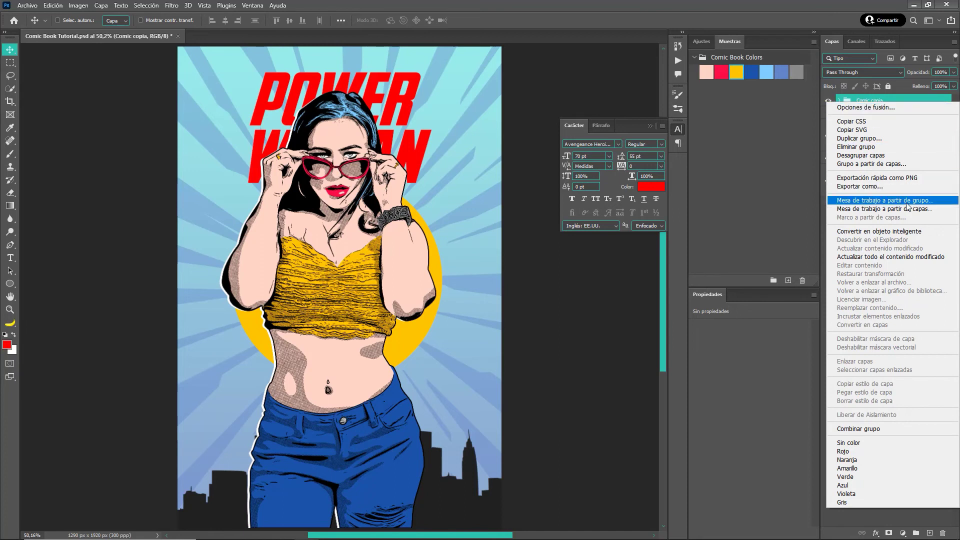
left_click(921, 230)
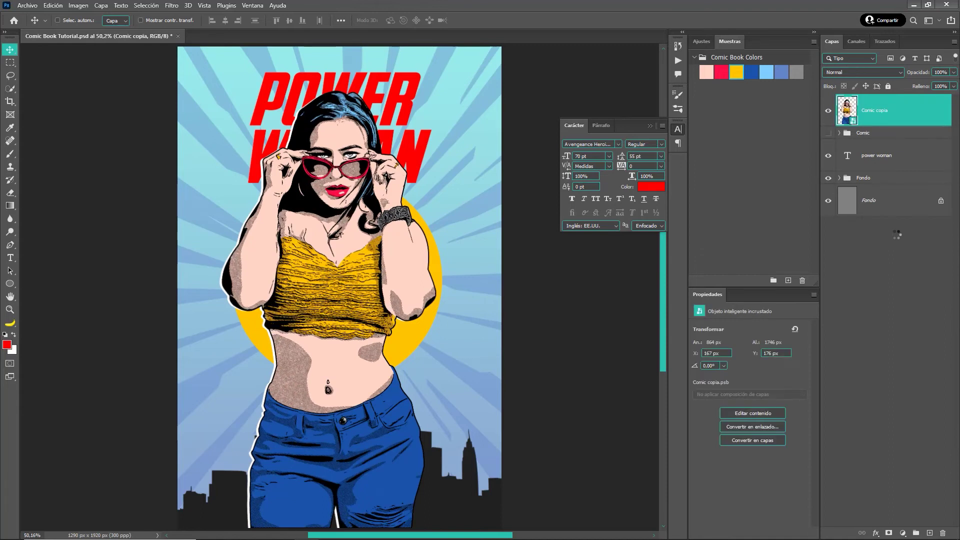
Step: Scale Comic copia to about 89.9% and move the woman up-left over the yellow circle
key("ctrl+t")
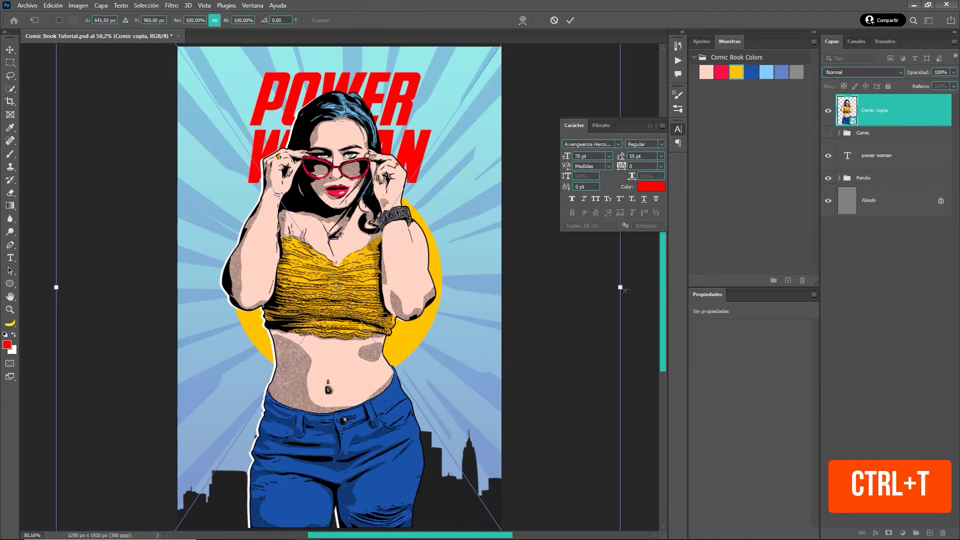
left_click_drag(621, 288, 607, 340)
left_click_drag(461, 338, 447, 319)
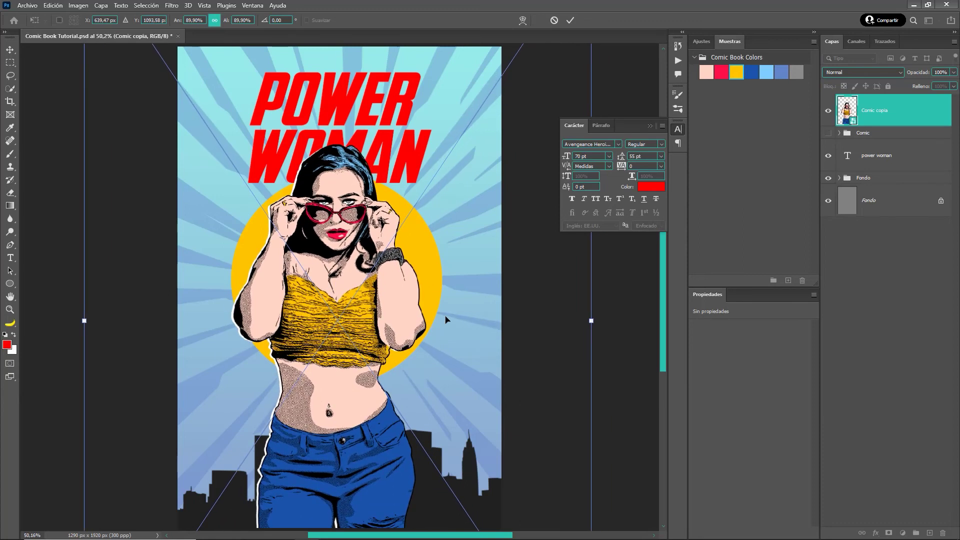
key("Return")
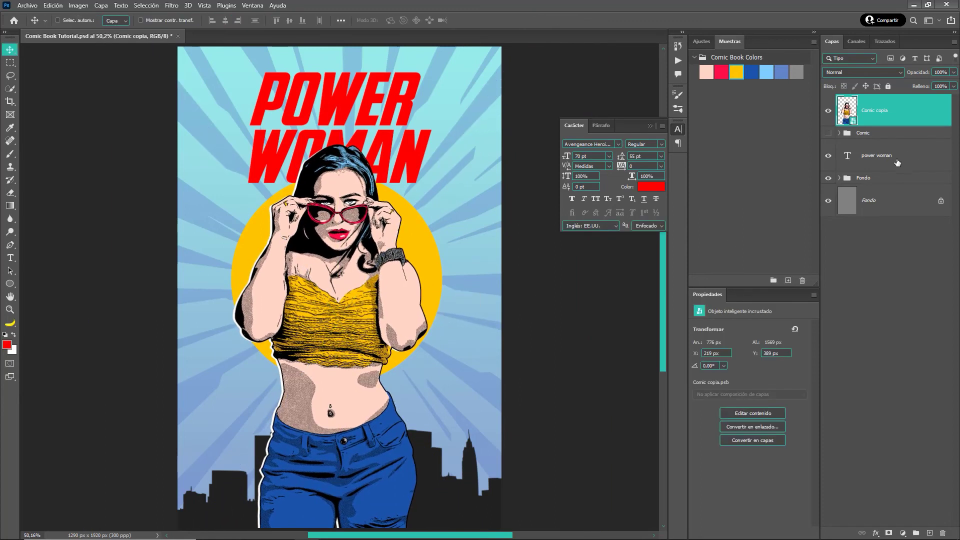
left_click(902, 158)
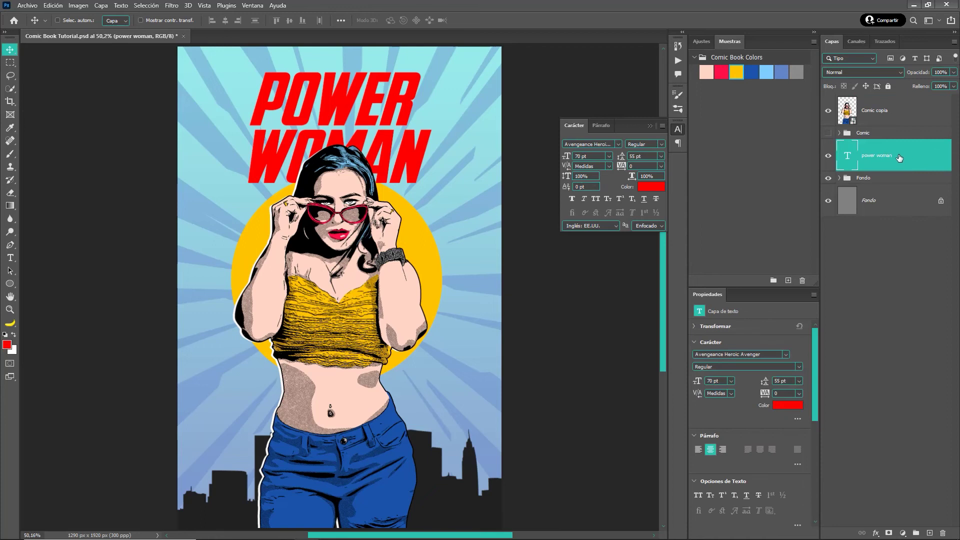
Step: Apply an Arco warp to the title with bend +10%, horizontal -30% and vertical 15%
key("t")
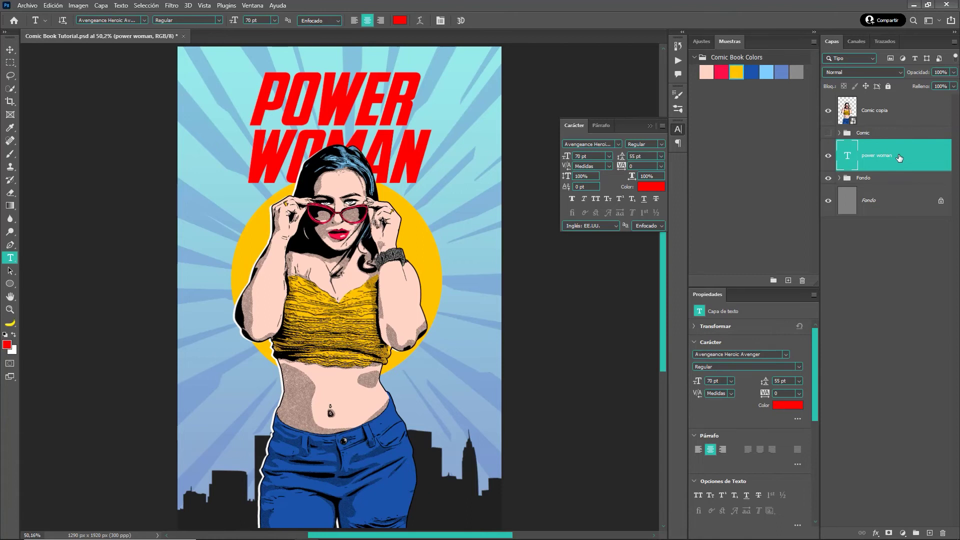
left_click(420, 22)
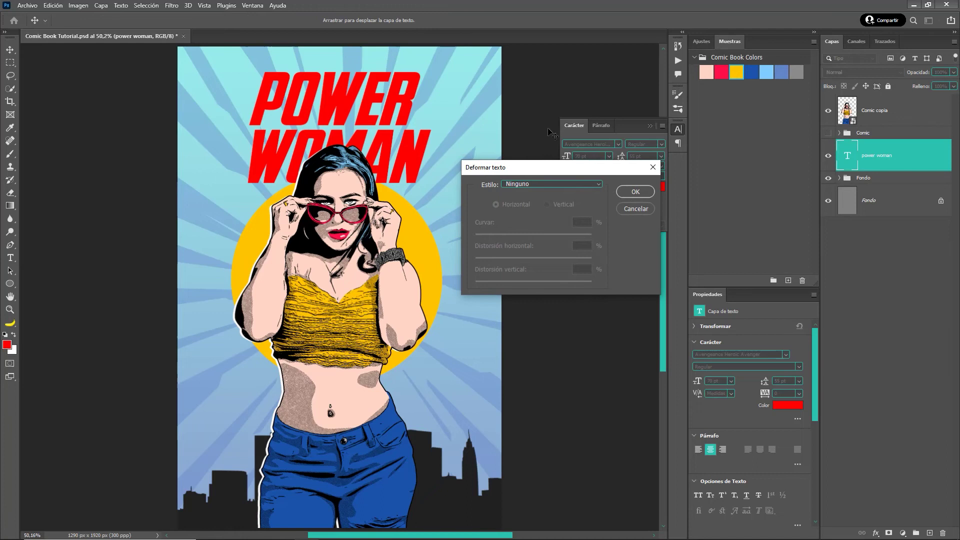
left_click(589, 184)
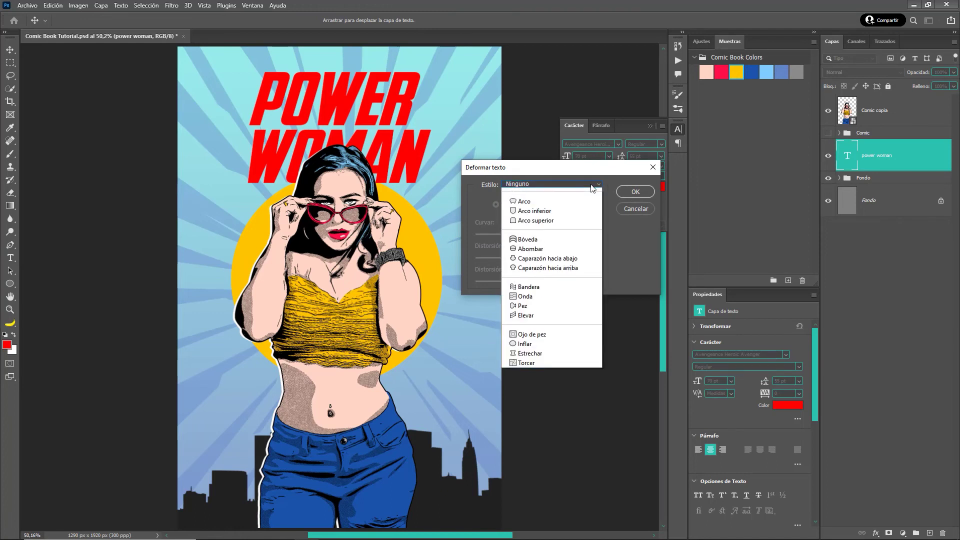
left_click(589, 212)
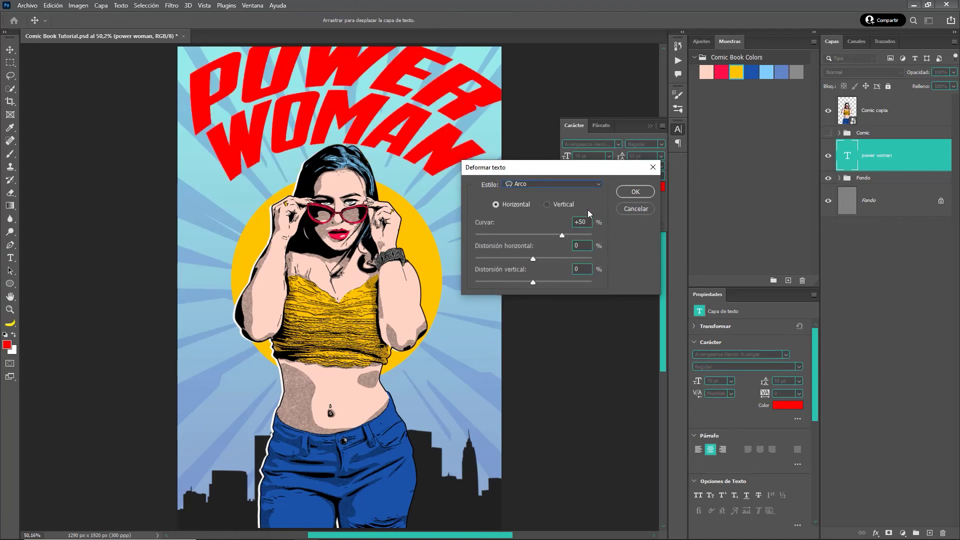
double_click(594, 222)
type("10")
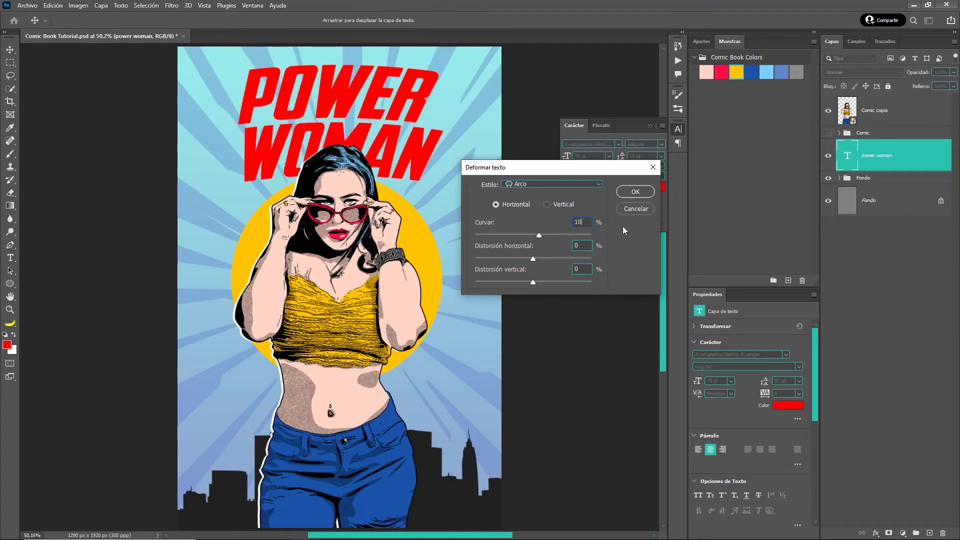
double_click(586, 245)
type("-3")
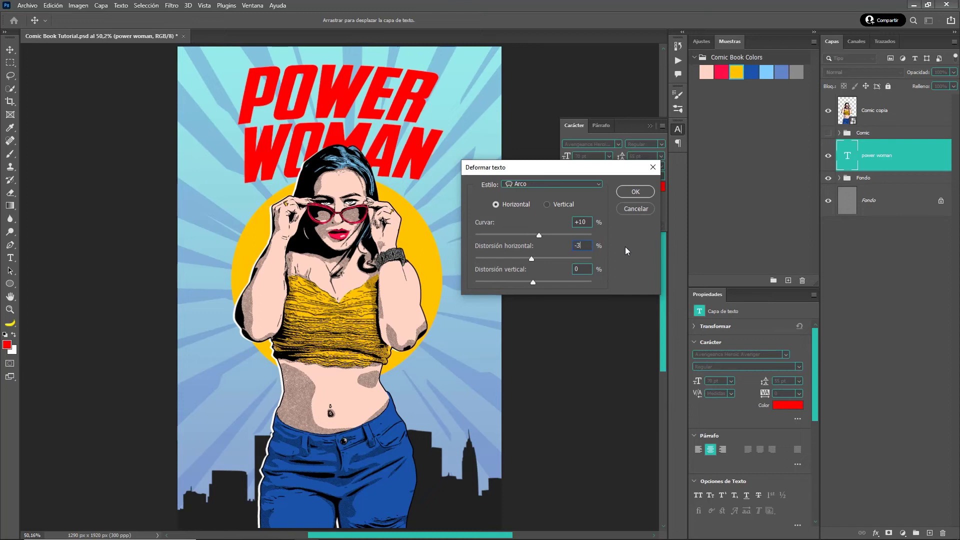
type("0")
key("Tab")
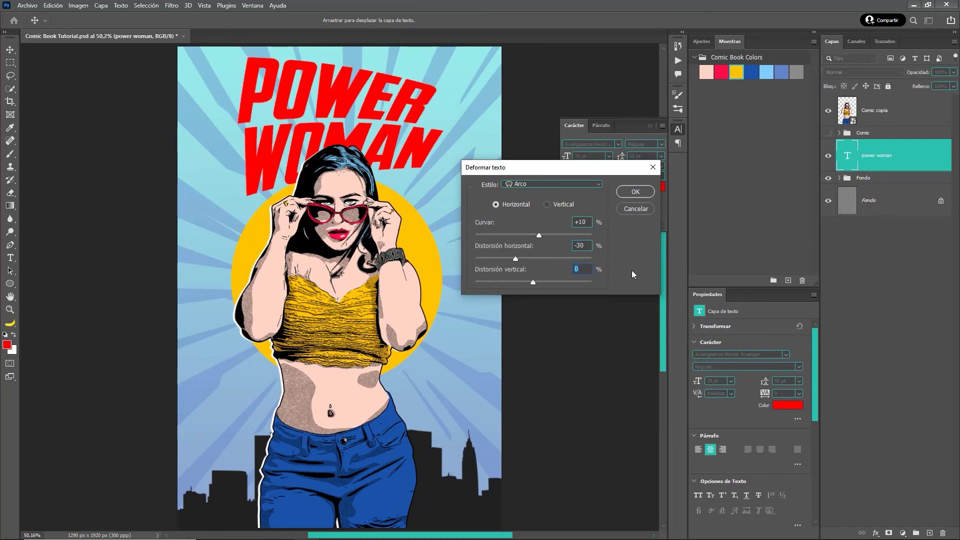
type("15")
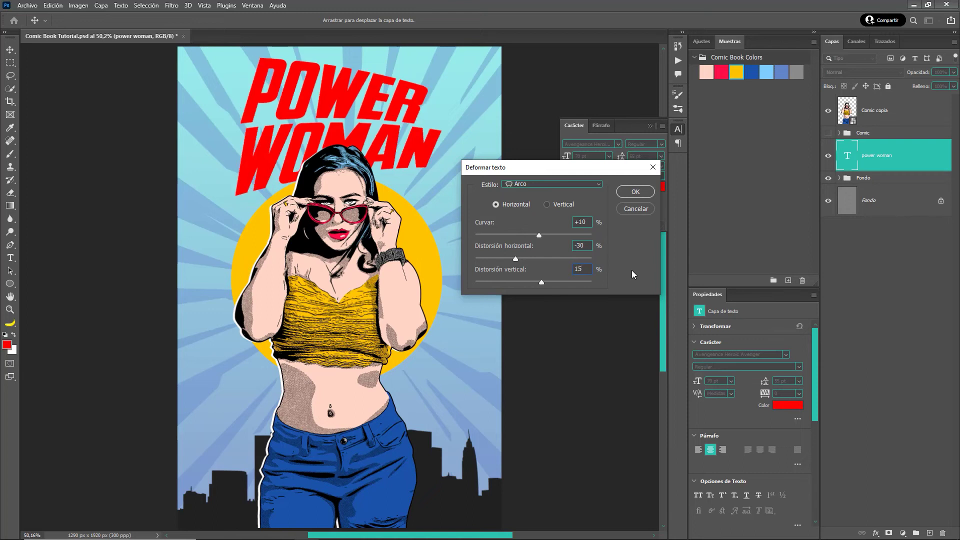
left_click(638, 193)
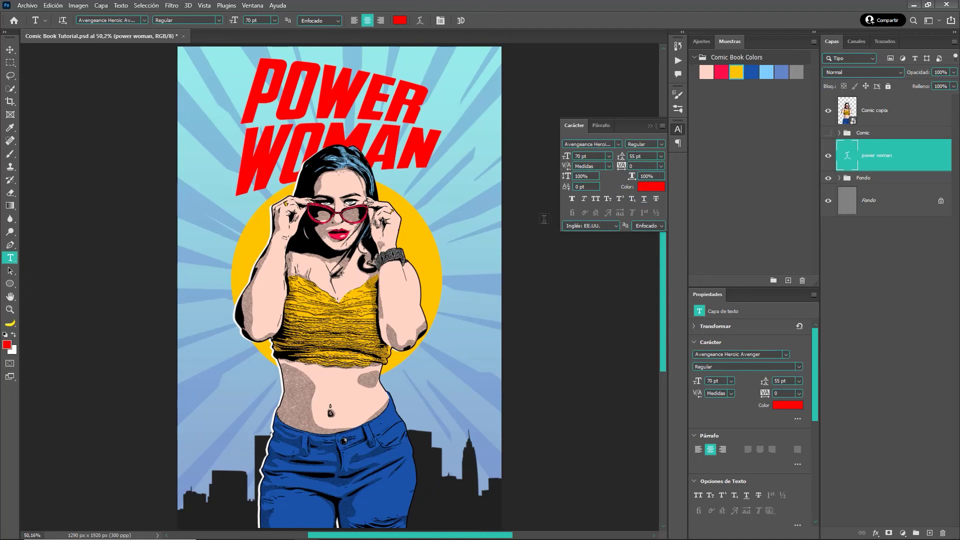
Step: Rotate the POWER WOMAN title about -10° so it rises to the right
key("ctrl+t")
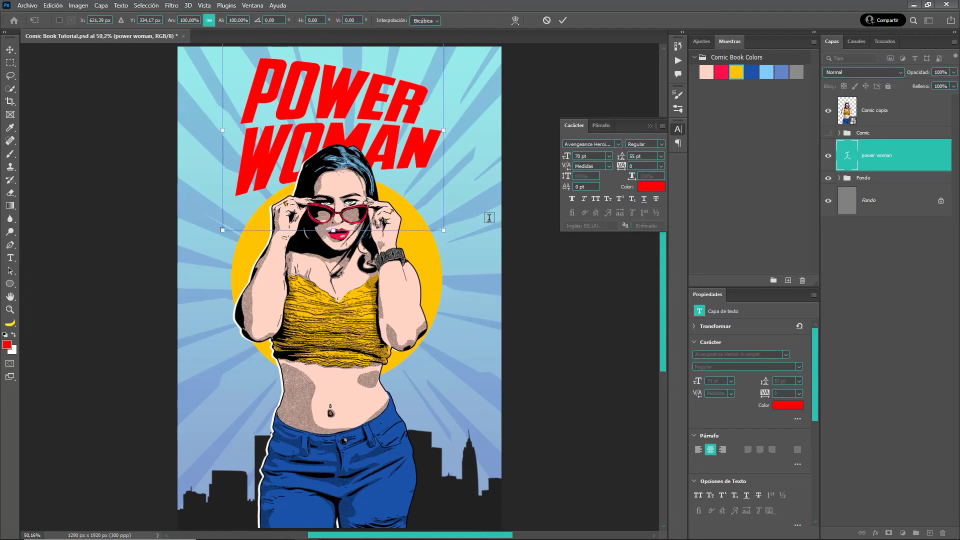
mouse_move(448, 246)
left_mouse_down()
mouse_move(458, 219)
mouse_move(440, 180)
left_mouse_up()
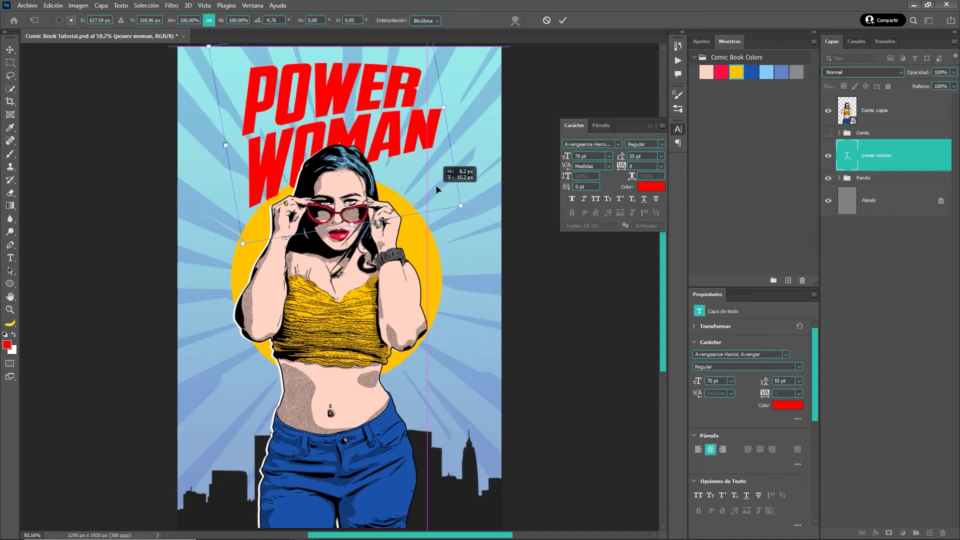
key("Return")
Step: Shrink the woman to about 84% and move the yellow circle up behind her
left_click(902, 122)
key("ctrl+t")
left_click_drag(405, 302, 403, 311)
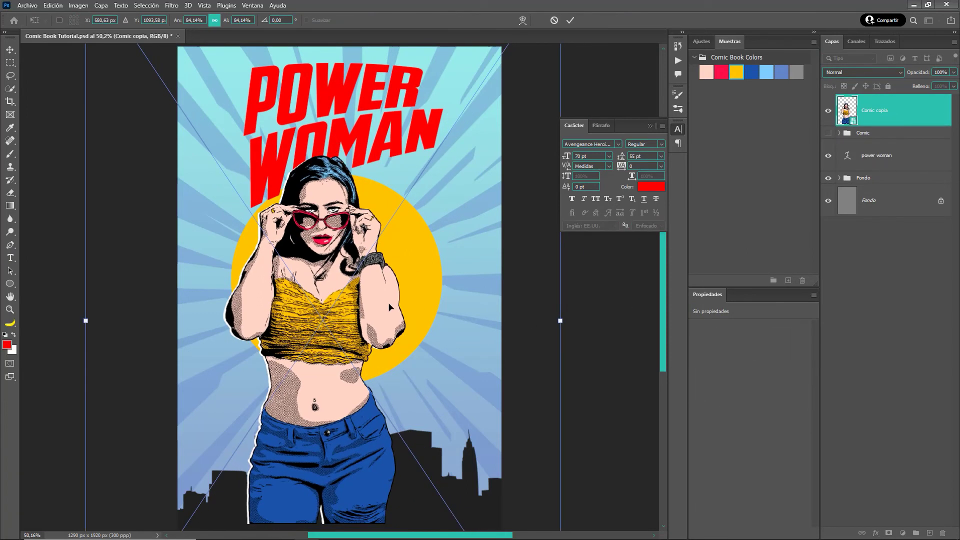
key("Return")
key("v")
left_click_drag(432, 256, 436, 232)
Step: Collapse the Fondo group and select the power woman title layer
left_click(890, 363)
left_click(905, 167)
left_click(890, 363)
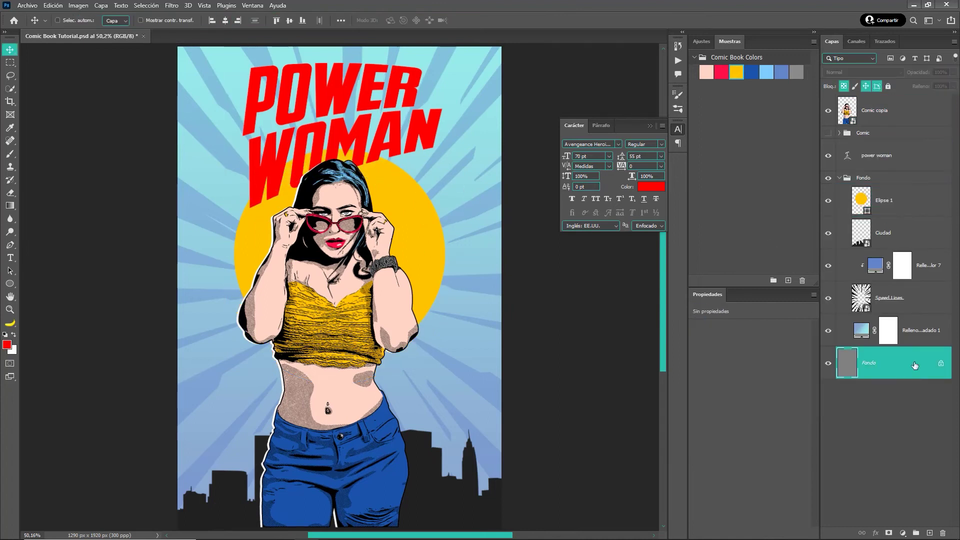
left_click(839, 178)
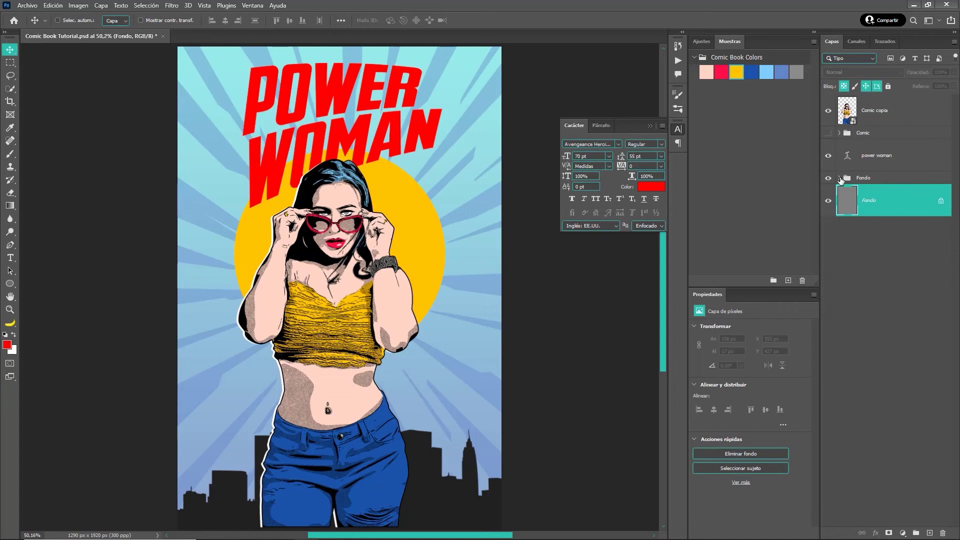
left_click(918, 157)
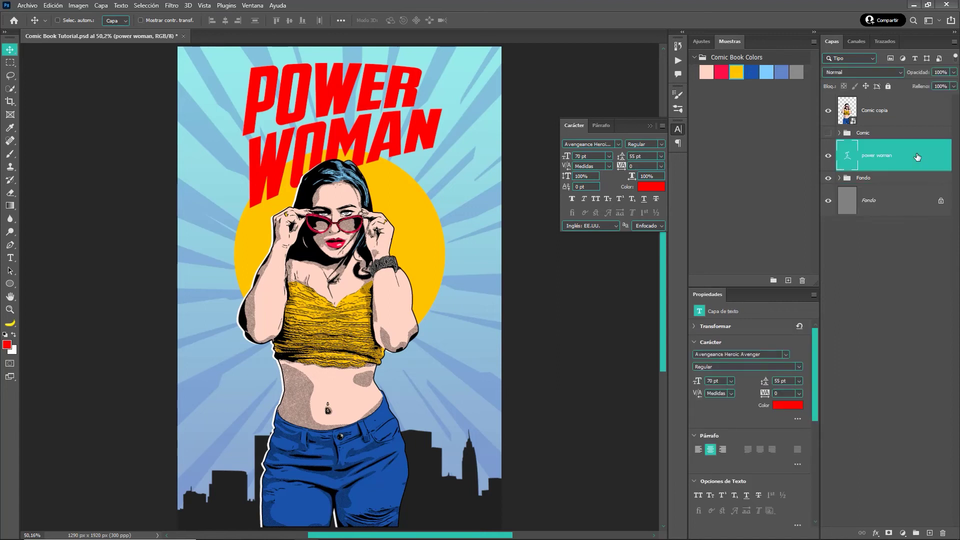
Step: Enable a Trazo outline and a Sombra paralela drop shadow on the title
right_click(917, 157)
key("Escape")
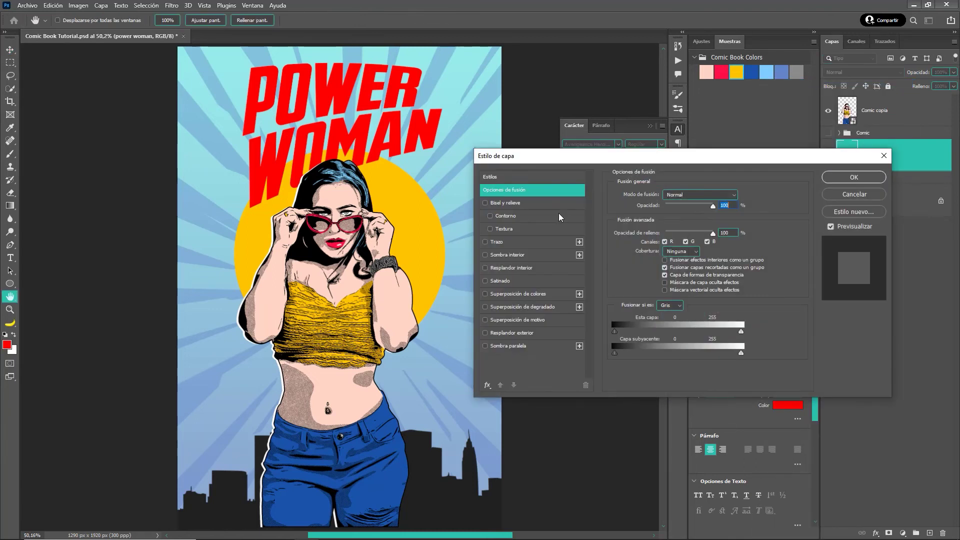
left_click(515, 241)
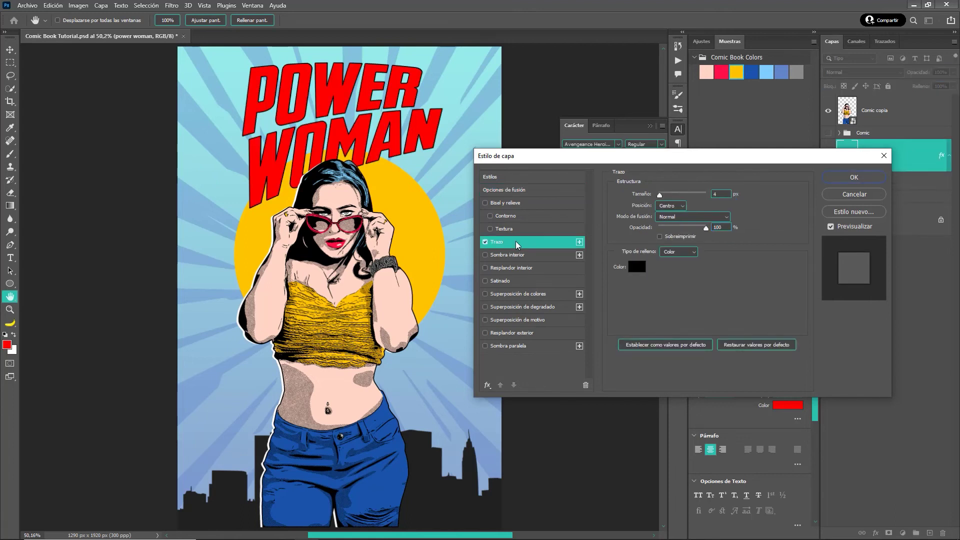
left_click(520, 344)
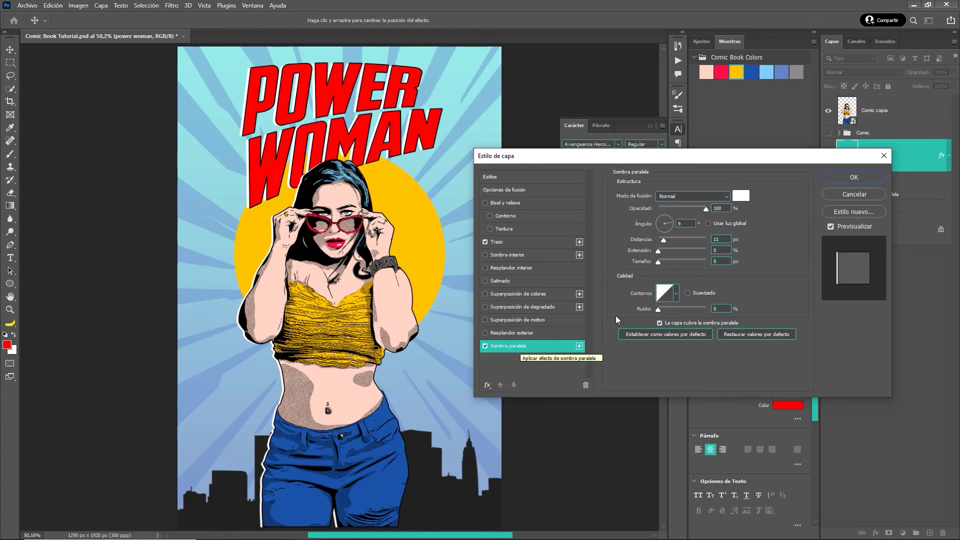
Step: Make the drop shadow black at 53° with 18 px distance and apply the styles
left_click(413, 144)
left_click_drag(412, 144, 414, 149)
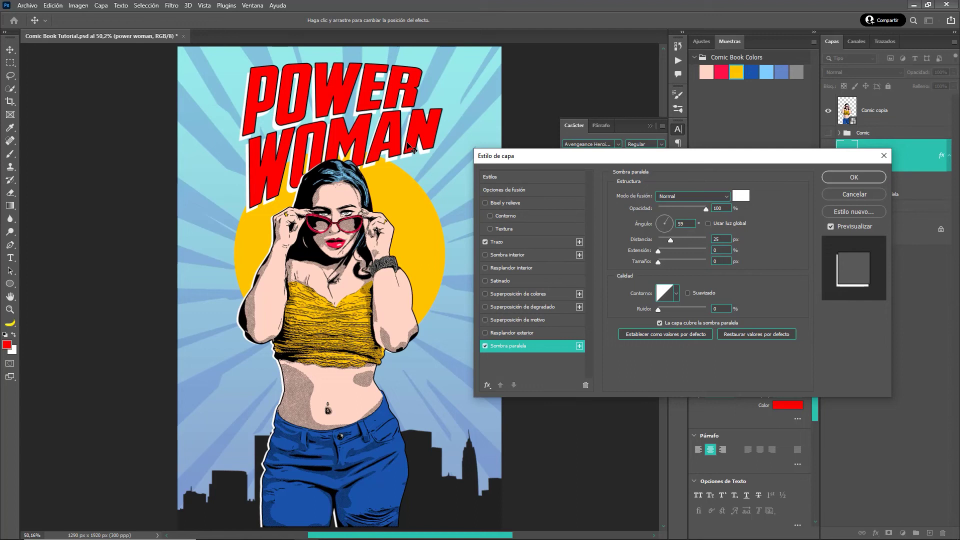
left_click(740, 196)
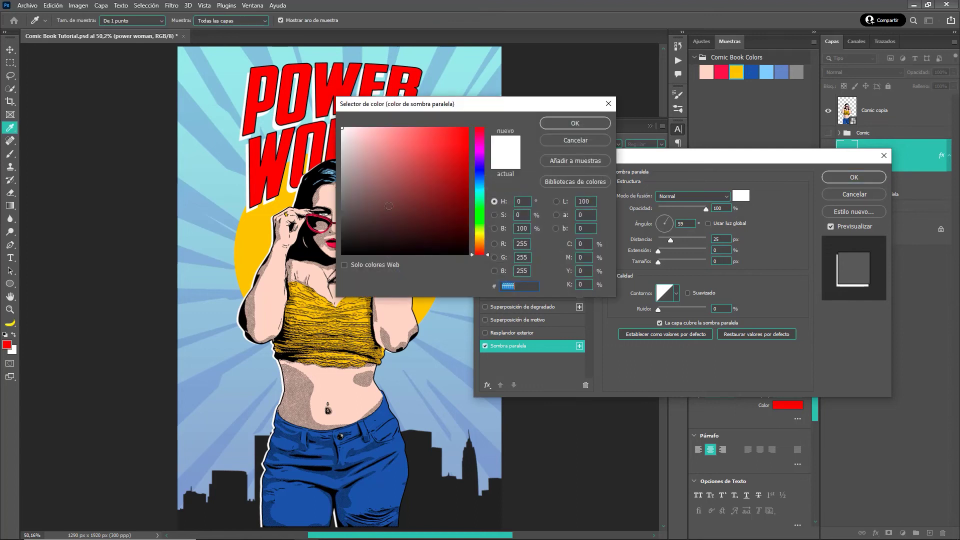
left_click_drag(360, 206, 342, 255)
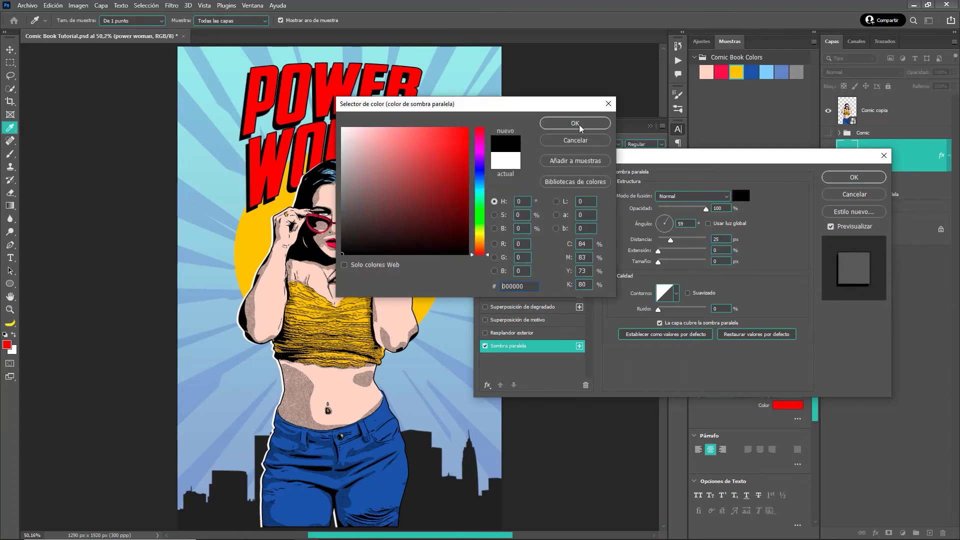
left_click(575, 124)
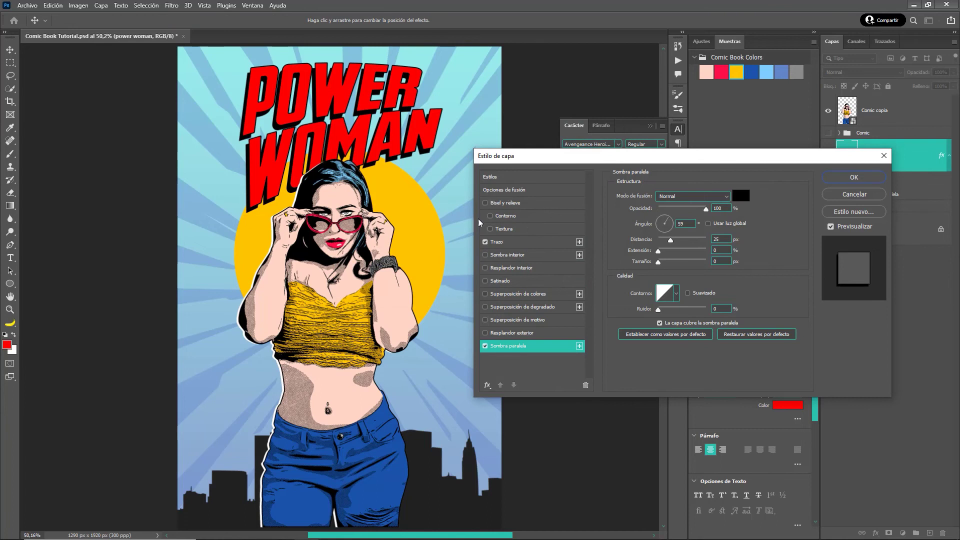
left_click_drag(359, 155, 358, 154)
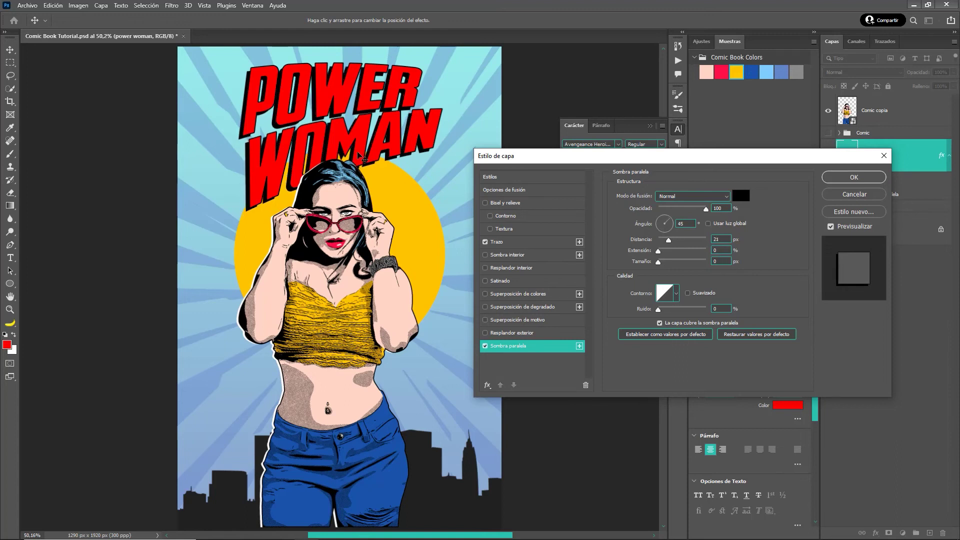
left_click_drag(358, 155, 360, 157)
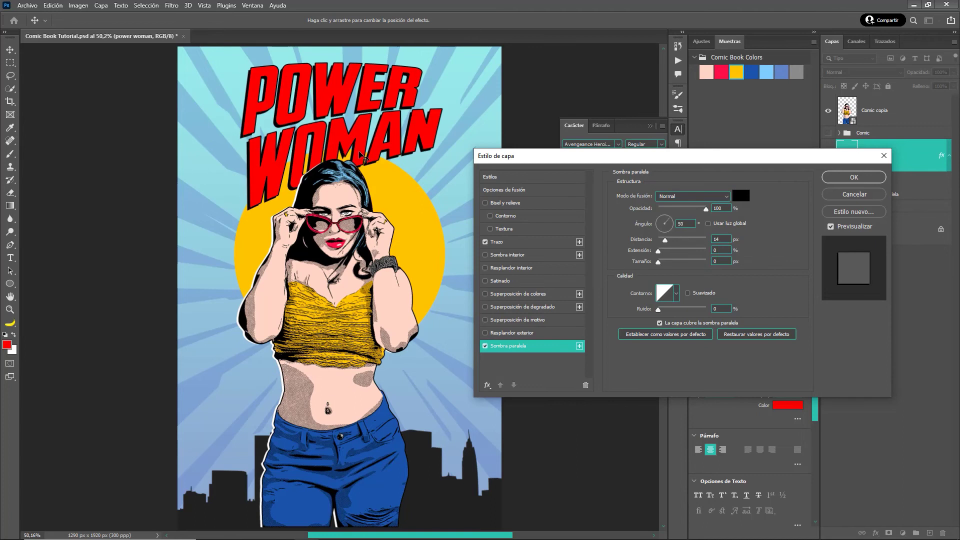
key("Return")
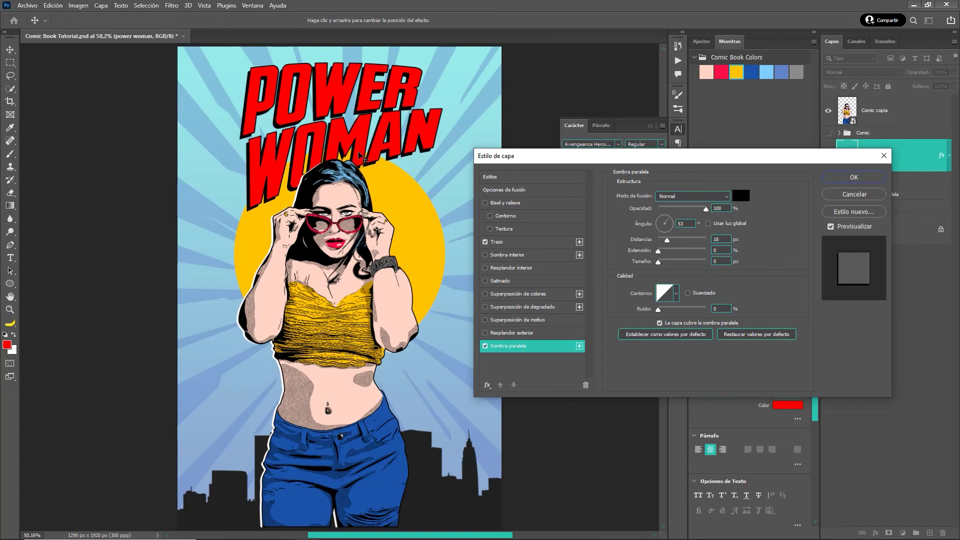
left_click(848, 182)
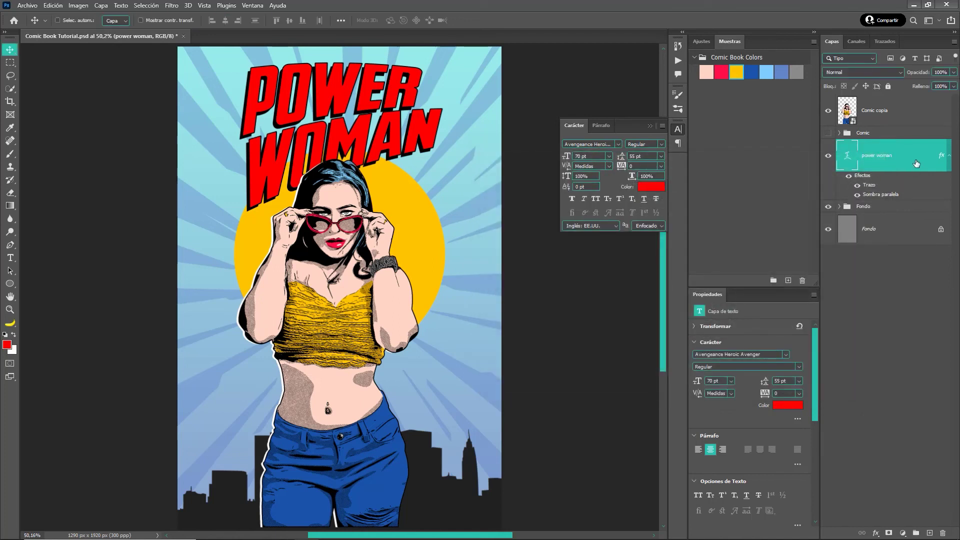
Step: Place the Globo speech-bubble file embedded, scaled down beside the woman's face
left_click(949, 157)
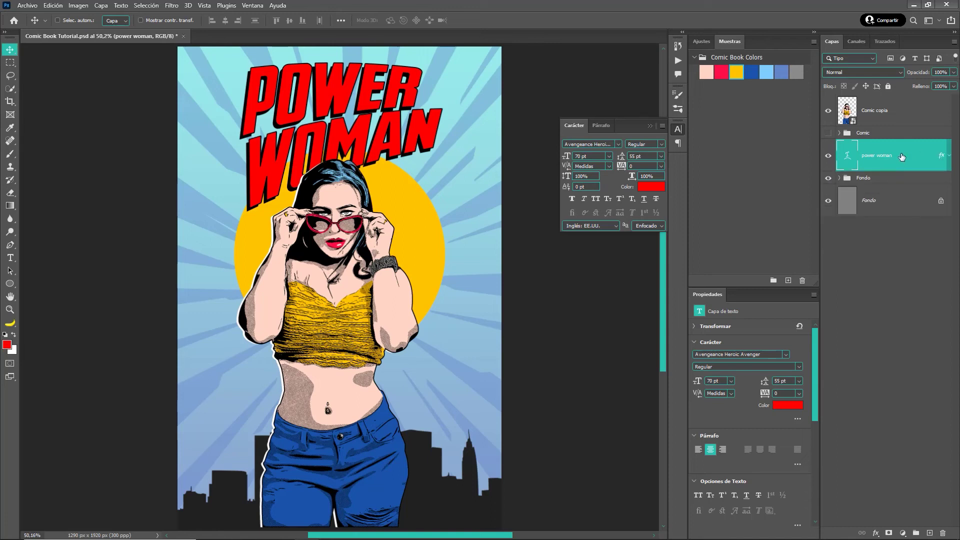
left_click(910, 116)
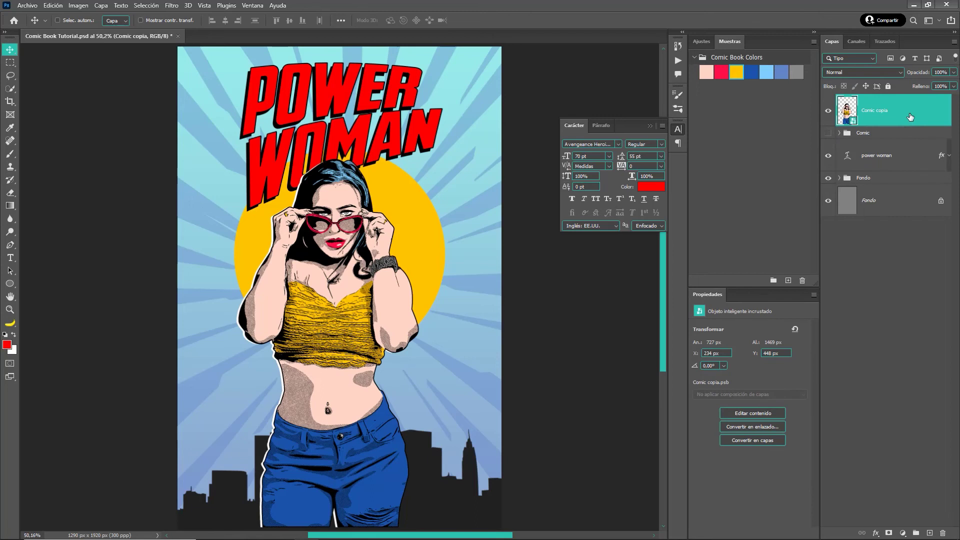
left_click(29, 6)
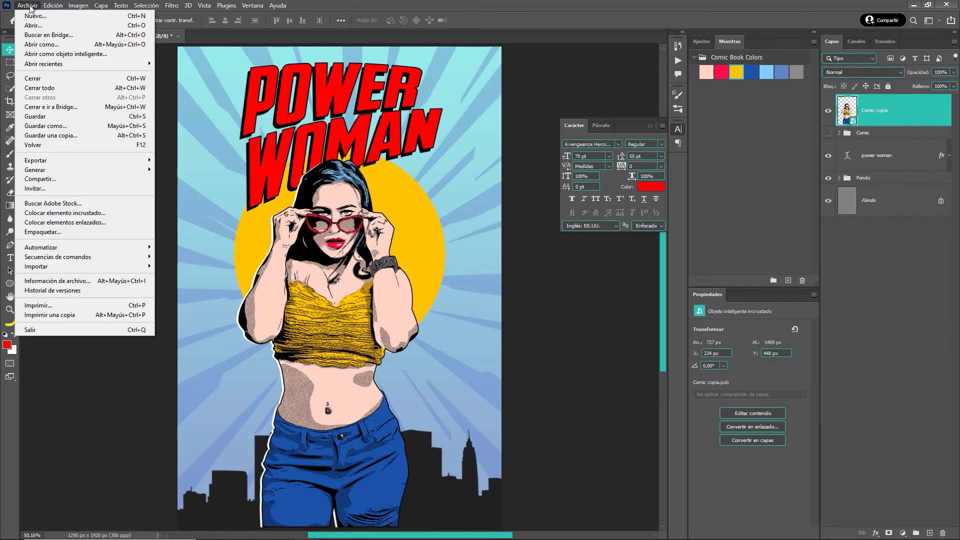
left_click(65, 213)
double_click(421, 177)
mouse_move(423, 243)
left_mouse_down()
mouse_move(360, 280)
mouse_move(450, 225)
left_mouse_up()
key("Return")
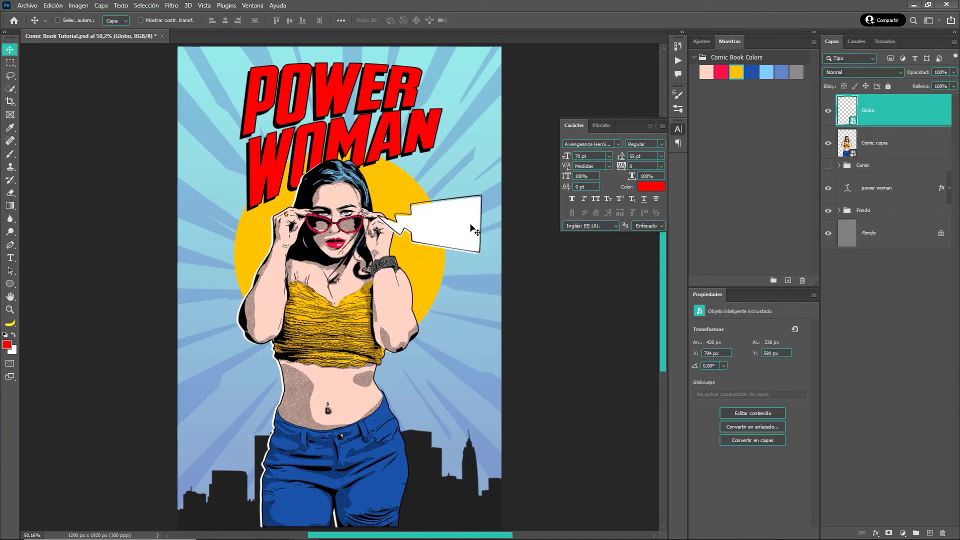
Step: Type the 9 pt two-line caption 'Photoshop / no comment tutoriales semanales!'
type("9")
key("Return")
key("t")
left_click(438, 280)
type("Photoshop")
key("Return")
type("no co")
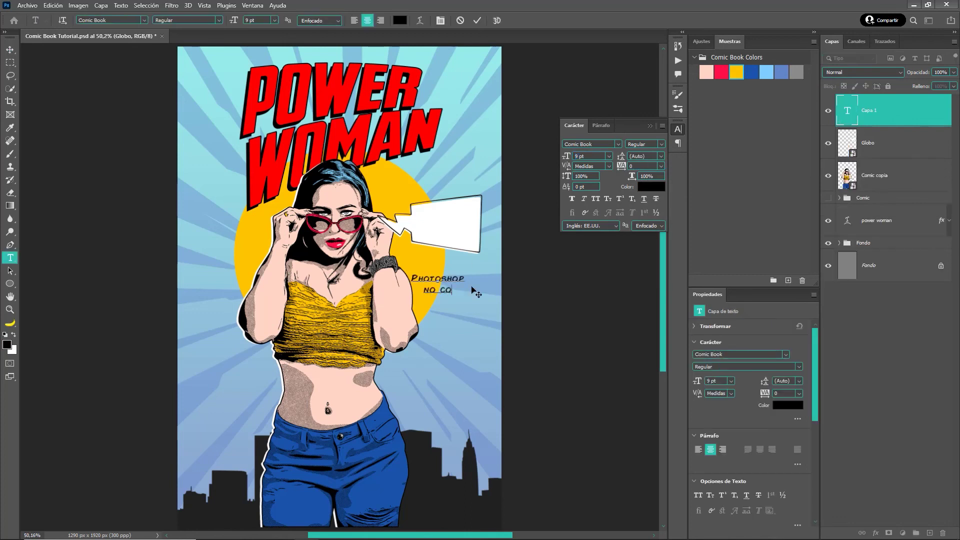
type("mment tutoriales semanales!")
key("ctrl+Return")
Step: Move the caption inside the speech bubble and set its leading to 8 pt
key("v")
left_click_drag(445, 296, 455, 226)
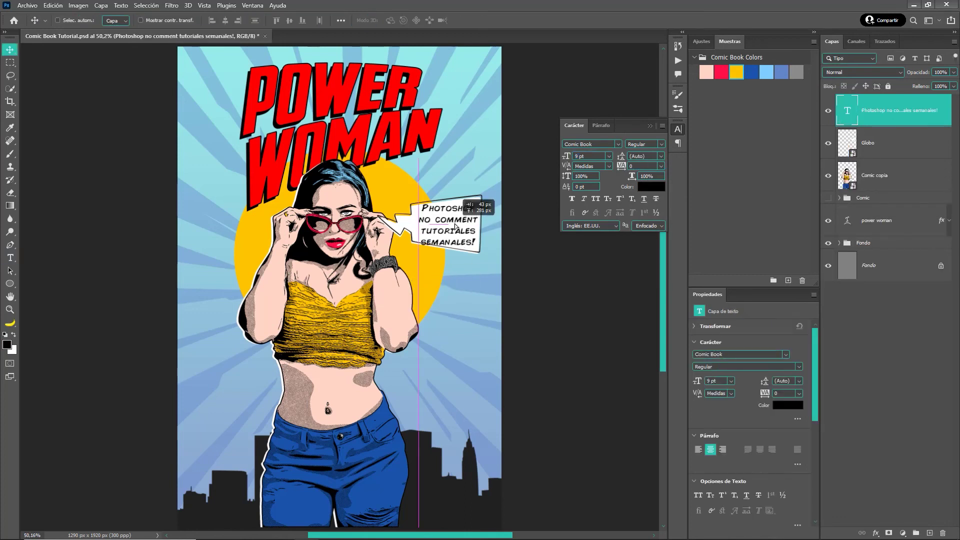
left_click_drag(621, 156, 611, 156)
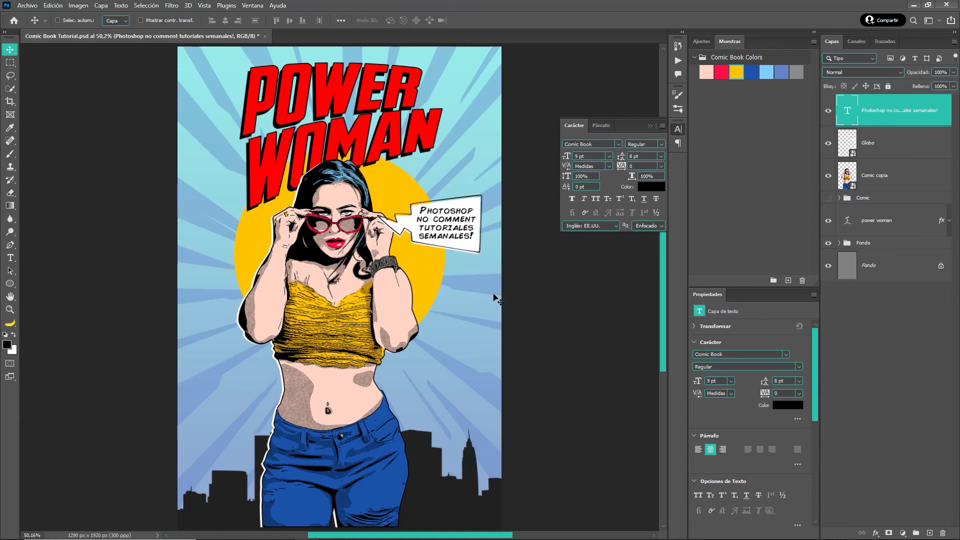
left_click(677, 129)
Step: Shift the woman 43 px right, name the bubble group Globo, and nudge the bubble right
left_click(880, 175)
left_click_drag(354, 287, 365, 289)
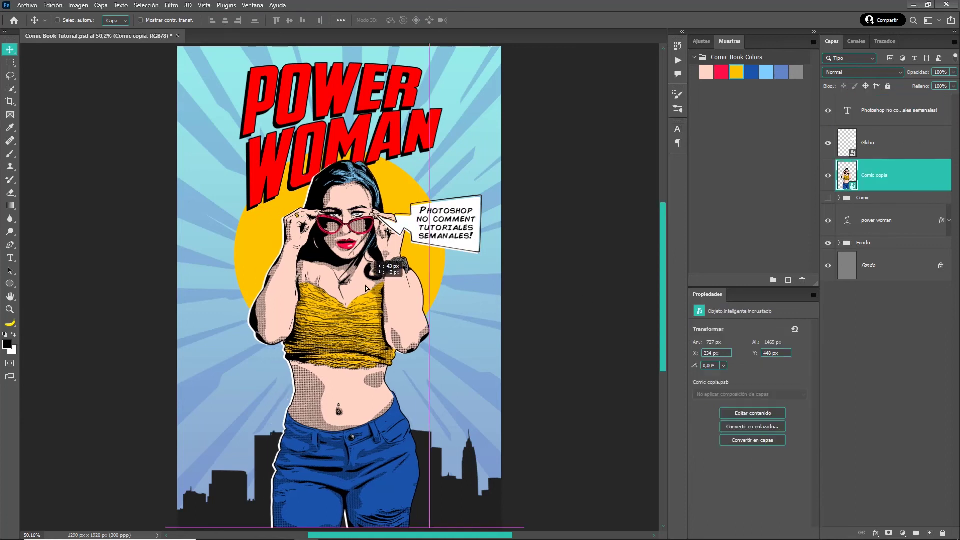
type("Globo")
key("Return")
left_click_drag(477, 246, 481, 246)
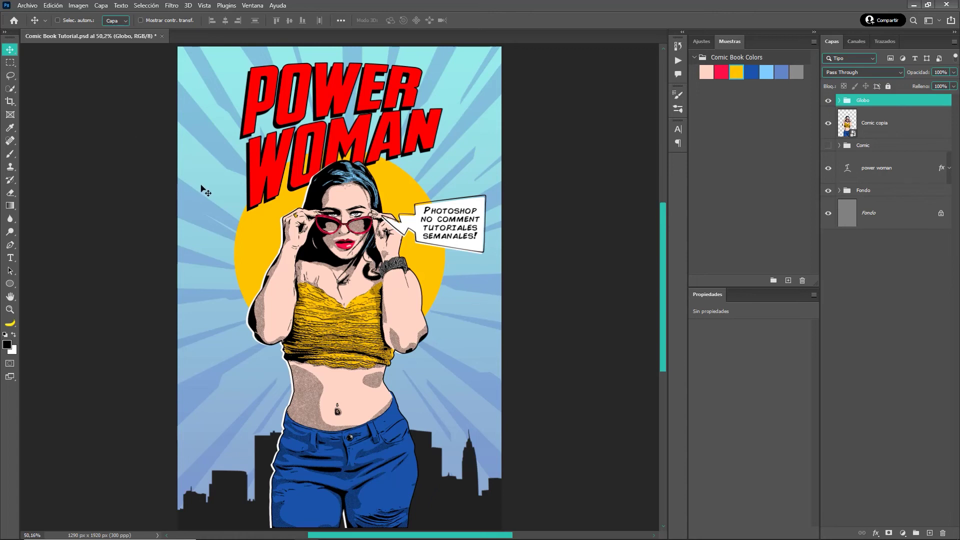
Step: Place the Textura Bordes grunge border image embedded into the poster
left_click(30, 6)
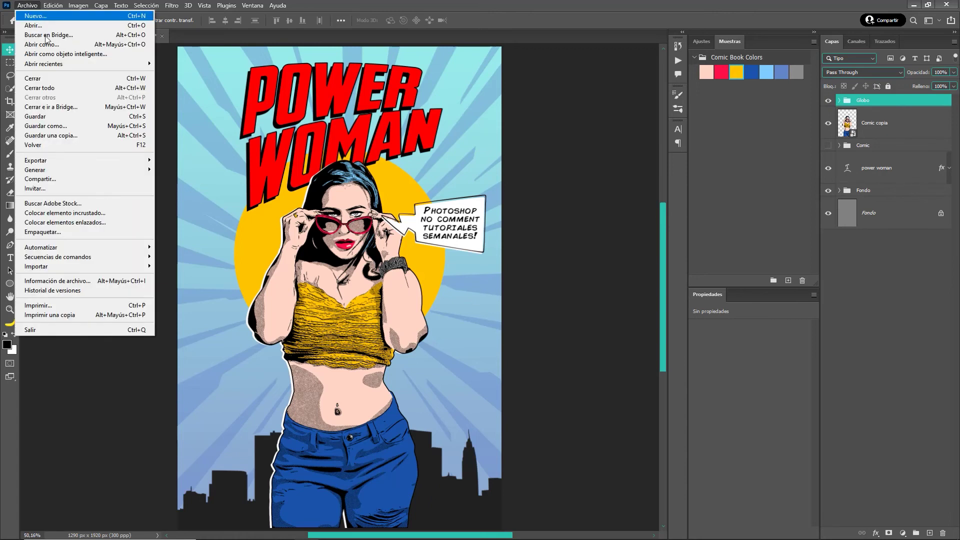
left_click(83, 213)
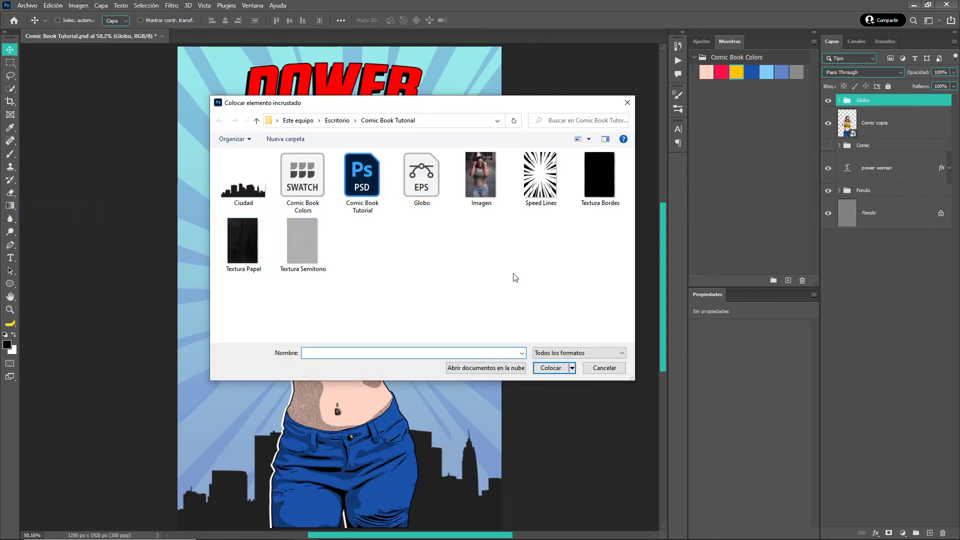
left_click(611, 180)
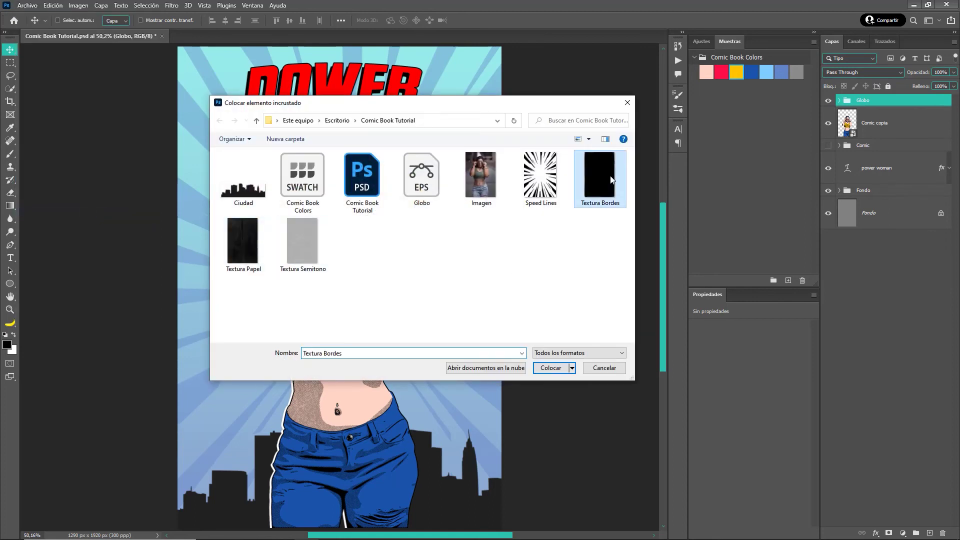
left_click(556, 370)
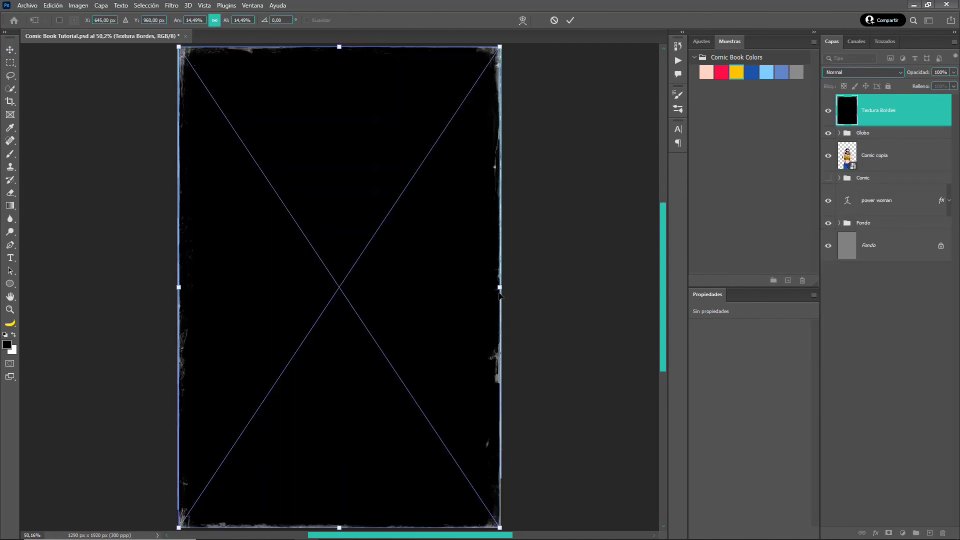
key("Return")
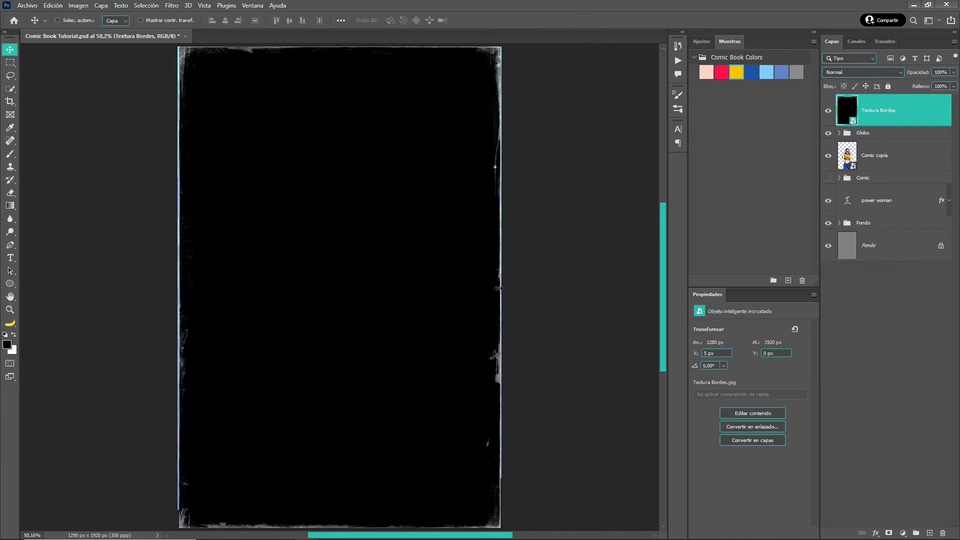
Step: Set the border to Trama blending and stretch it to the 1290 × 1920 px canvas edges
left_click(870, 72)
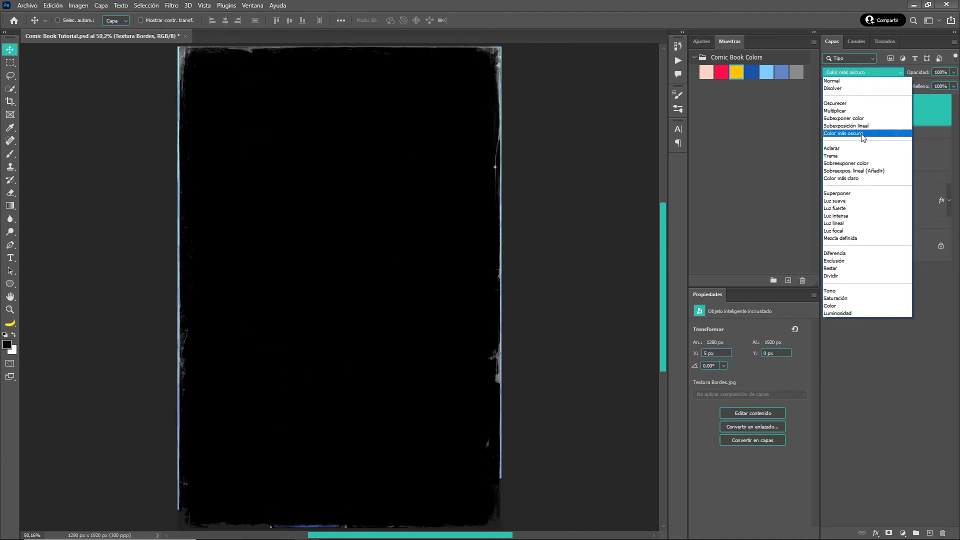
left_click(859, 159)
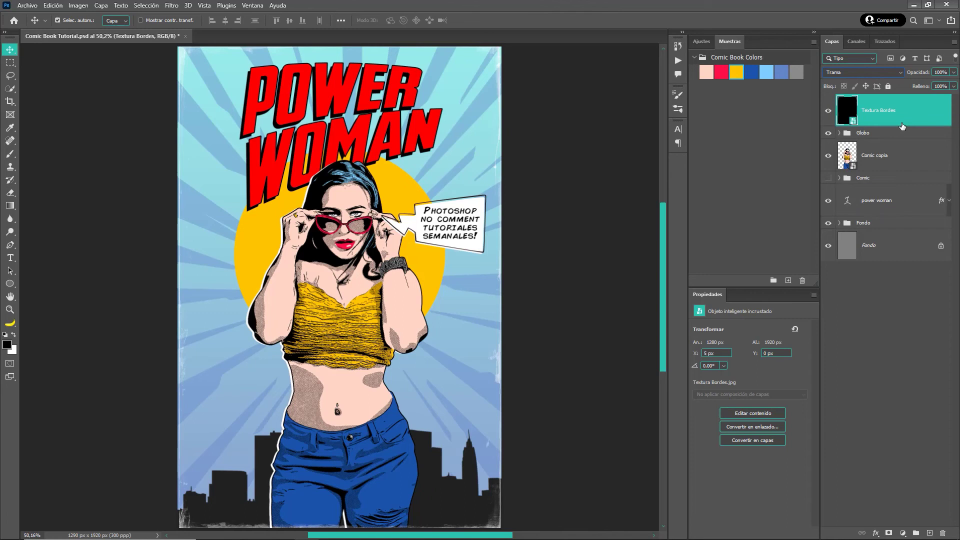
key("ctrl+t")
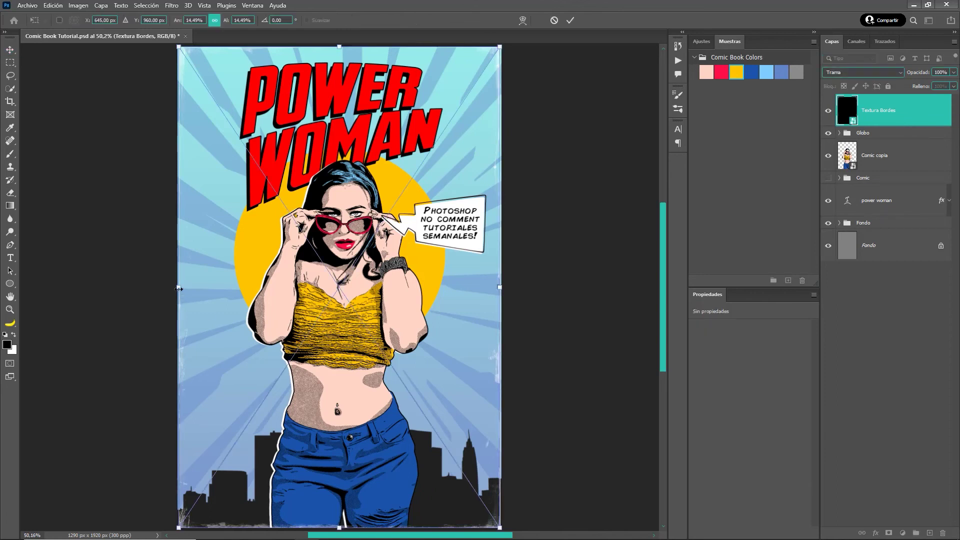
left_click_drag(179, 289, 177, 288)
left_click_drag(498, 289, 502, 288)
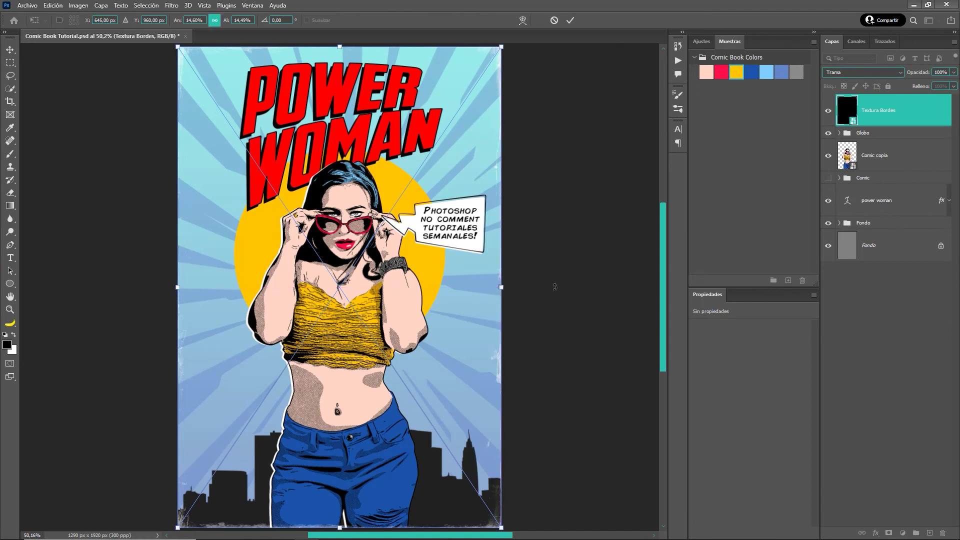
key("Return")
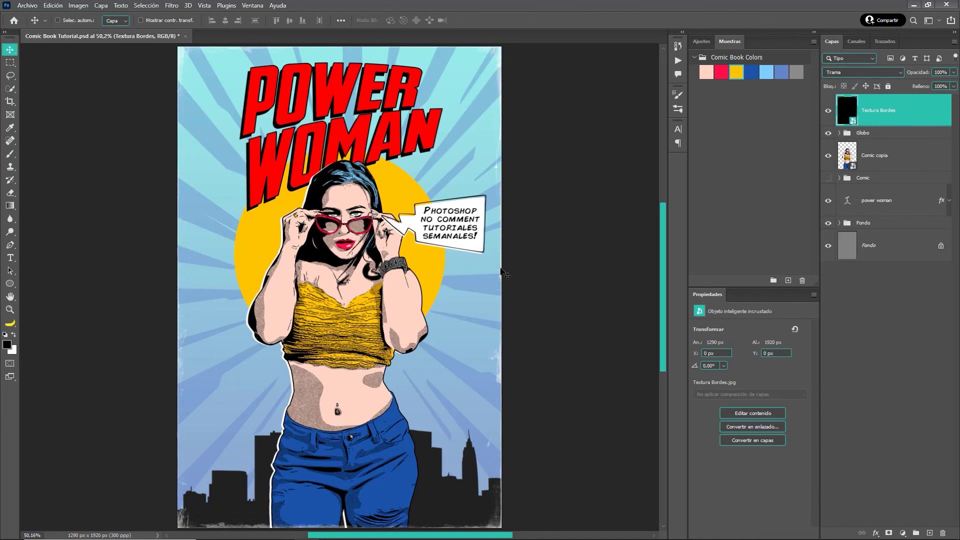
Step: Place the Textura Papel paper texture image embedded into the poster
left_click(28, 6)
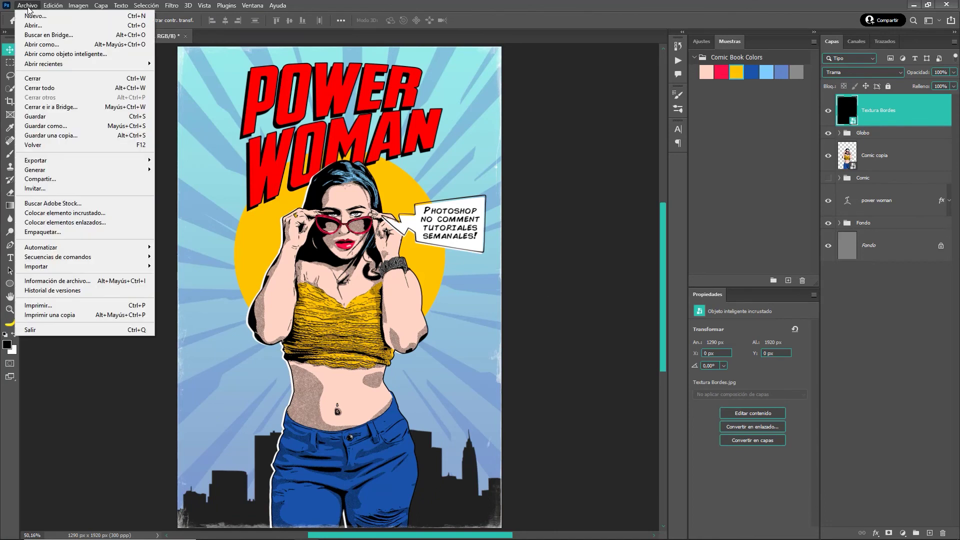
left_click(127, 214)
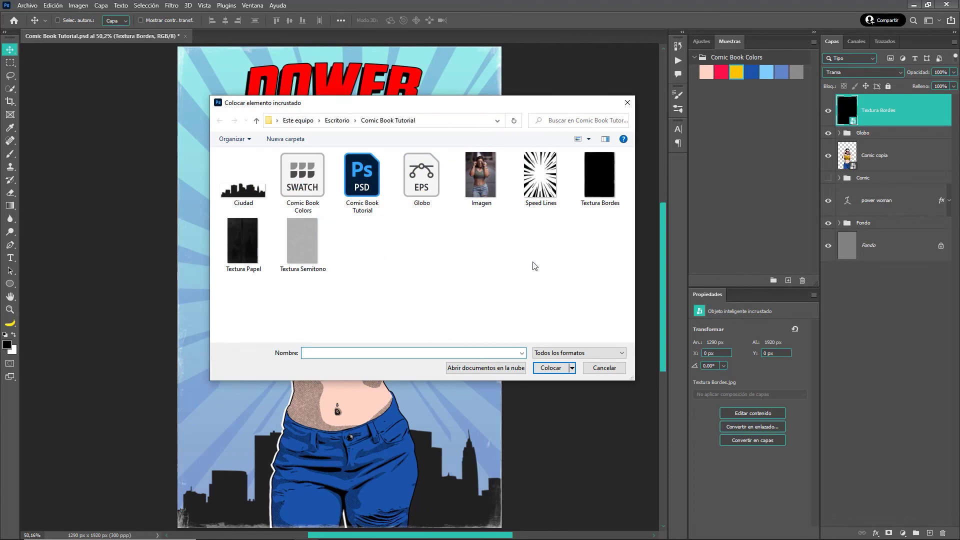
left_click(243, 246)
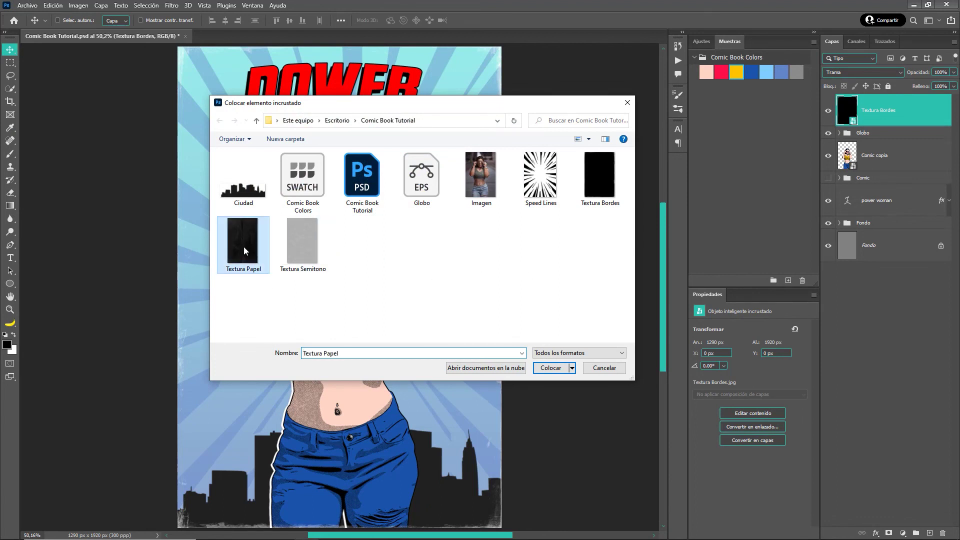
left_click(550, 368)
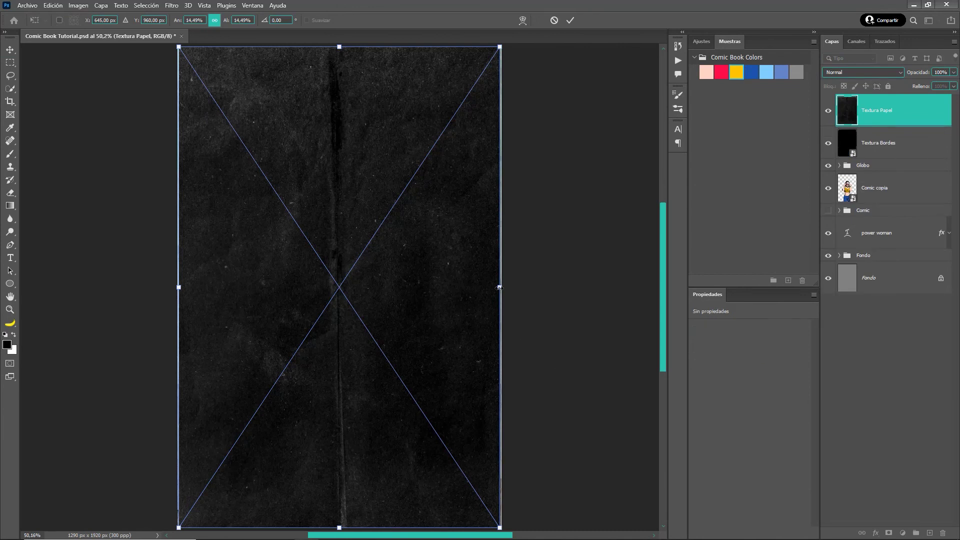
Step: Stretch the paper texture across the full 1290 × 1920 px canvas and open its blend mode list
left_click_drag(499, 287, 502, 287)
left_click_drag(179, 287, 178, 288)
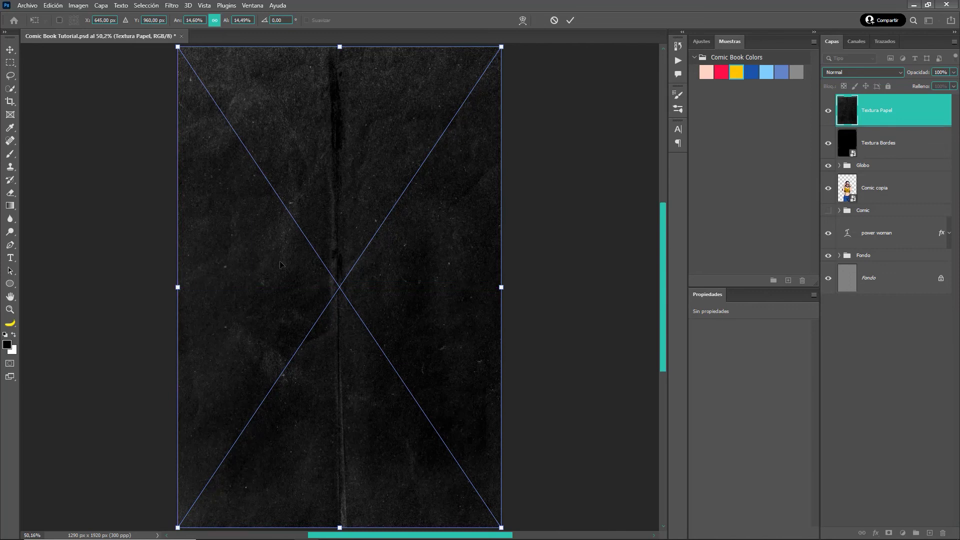
key("Return")
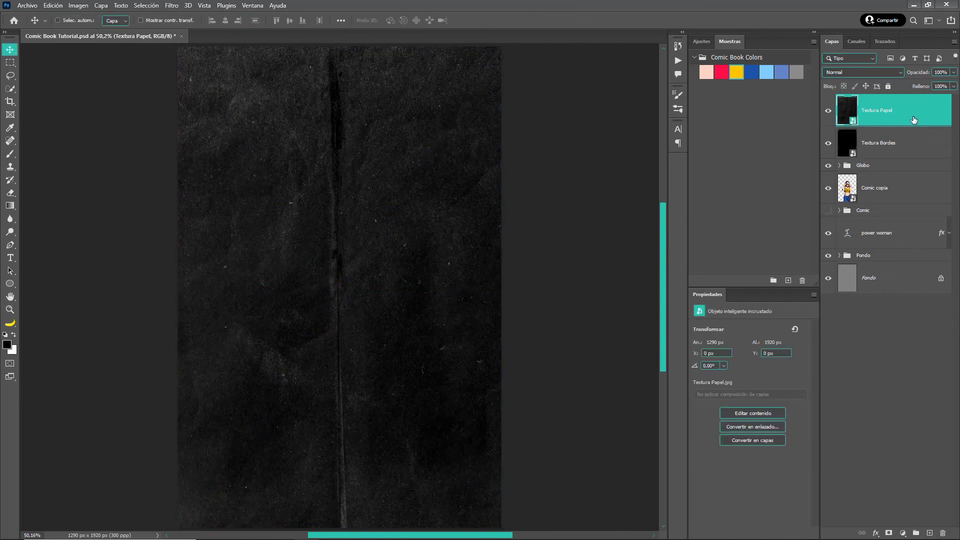
left_click(884, 73)
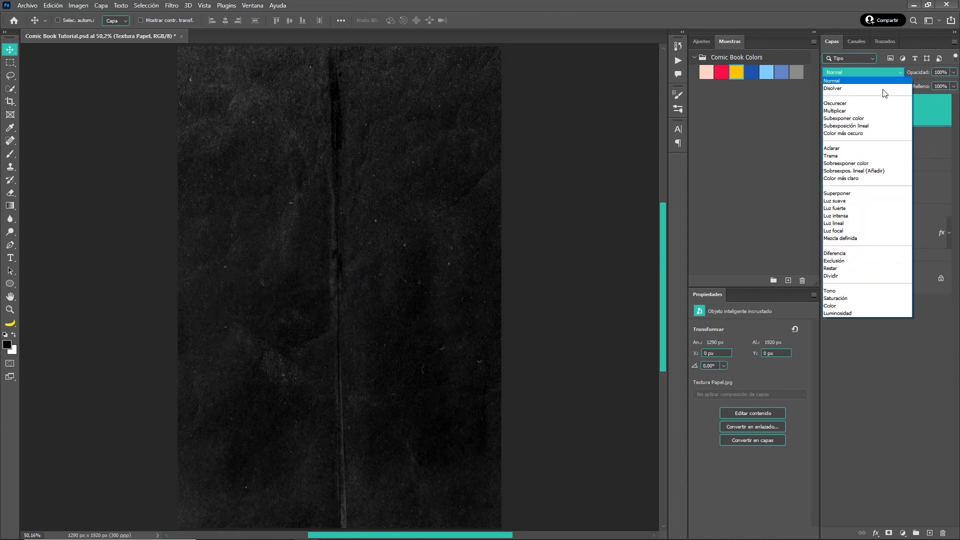
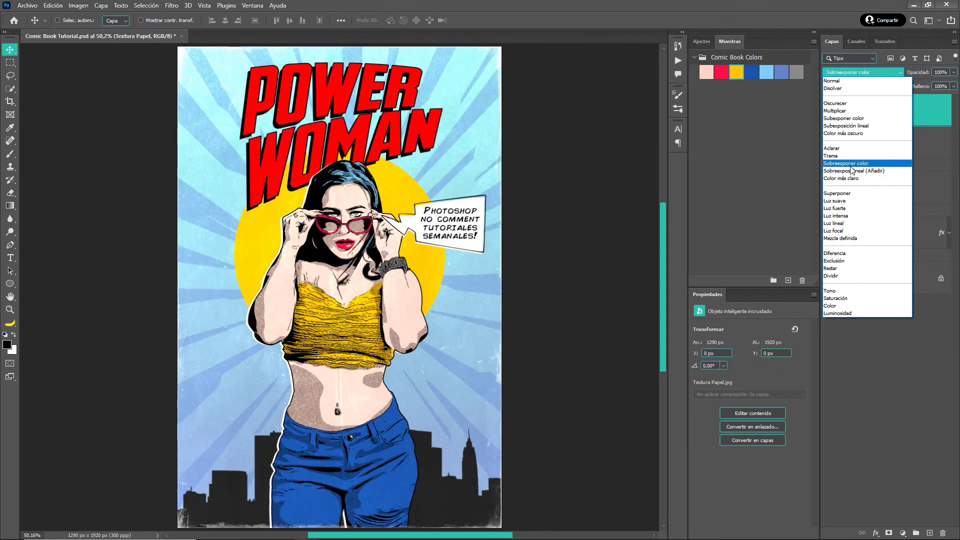
Step: Switch the Textura Papel layer's blend mode to Sobreexpos. lineal (Añadir)
left_click(853, 171)
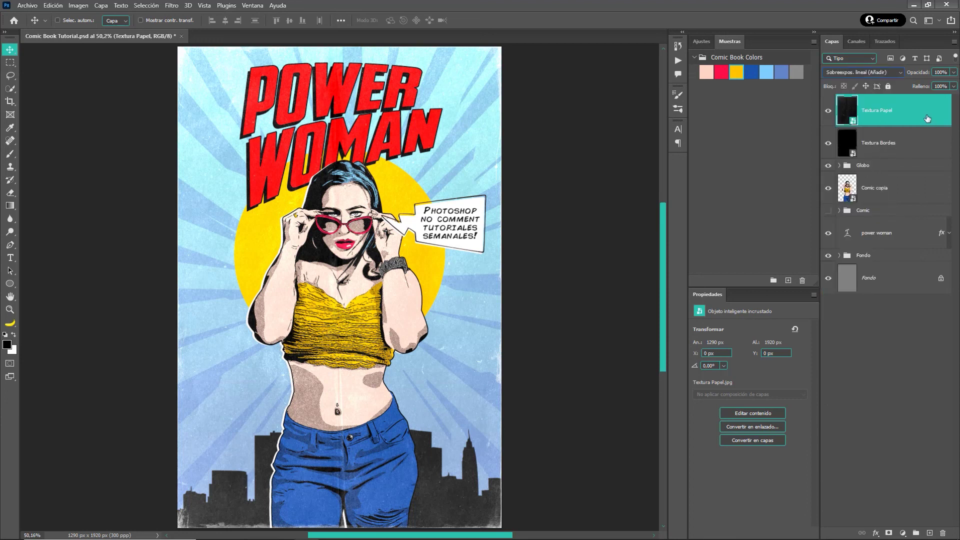
Step: Select Textura Papel and Textura Bordes, group them with Ctrl+G, and name the group 'Textura'
left_click(916, 143, "shift")
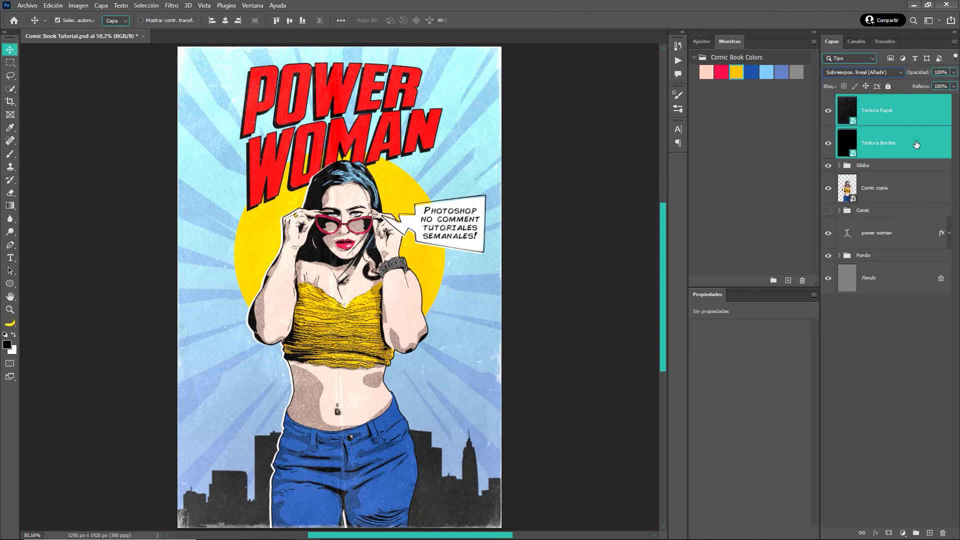
left_click(907, 119)
left_click(911, 145, "shift")
key("ctrl+g")
double_click(865, 99)
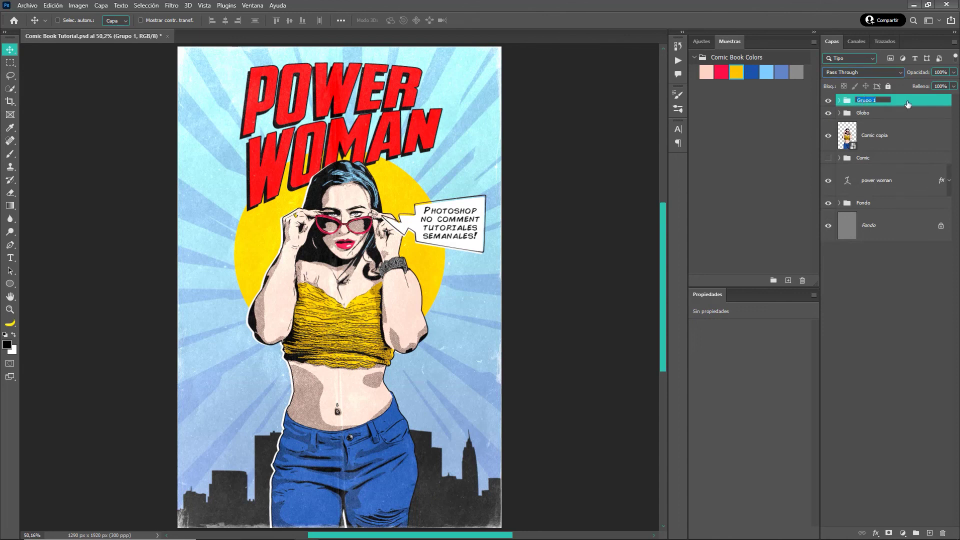
type("Te")
key("Return")
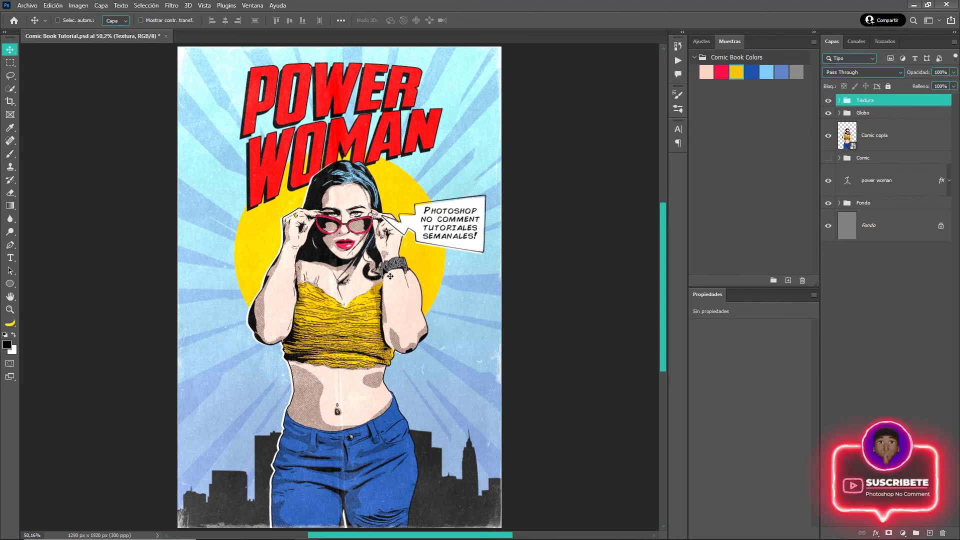
scroll(383, 267, "up", 4)
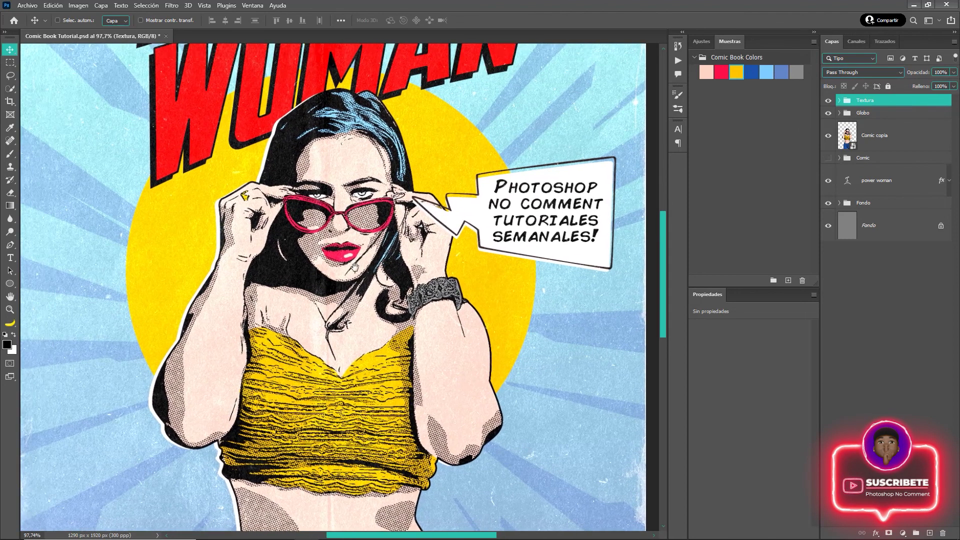
left_click_drag(315, 217, 358, 280)
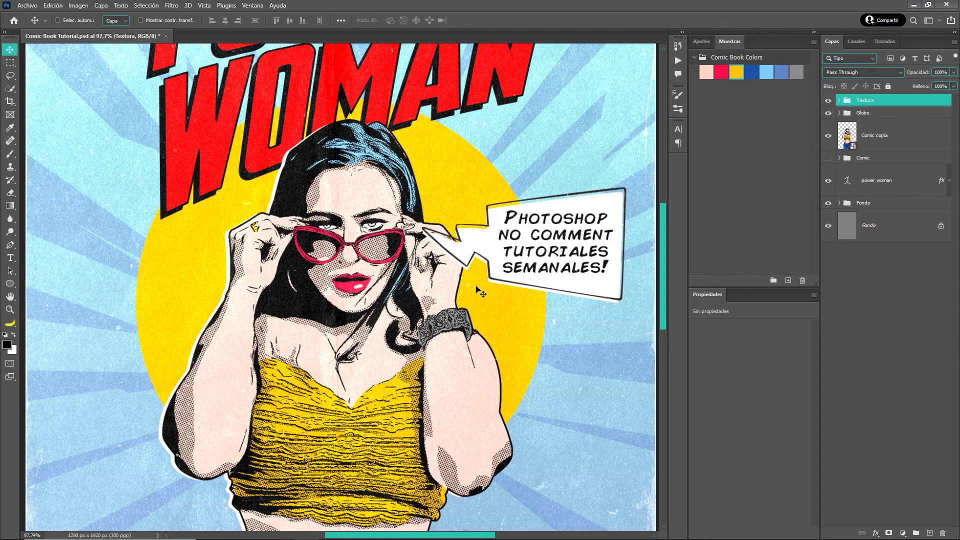
key("ctrl+0")
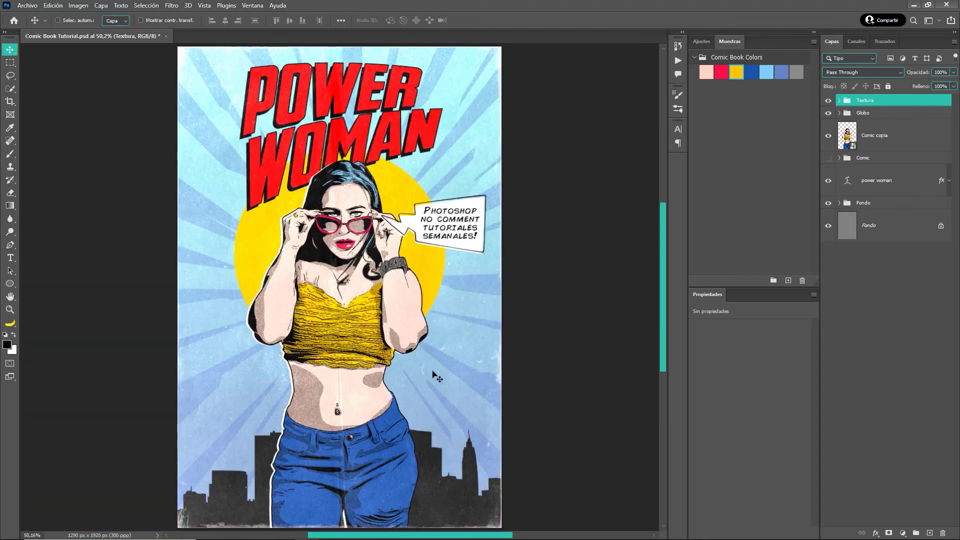